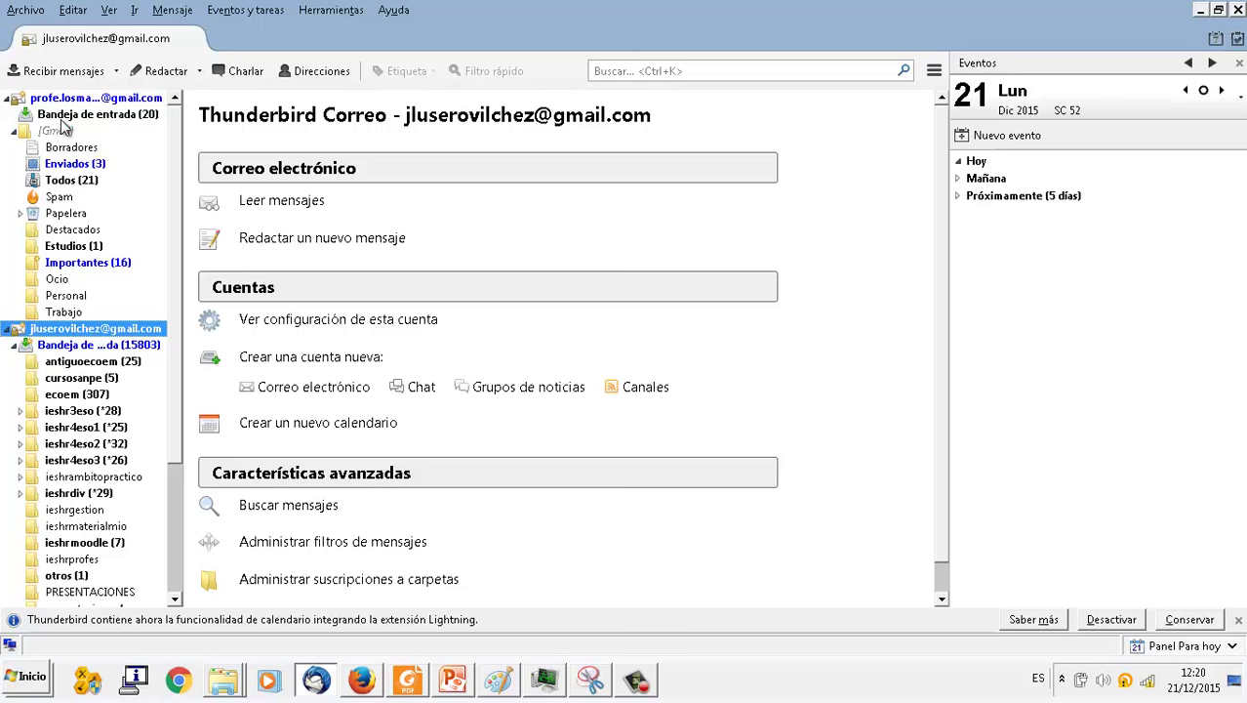
# - Review the messages in the first Gmail account's inbox and in its Estudios, Ocio, Personal and Trabajo folders
pyautogui.click(61, 118)
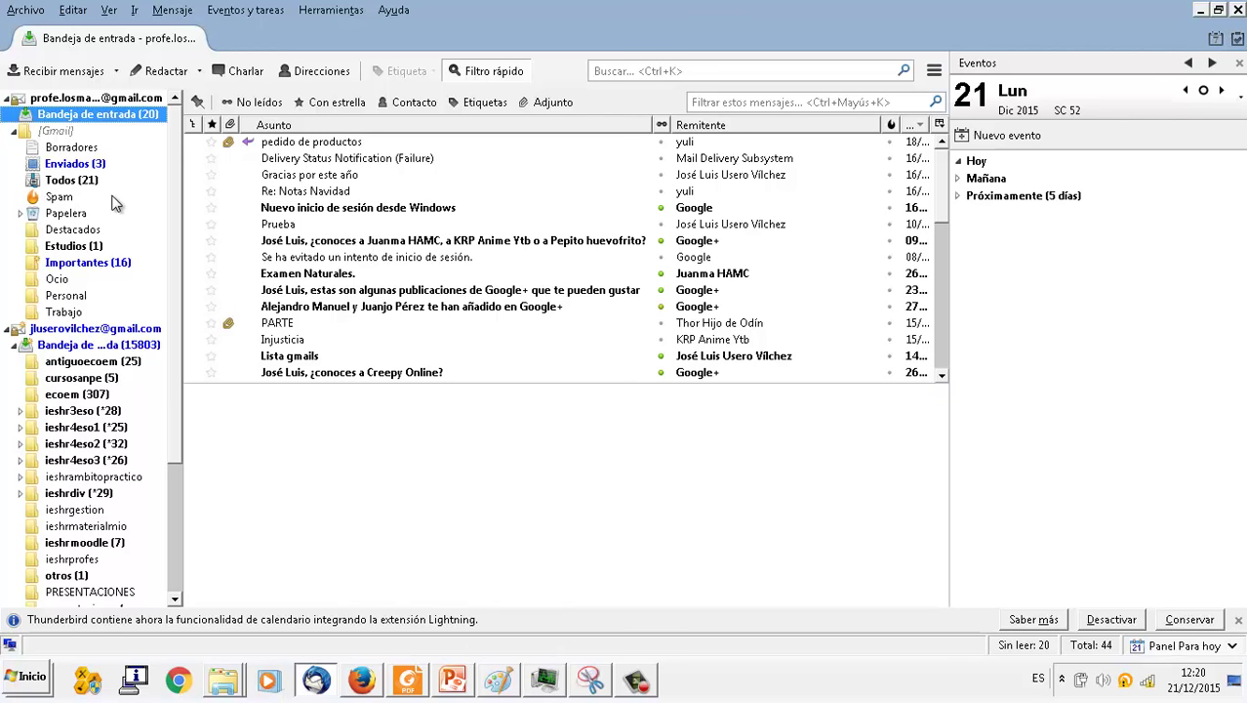
pyautogui.click(82, 250)
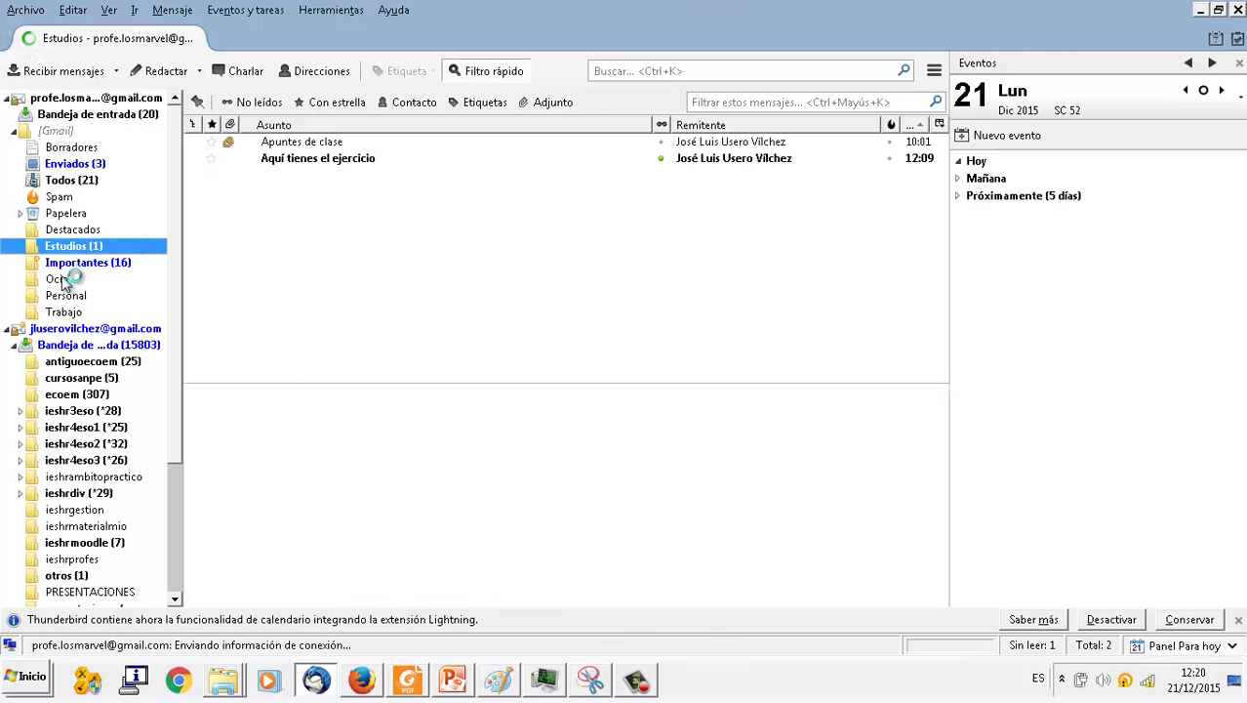
pyautogui.click(64, 283)
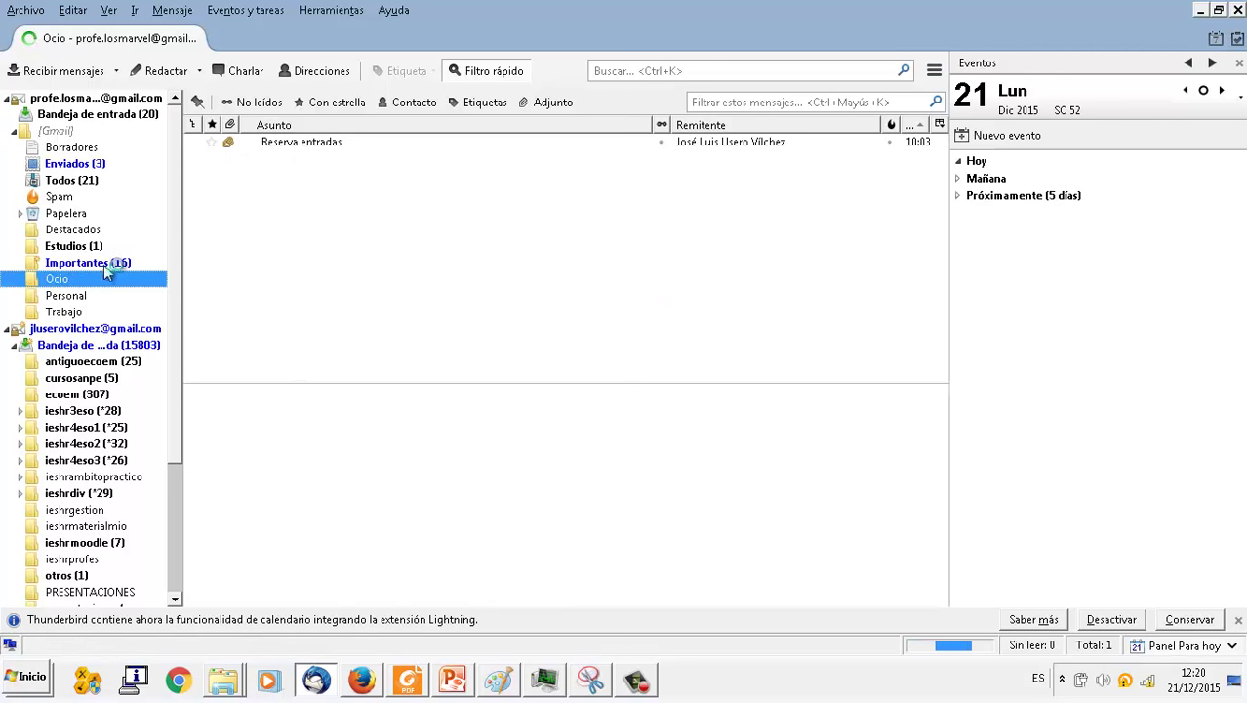
pyautogui.click(84, 295)
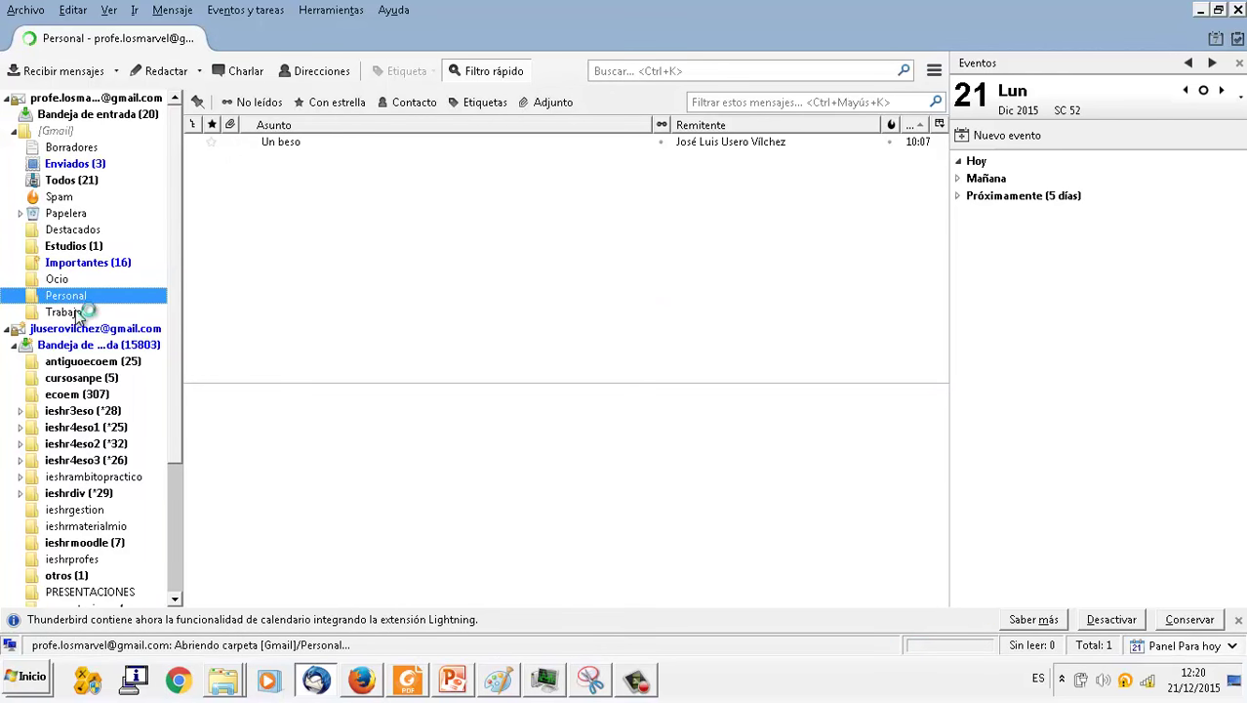
pyautogui.click(77, 312)
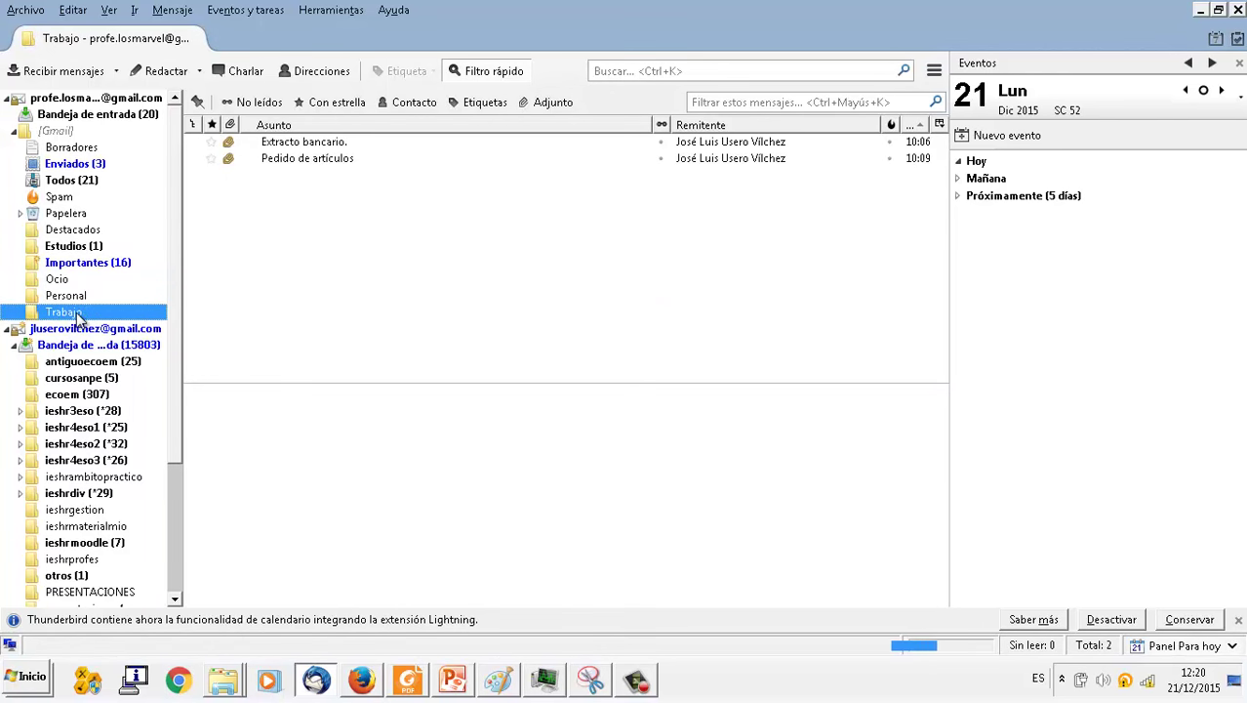
pyautogui.click(75, 250)
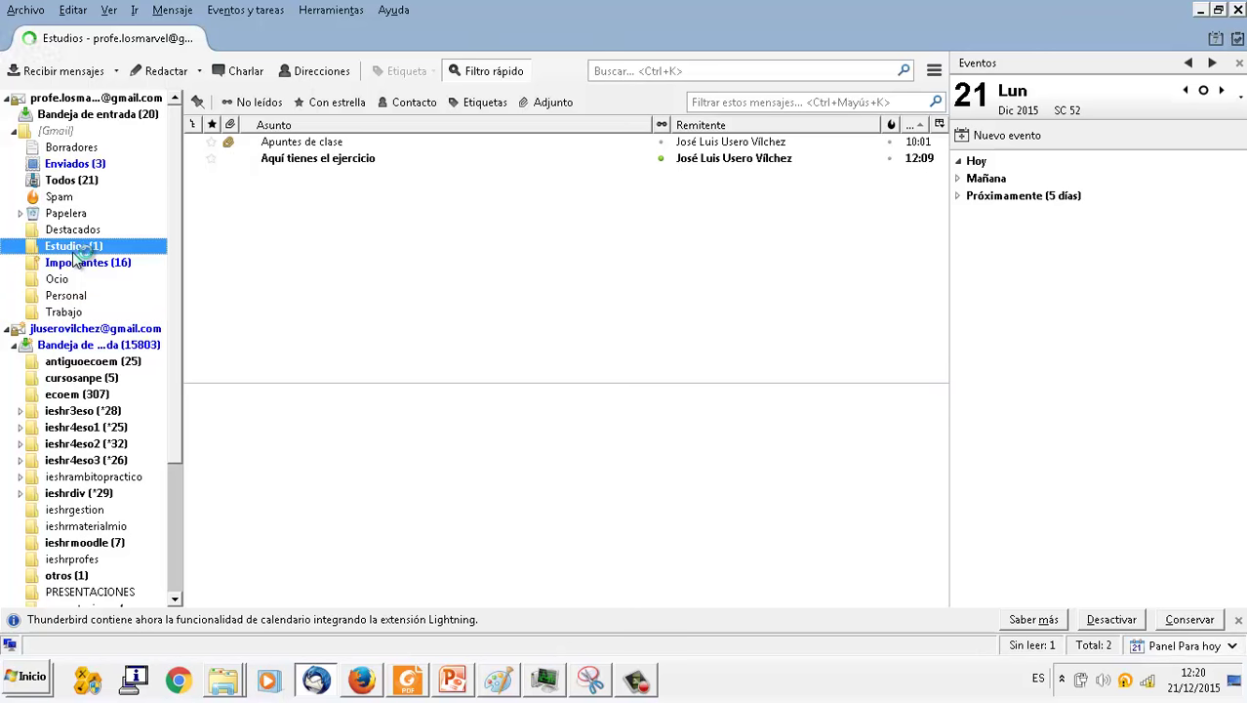
pyautogui.keyDown('shift'); pyautogui.click(61, 279); pyautogui.keyUp('shift')
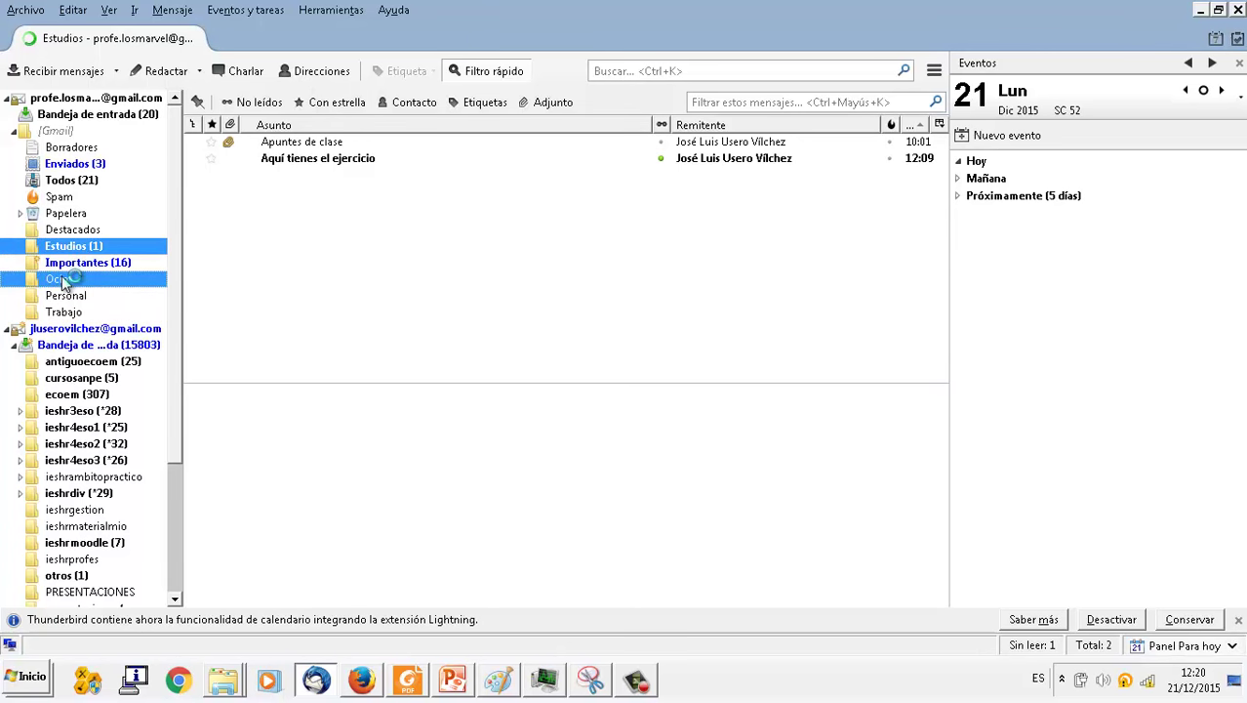
pyautogui.keyDown('shift'); pyautogui.click(62, 298); pyautogui.keyUp('shift')
pyautogui.keyDown('shift'); pyautogui.click(59, 310); pyautogui.keyUp('shift')
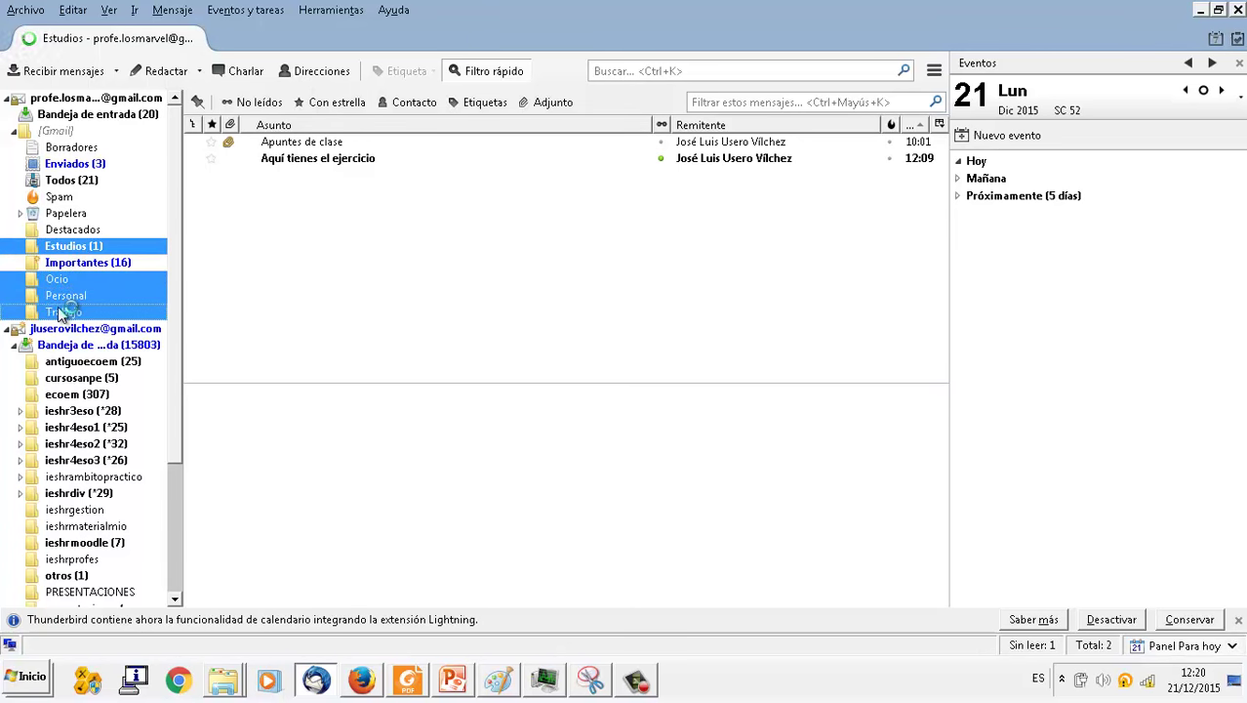
pyautogui.rightClick(57, 310)
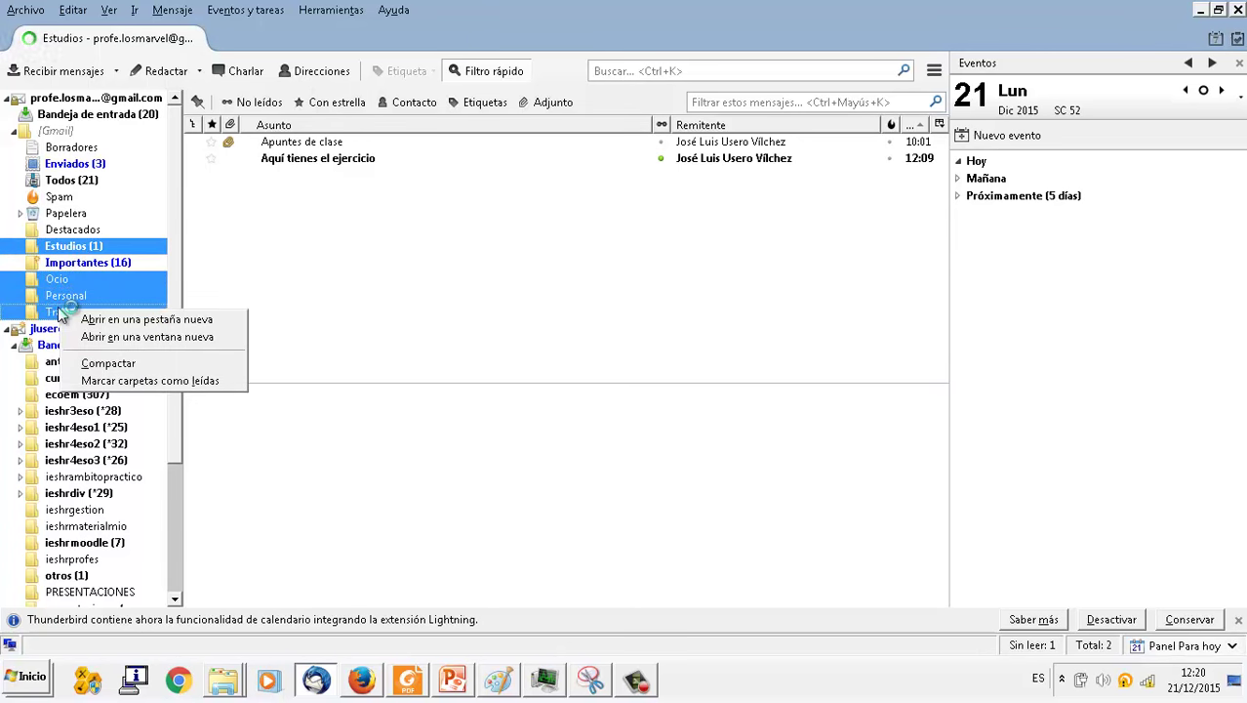
pyautogui.click(83, 250)
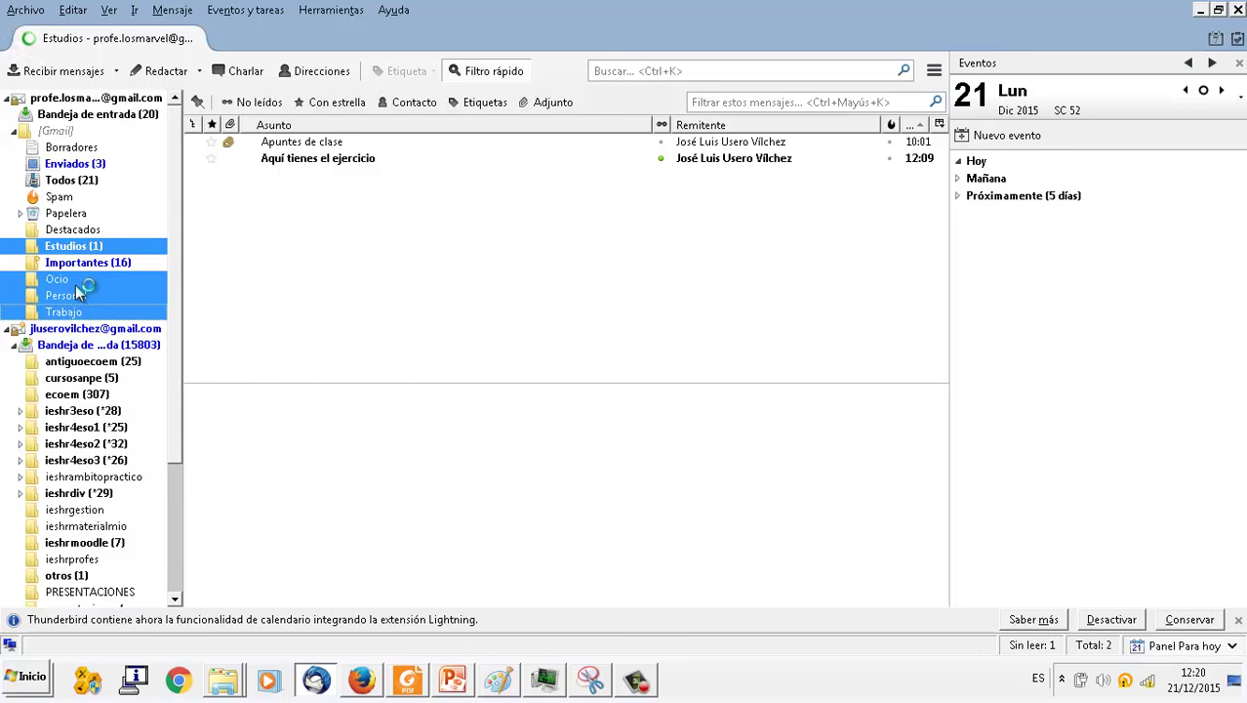
pyautogui.click(75, 285)
# - Try to delete the Estudios folder from the first Gmail account
pyautogui.click(83, 249)
pyautogui.rightClick(84, 251)
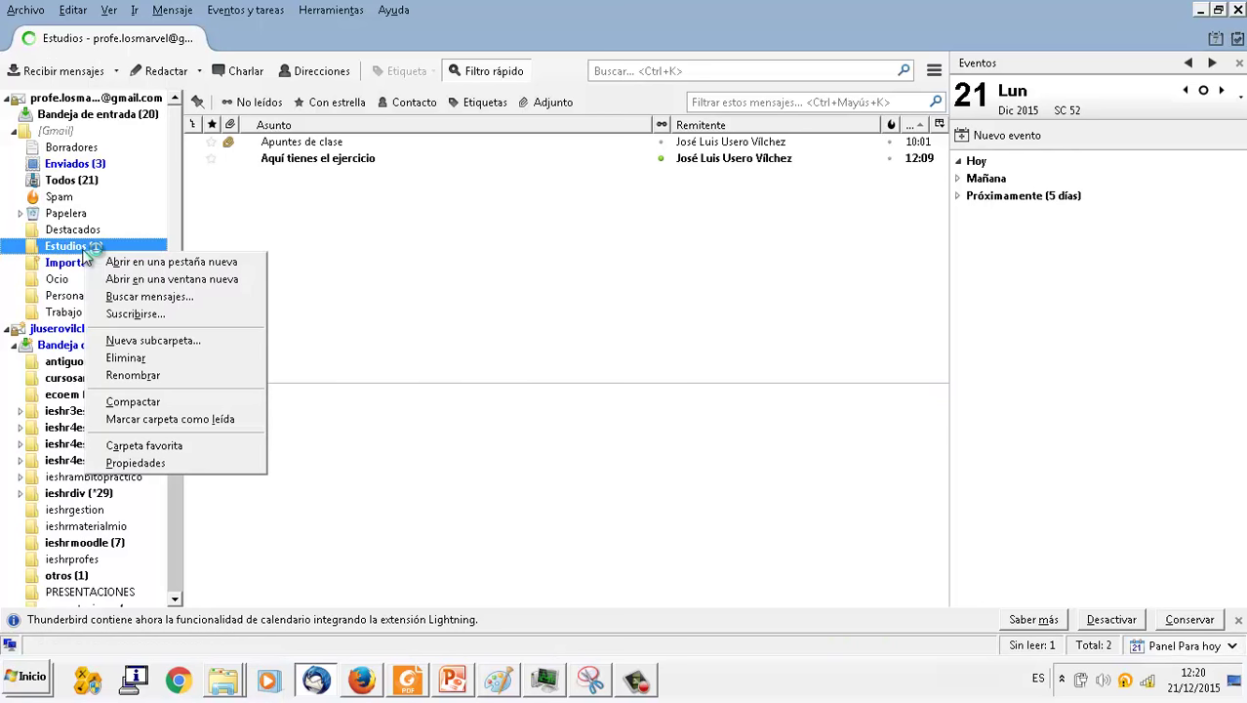
pyautogui.click(119, 360)
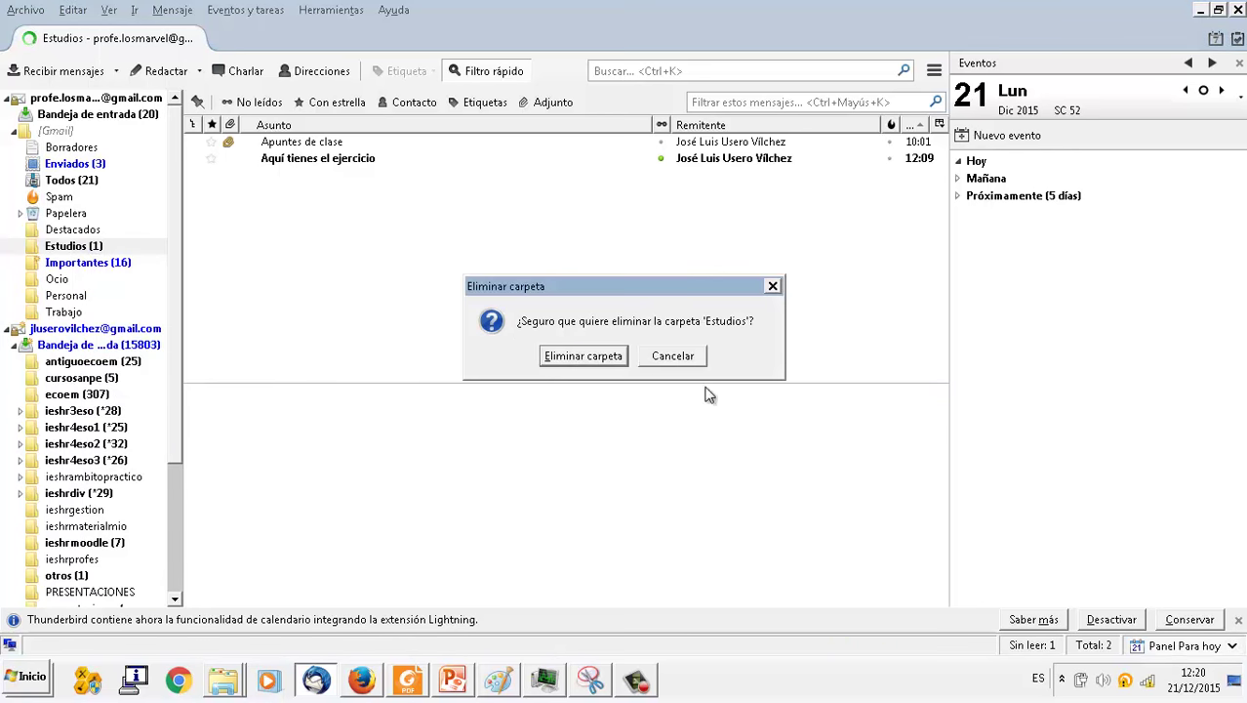
pyautogui.click(607, 357)
# - Try to delete the Ocio folder from the first Gmail account
pyautogui.click(98, 264)
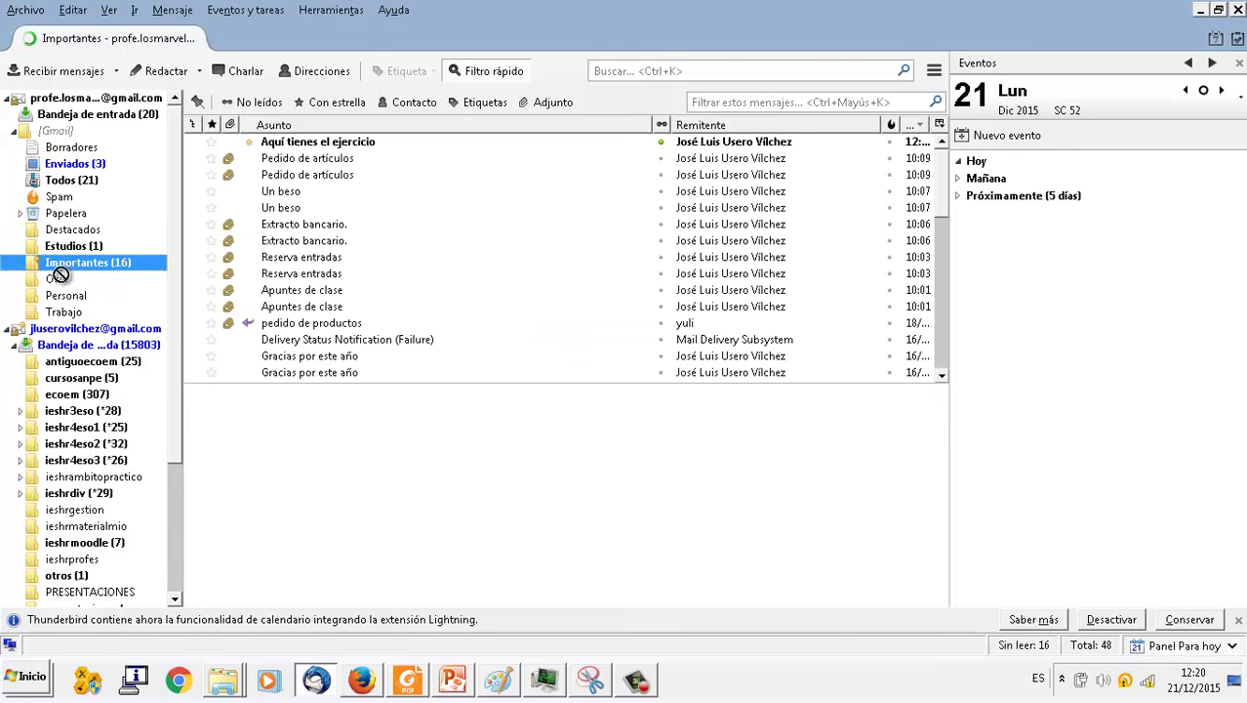
pyautogui.click(61, 280)
pyautogui.rightClick(60, 282)
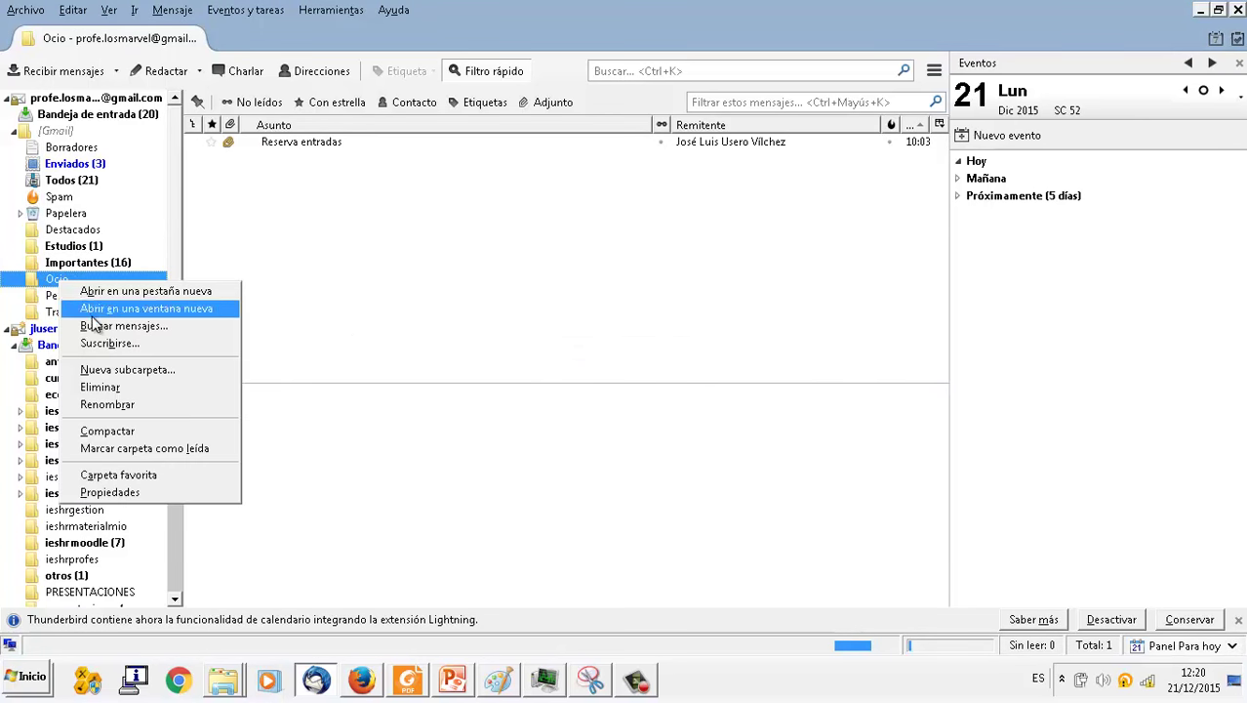
pyautogui.click(102, 386)
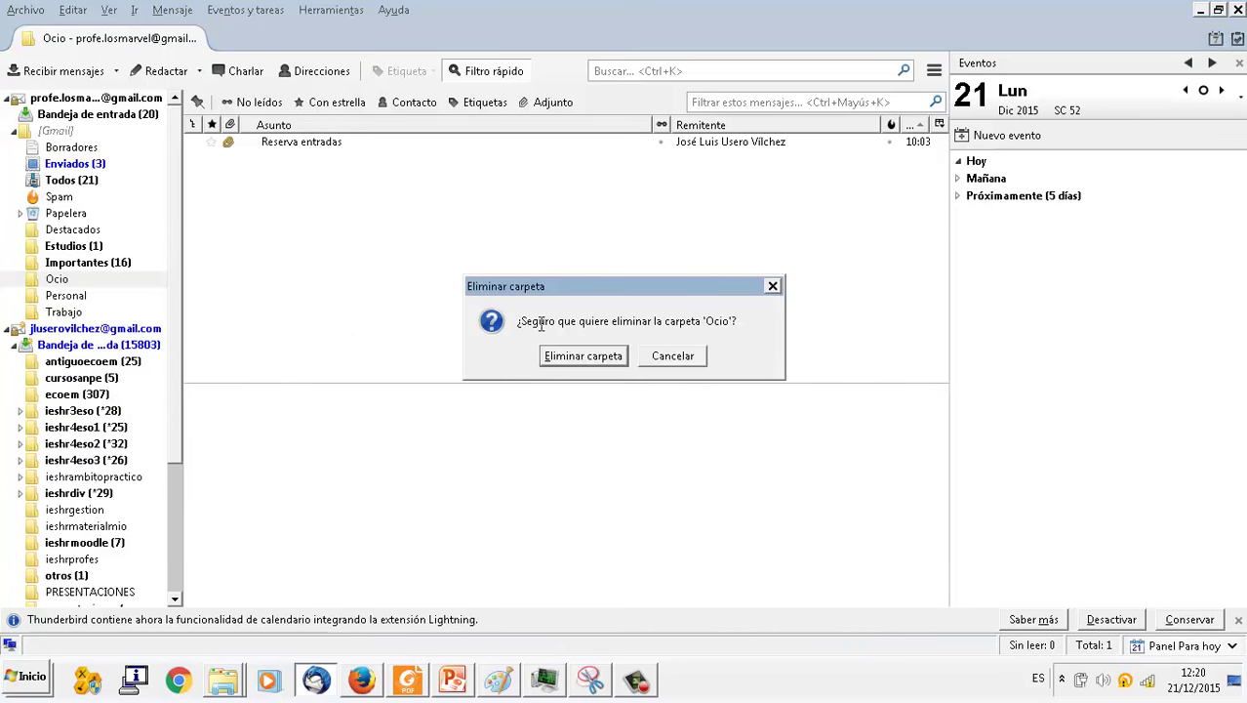
pyautogui.click(599, 355)
# - Try to delete the Personal folder from the first Gmail account
pyautogui.click(63, 297)
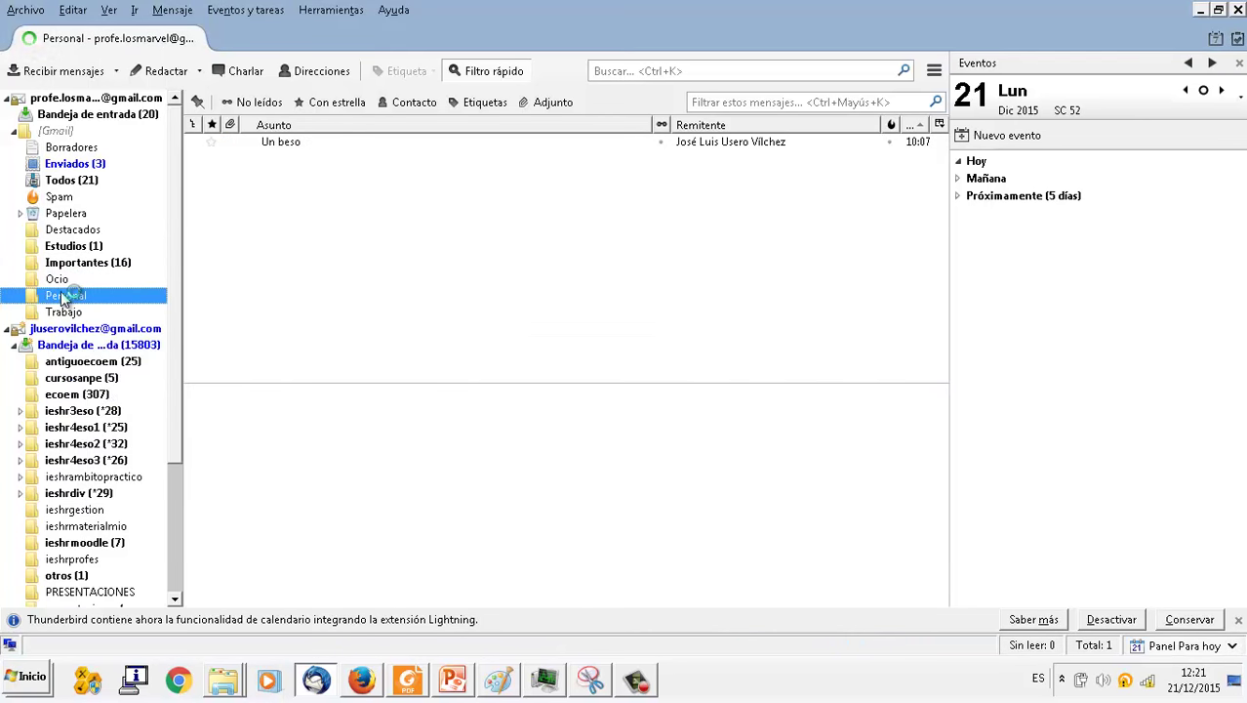
pyautogui.rightClick(63, 298)
pyautogui.click(107, 402)
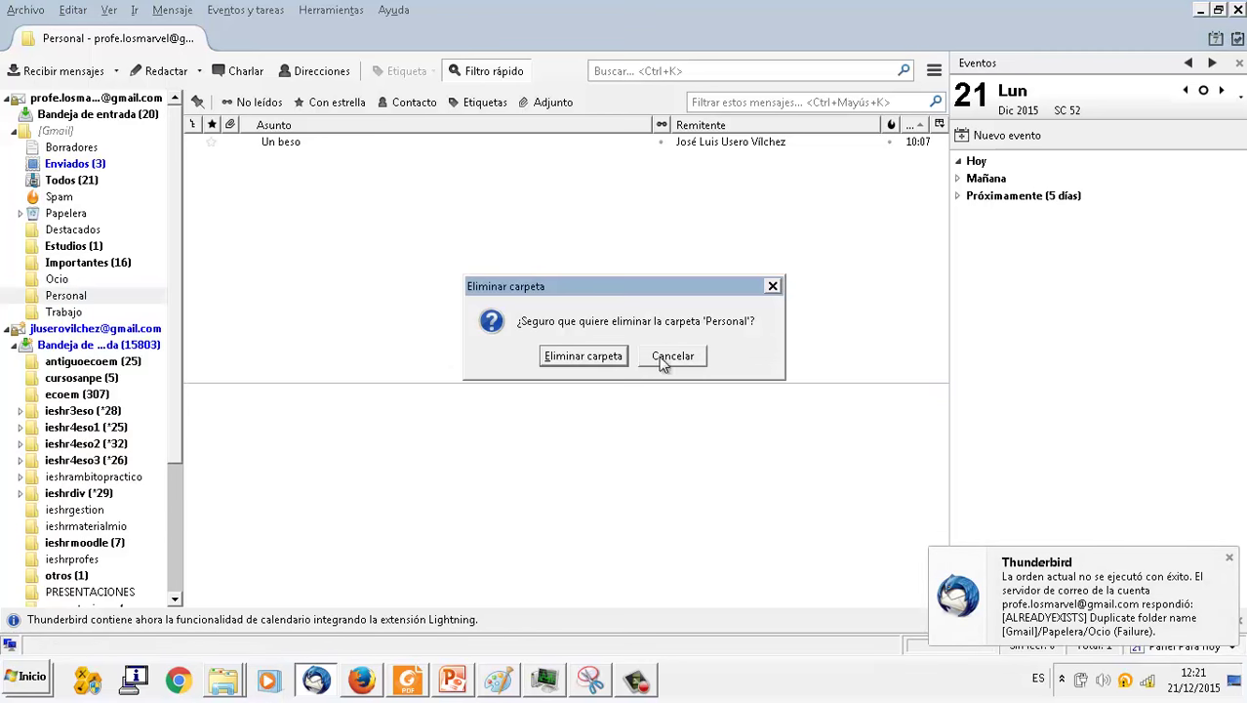
pyautogui.click(615, 356)
# - Try to delete the Trabajo folder from the first Gmail account
pyautogui.click(61, 312)
pyautogui.rightClick(61, 313)
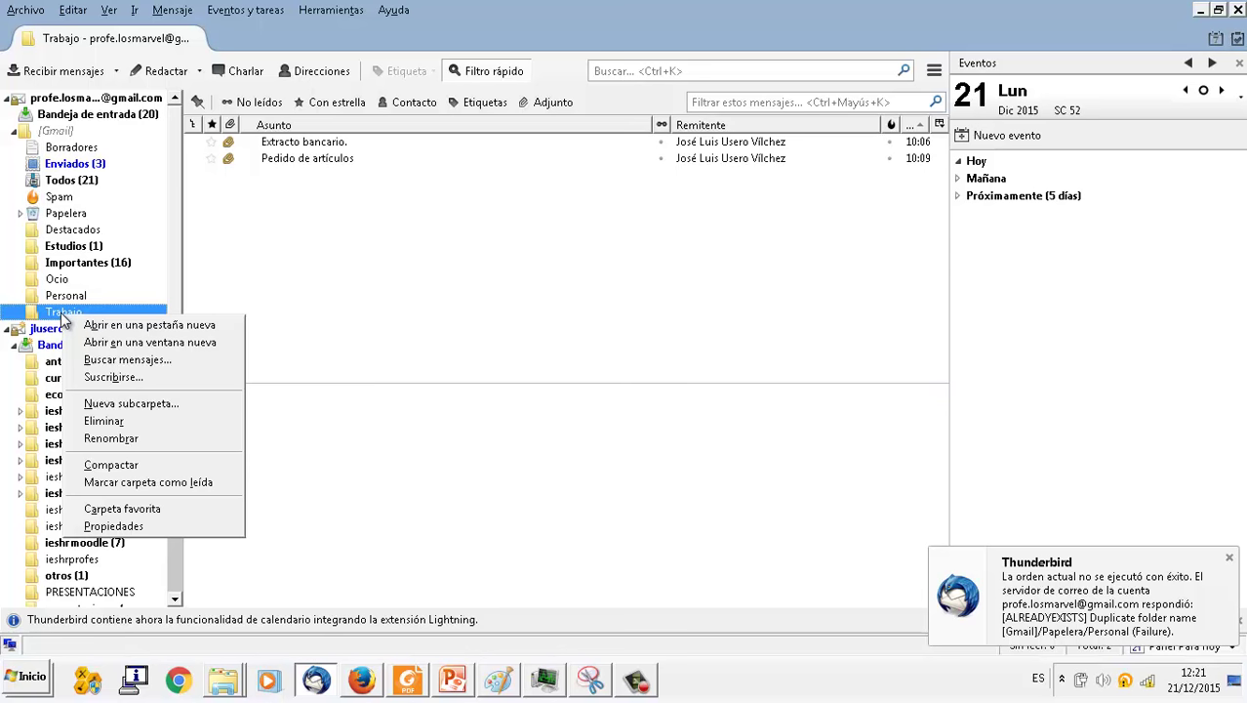
pyautogui.click(118, 418)
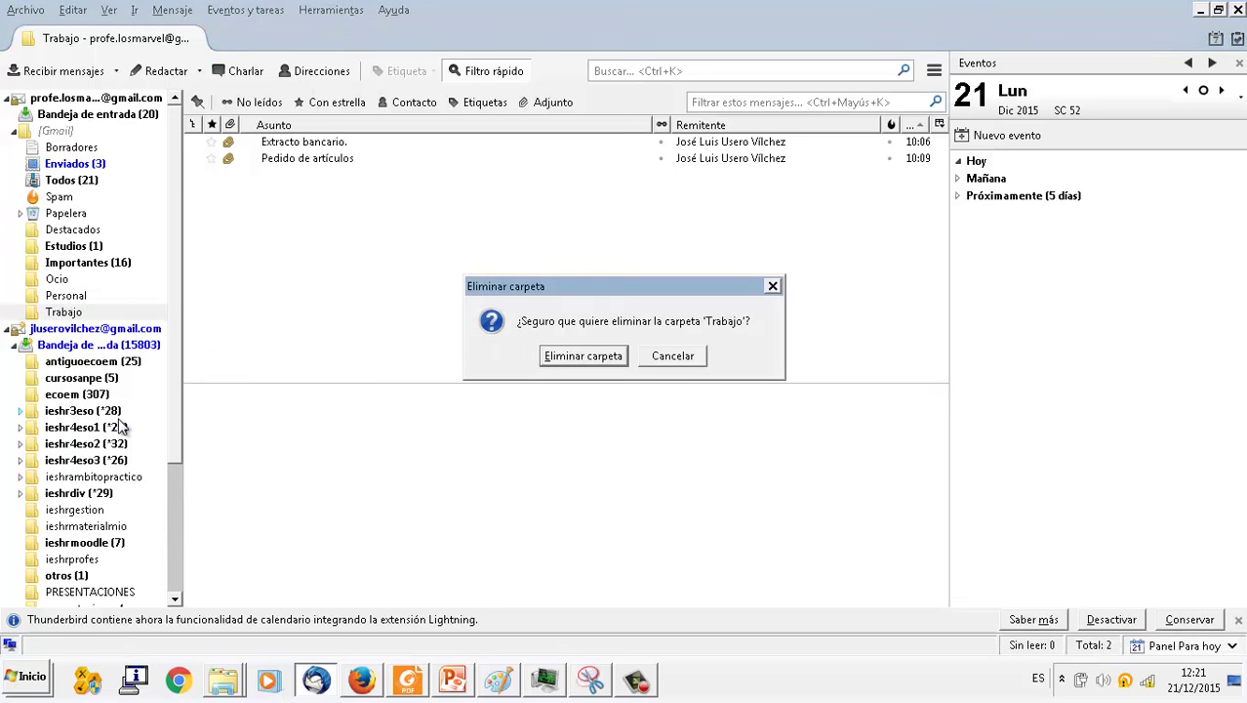
pyautogui.click(574, 355)
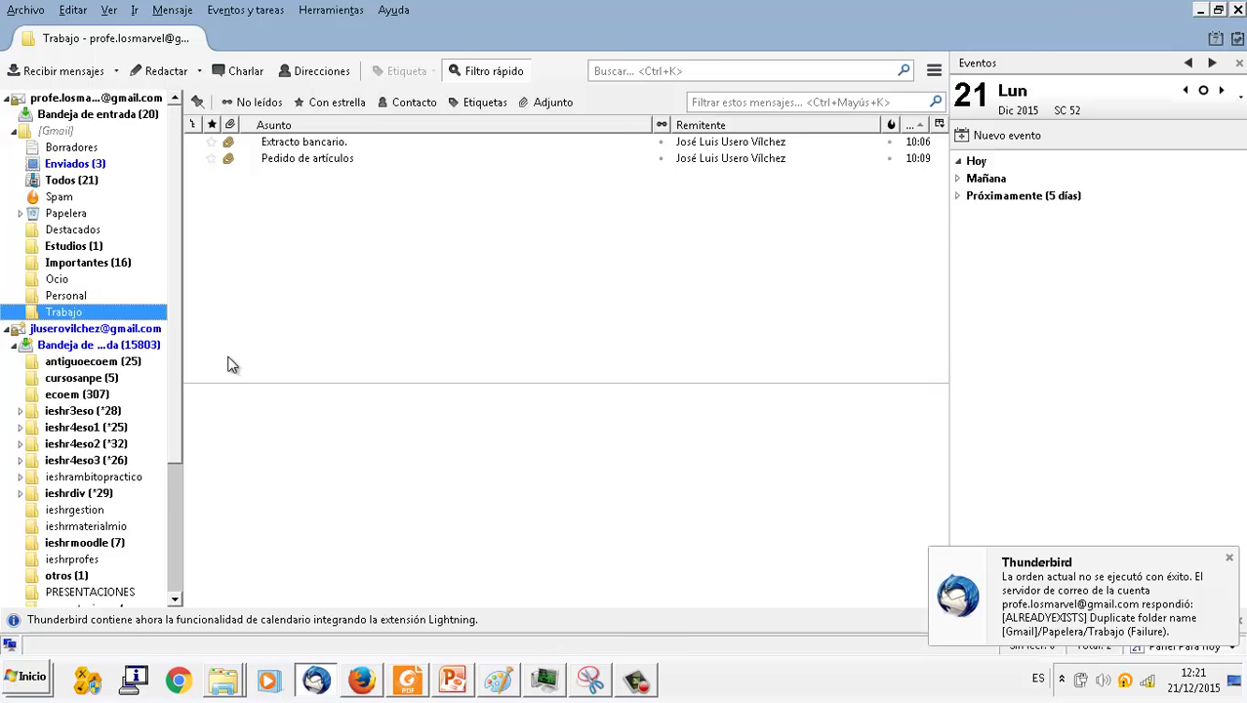
# - Empty the Papelera folder of the first Gmail account, including all its messages and subfolders
pyautogui.click(49, 214)
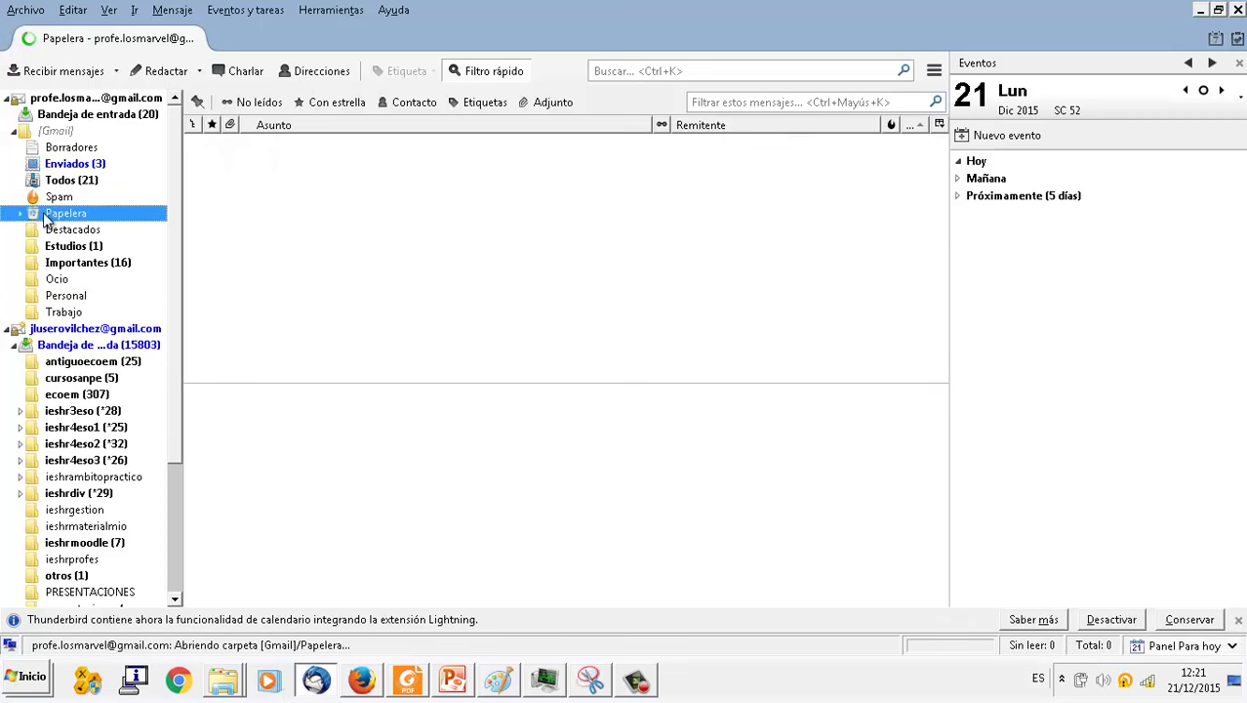
pyautogui.rightClick(43, 214)
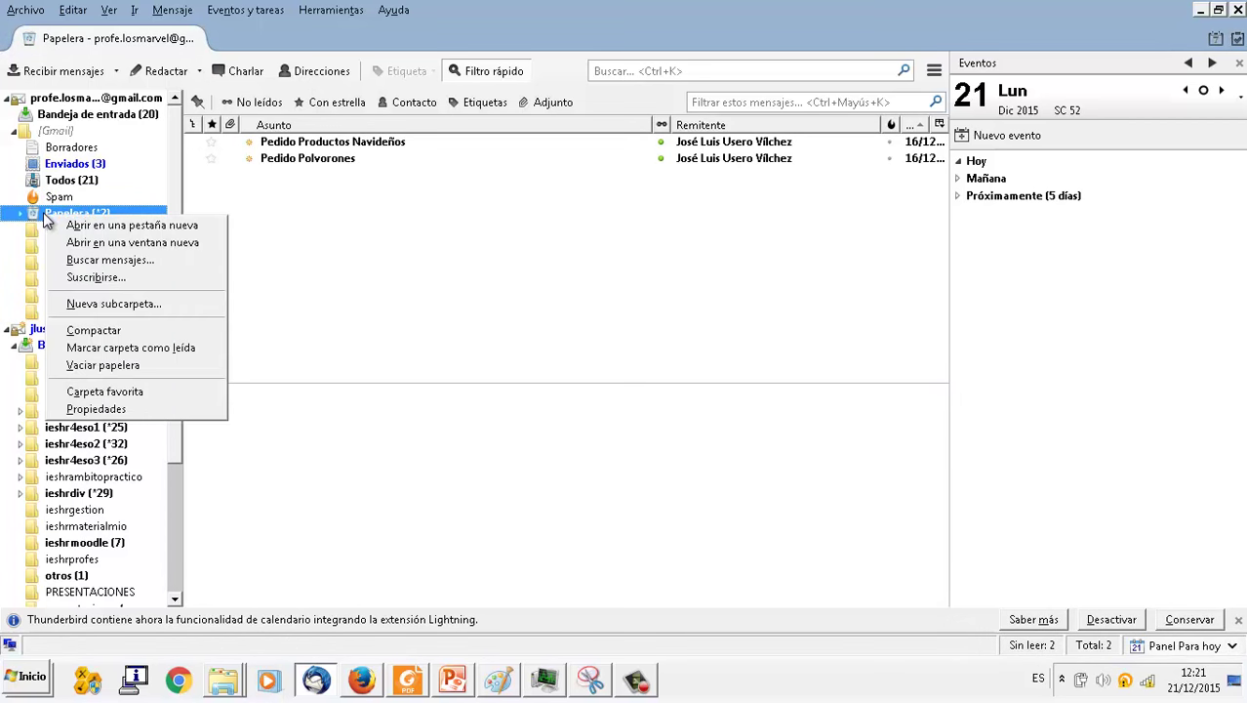
pyautogui.click(115, 368)
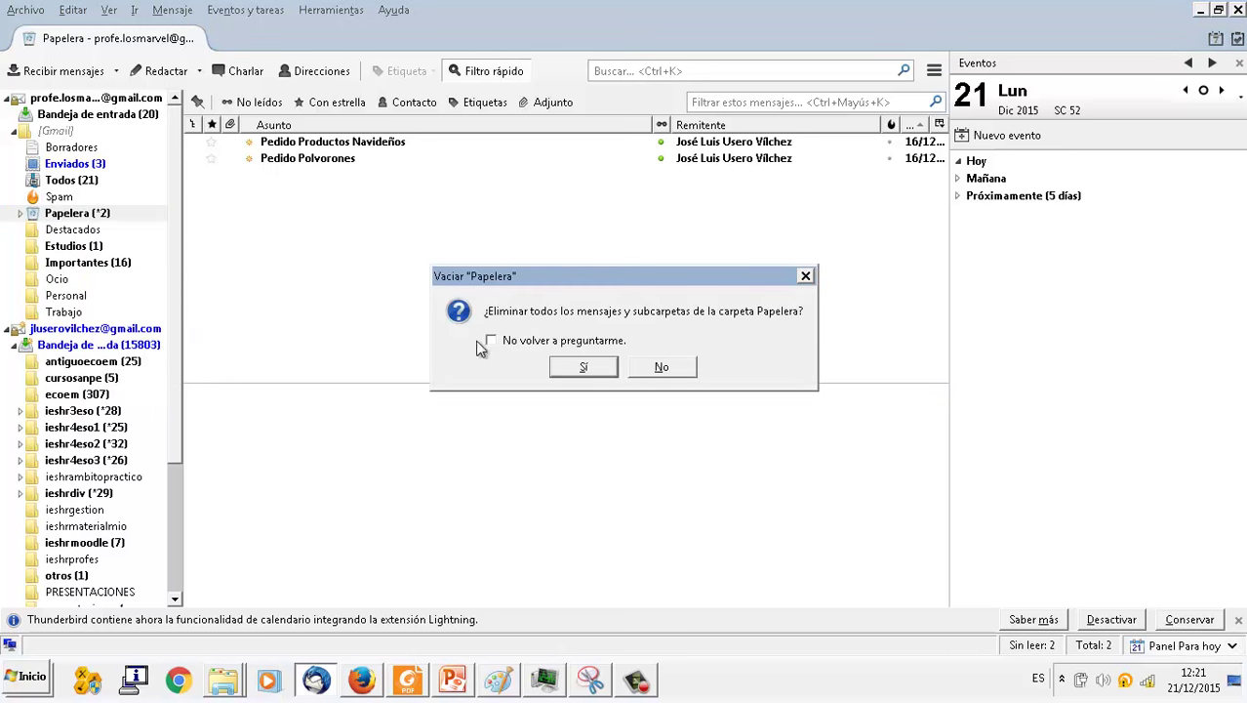
pyautogui.click(583, 367)
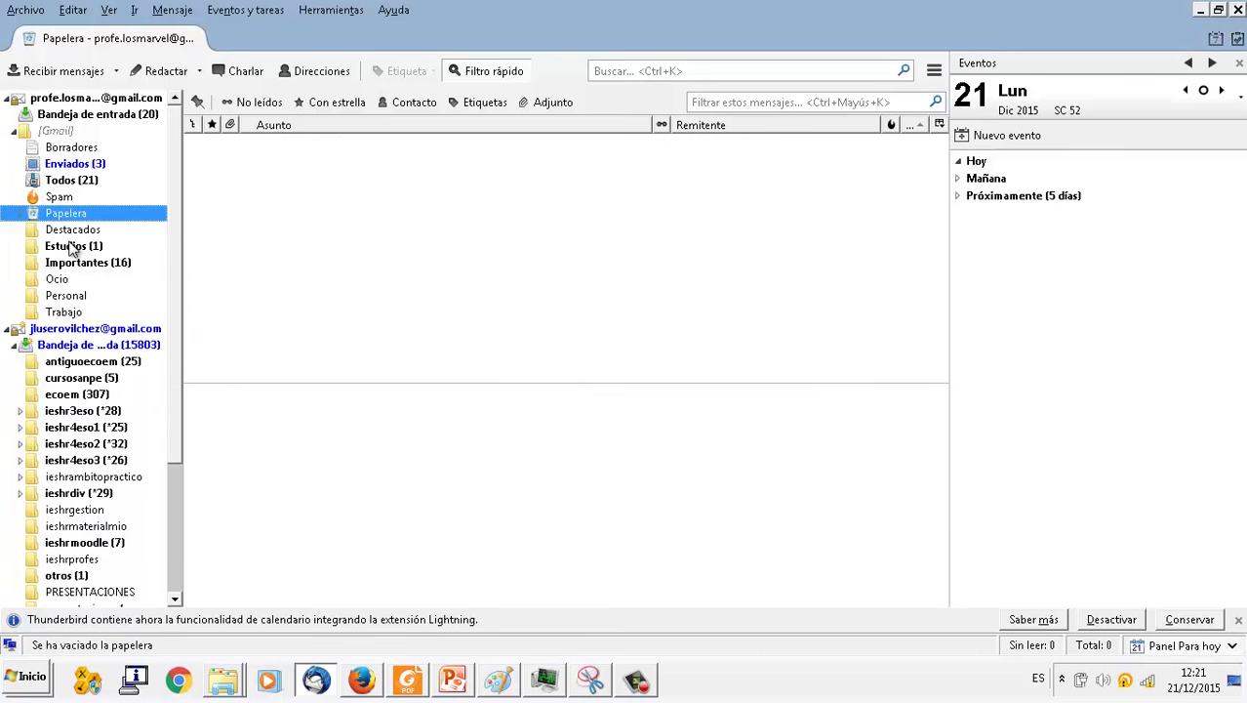
# - Try again to delete the Estudios folder with the account's trash emptied
pyautogui.click(70, 244)
pyautogui.rightClick(69, 243)
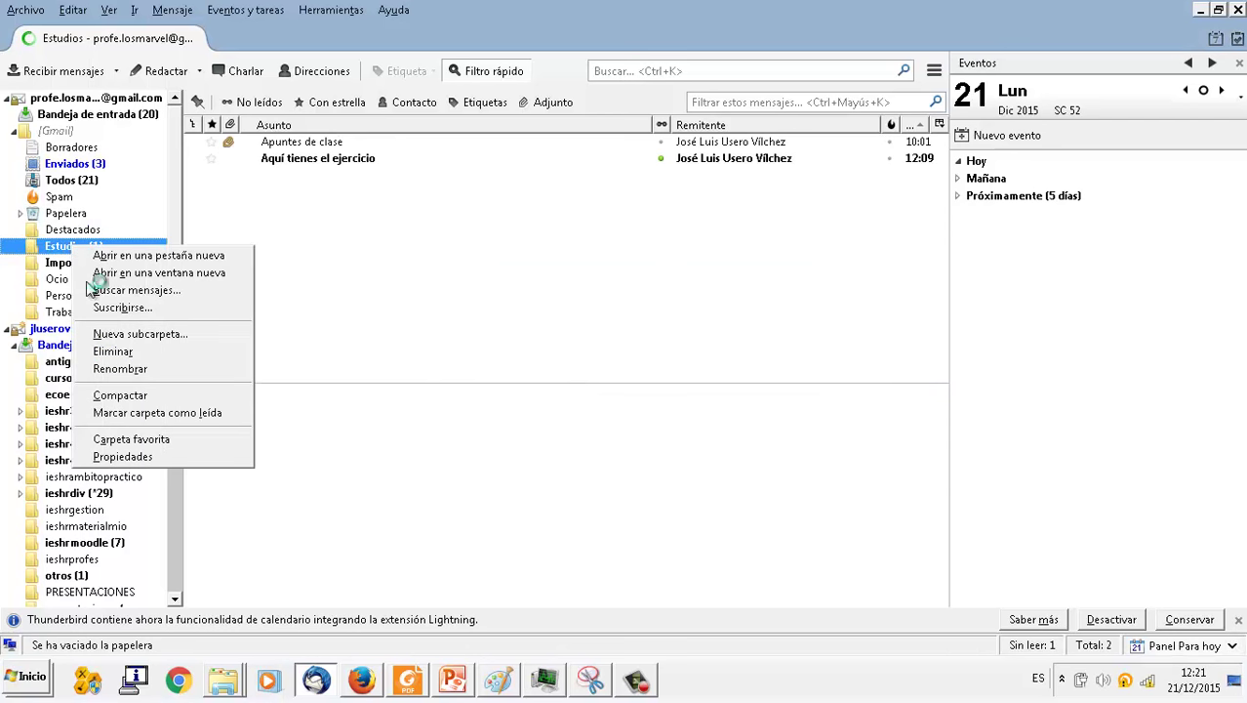
pyautogui.click(124, 353)
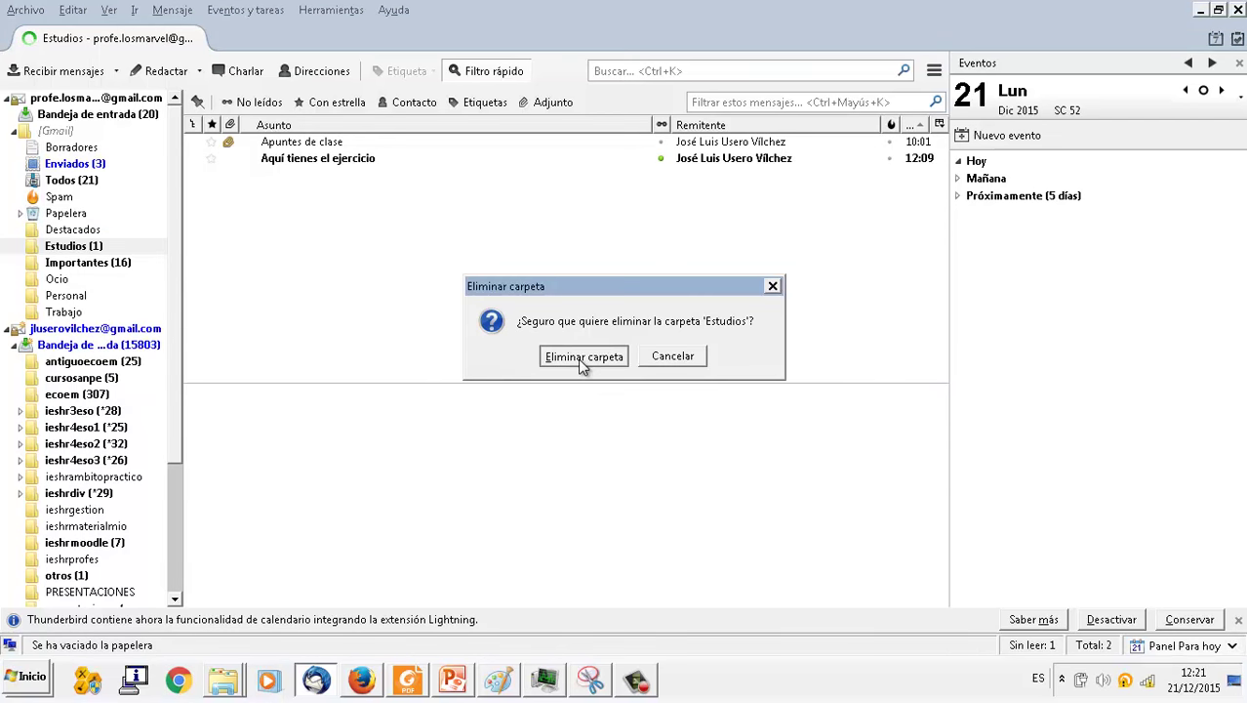
pyautogui.click(583, 358)
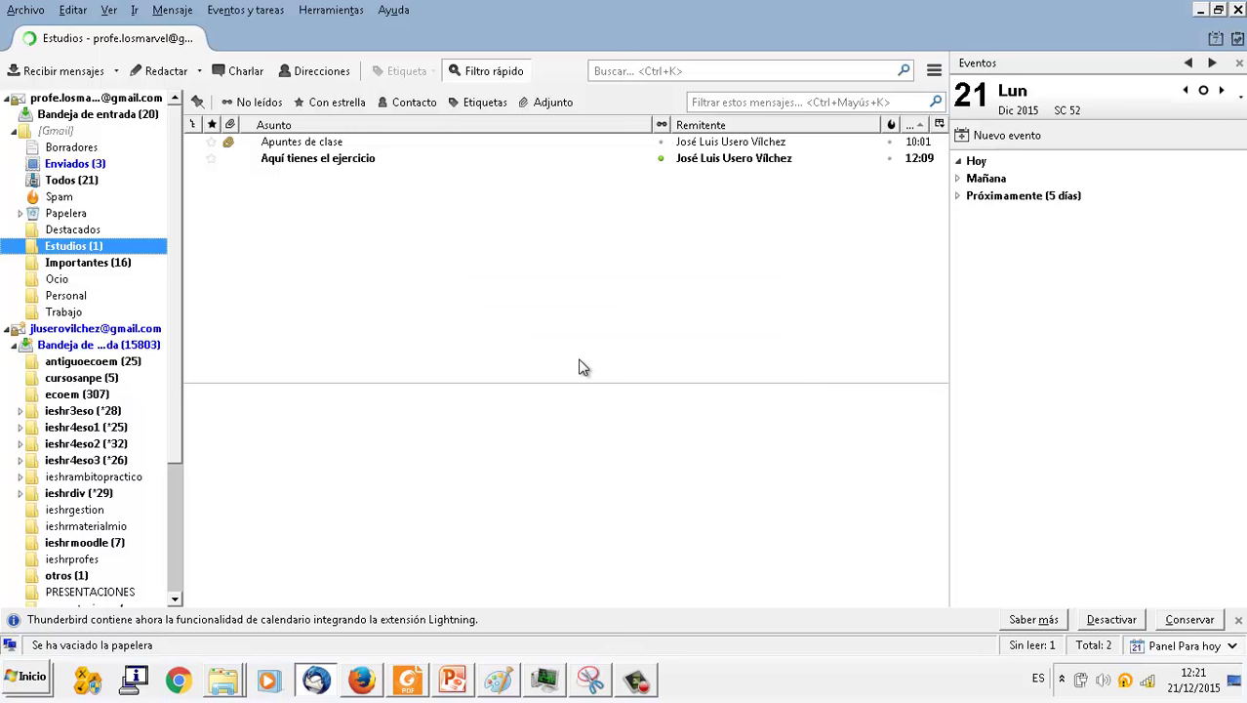
# - Delete the Ocio folder from the first Gmail account and confirm its removal
pyautogui.click(65, 281)
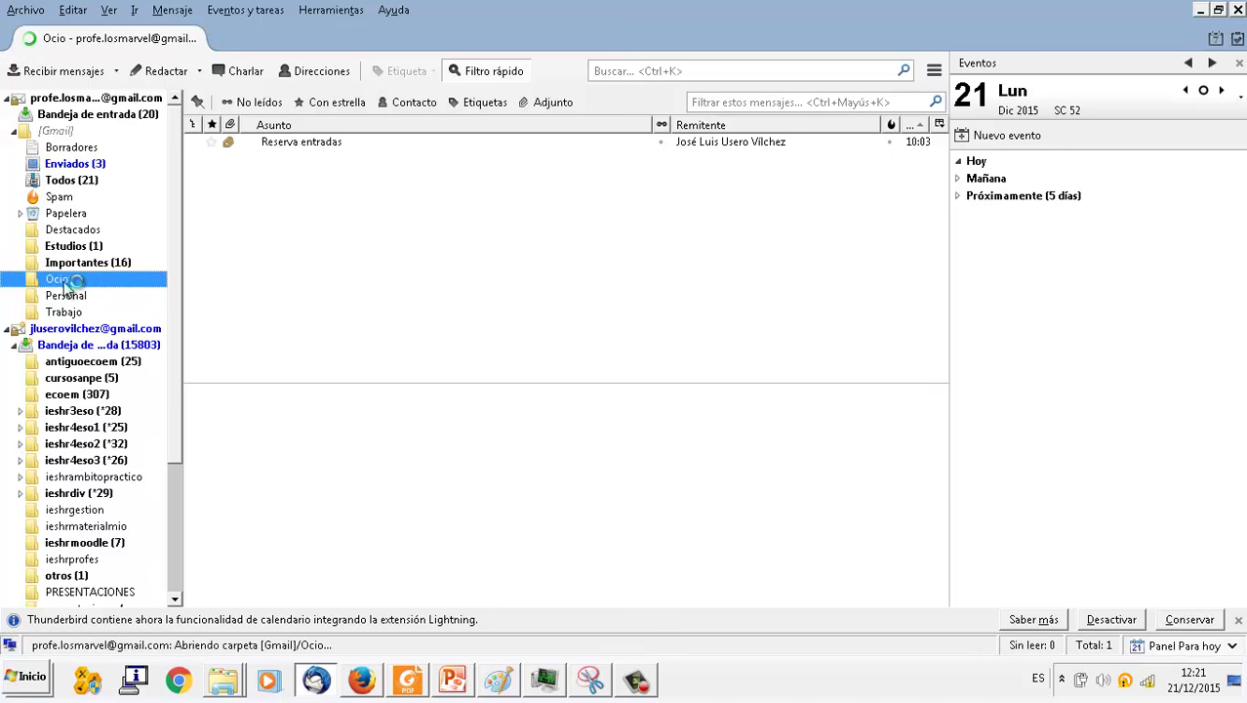
pyautogui.rightClick(82, 283)
pyautogui.click(107, 389)
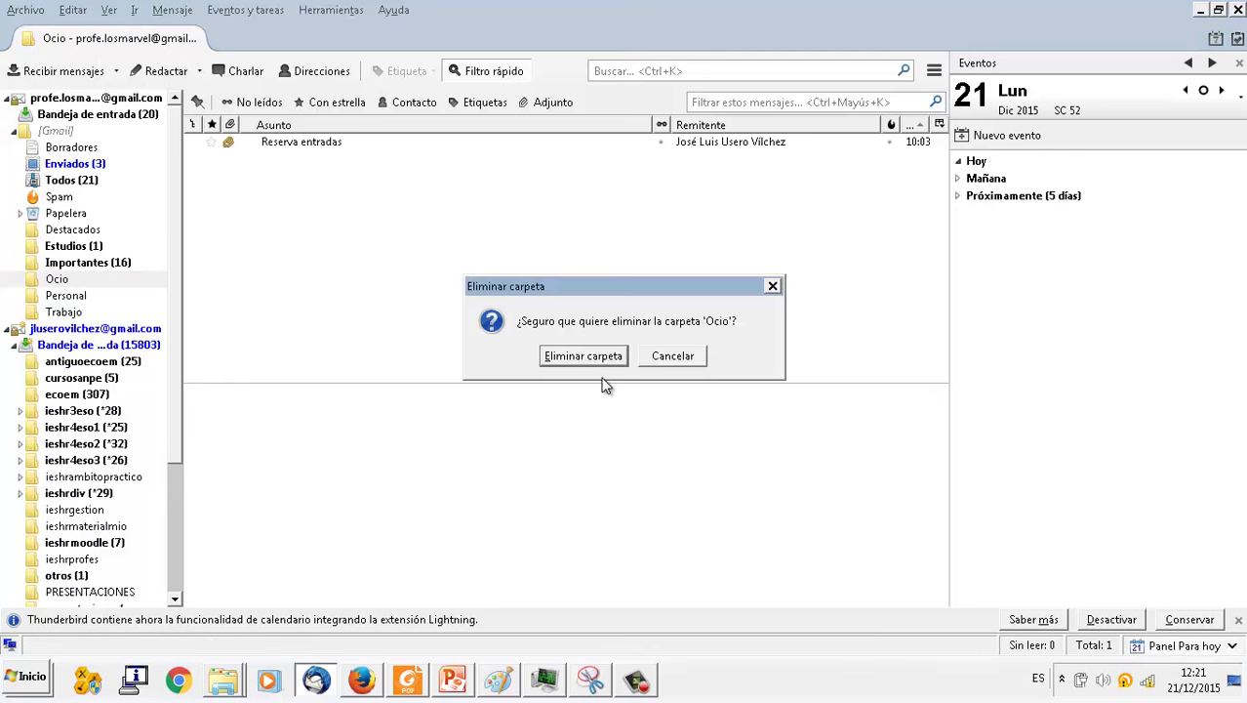
pyautogui.click(599, 354)
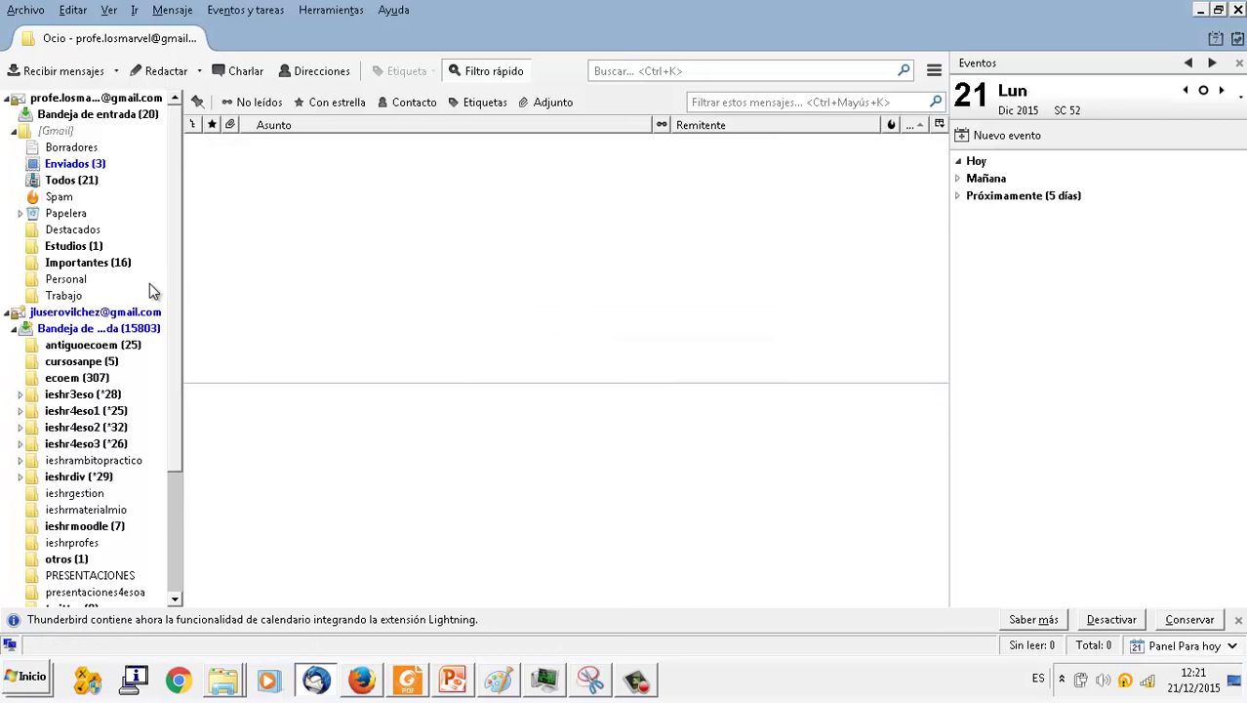
# - Delete the Personal folder from the first Gmail account and confirm its removal
pyautogui.click(64, 281)
pyautogui.rightClick(65, 280)
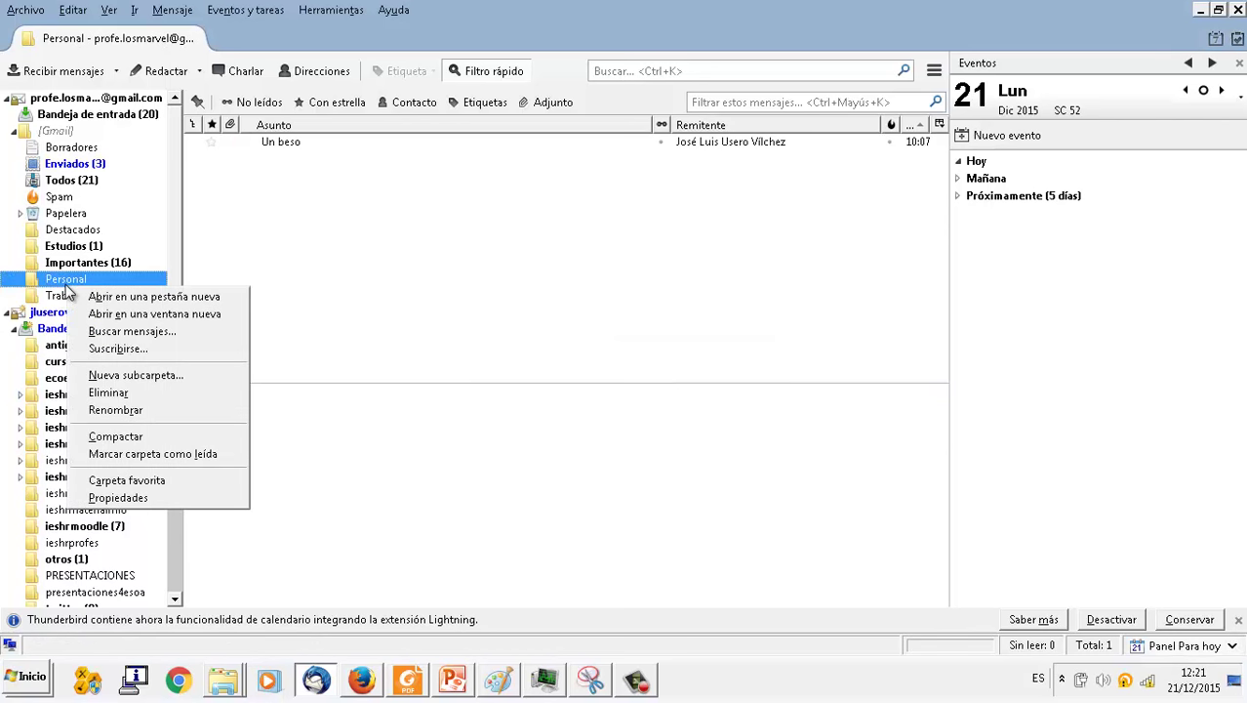
pyautogui.click(98, 393)
pyautogui.click(592, 359)
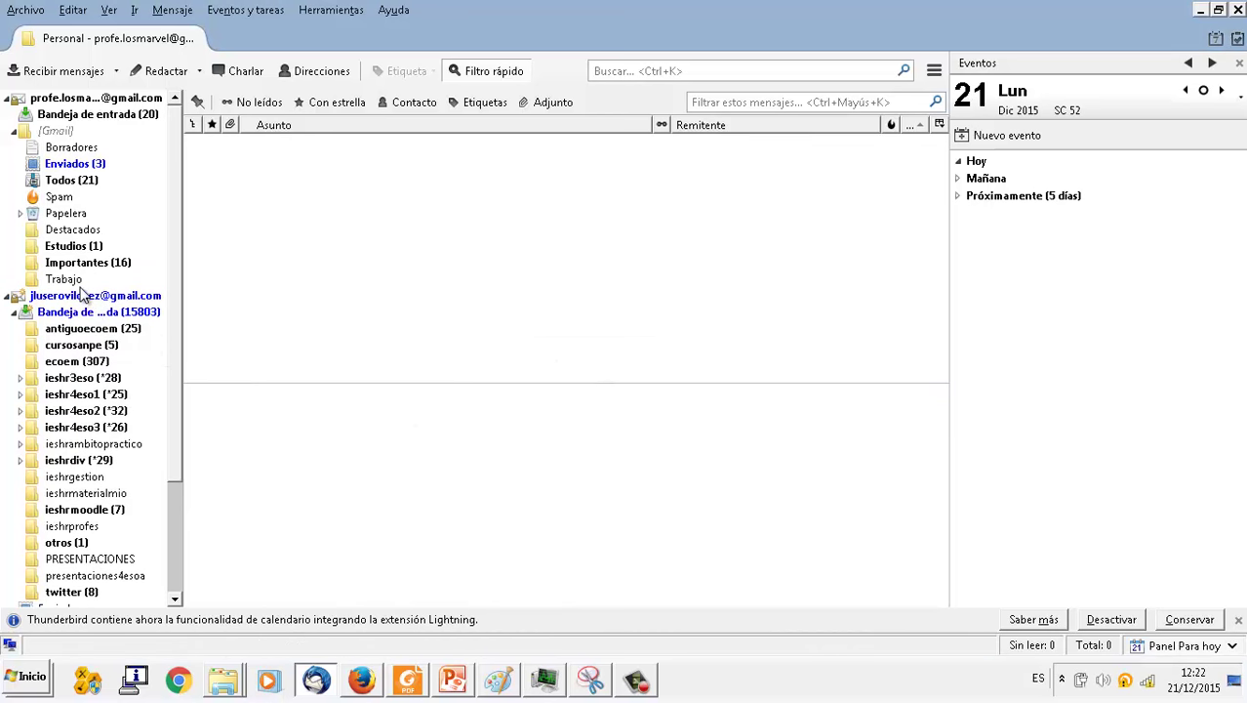
# - Delete the Trabajo folder from the first Gmail account and confirm its removal
pyautogui.click(80, 281)
pyautogui.rightClick(81, 283)
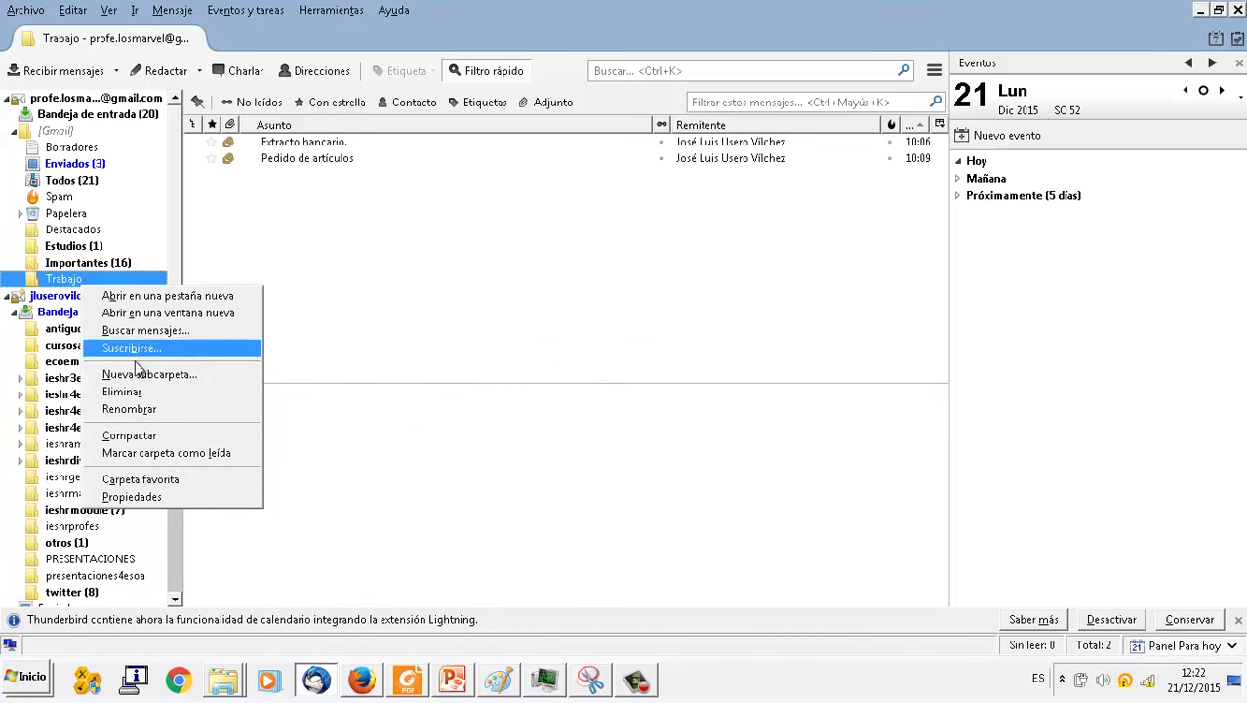
pyautogui.click(117, 391)
pyautogui.click(556, 356)
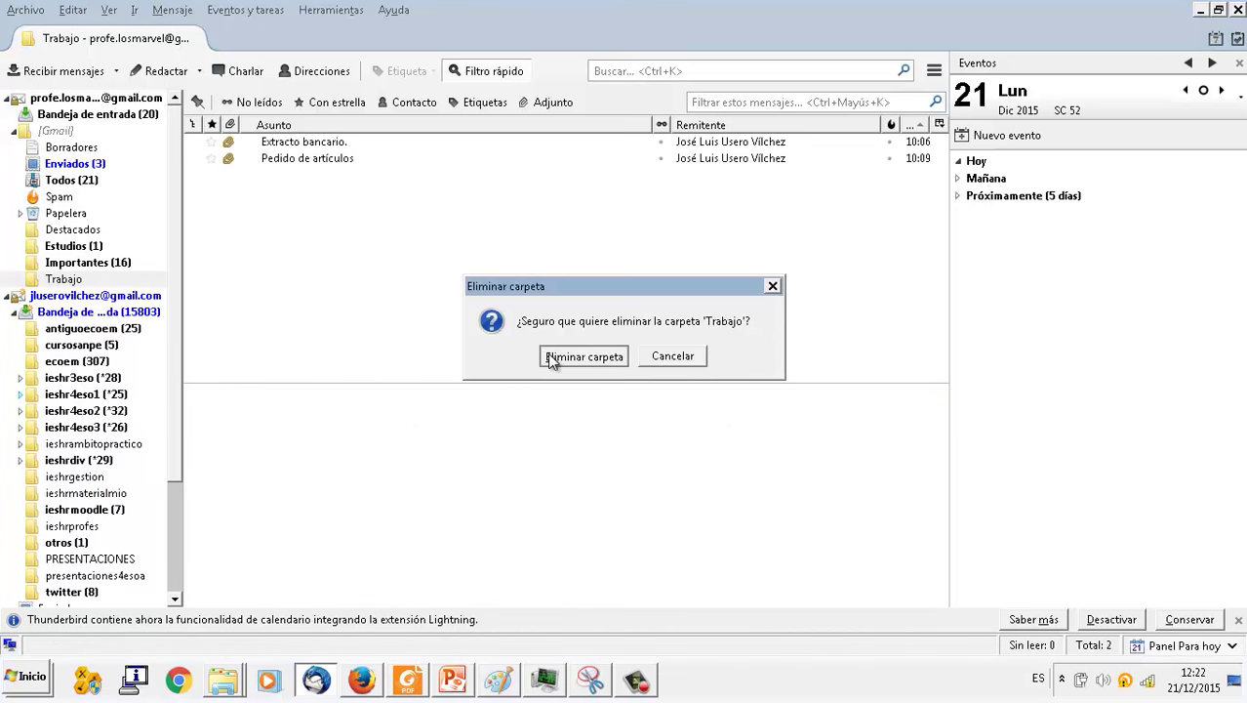
# - Try to delete the Estudios folder that is still listed under the first Gmail account
pyautogui.click(98, 250)
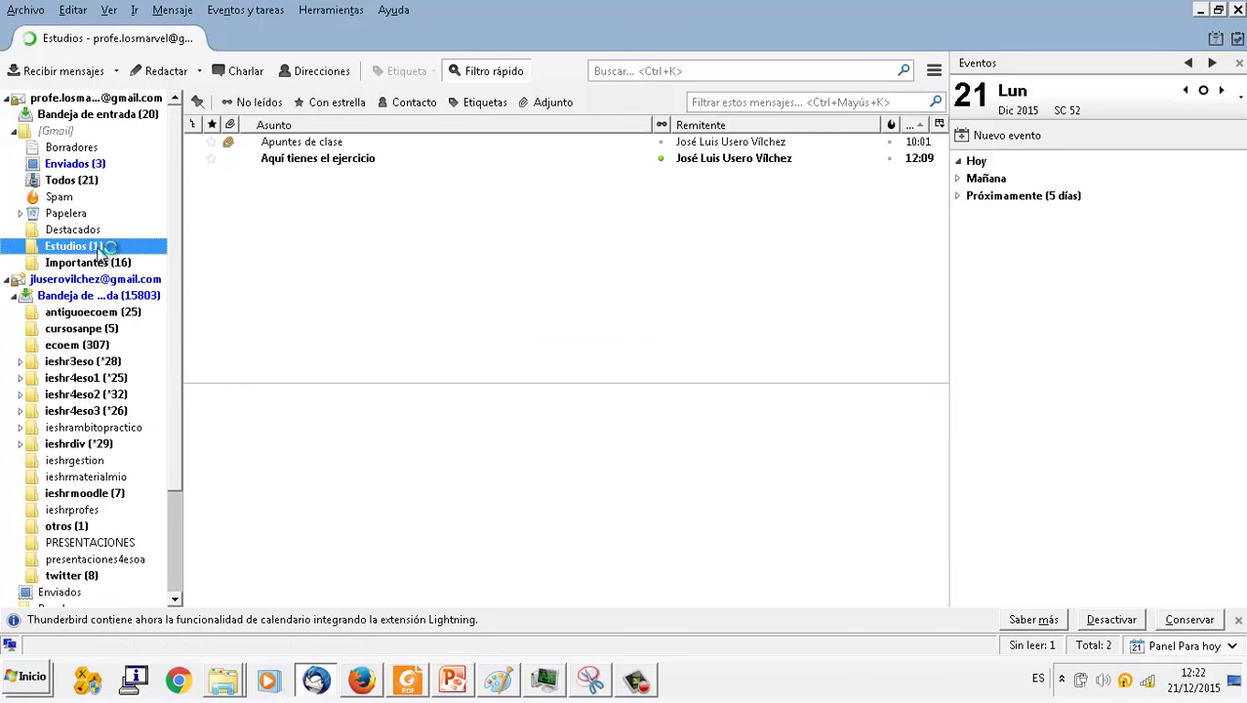
pyautogui.rightClick(101, 251)
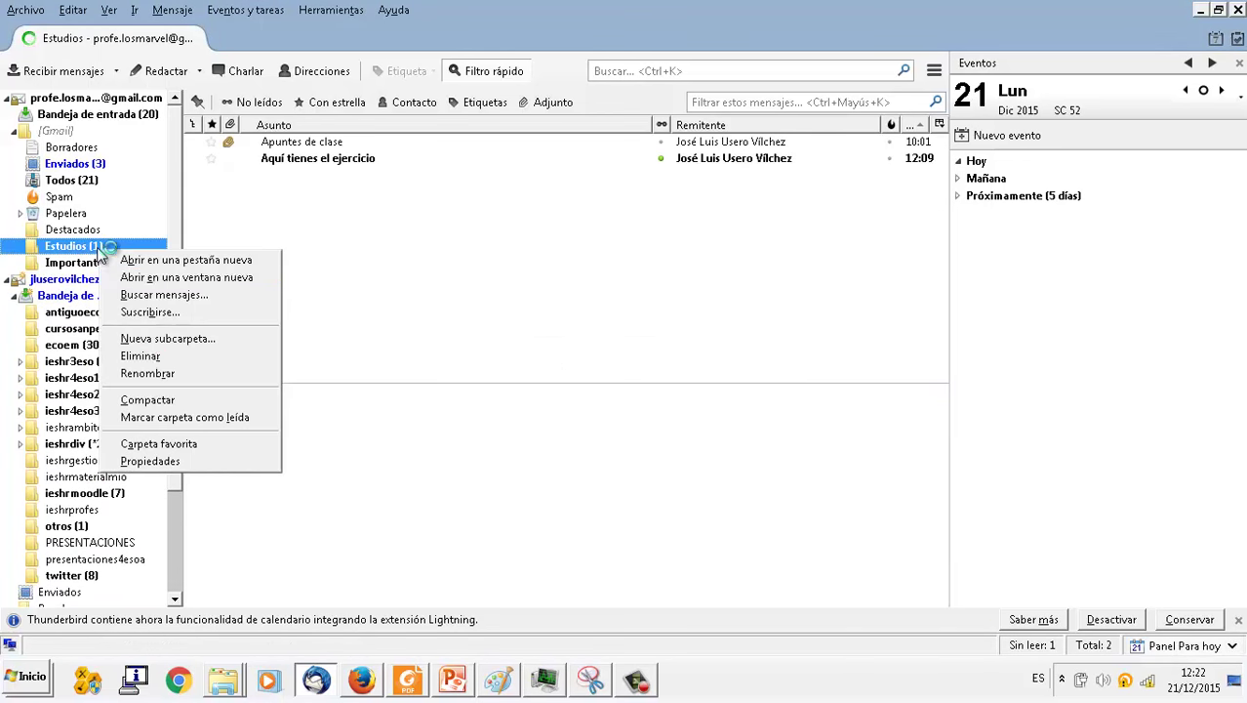
pyautogui.click(142, 356)
pyautogui.click(583, 356)
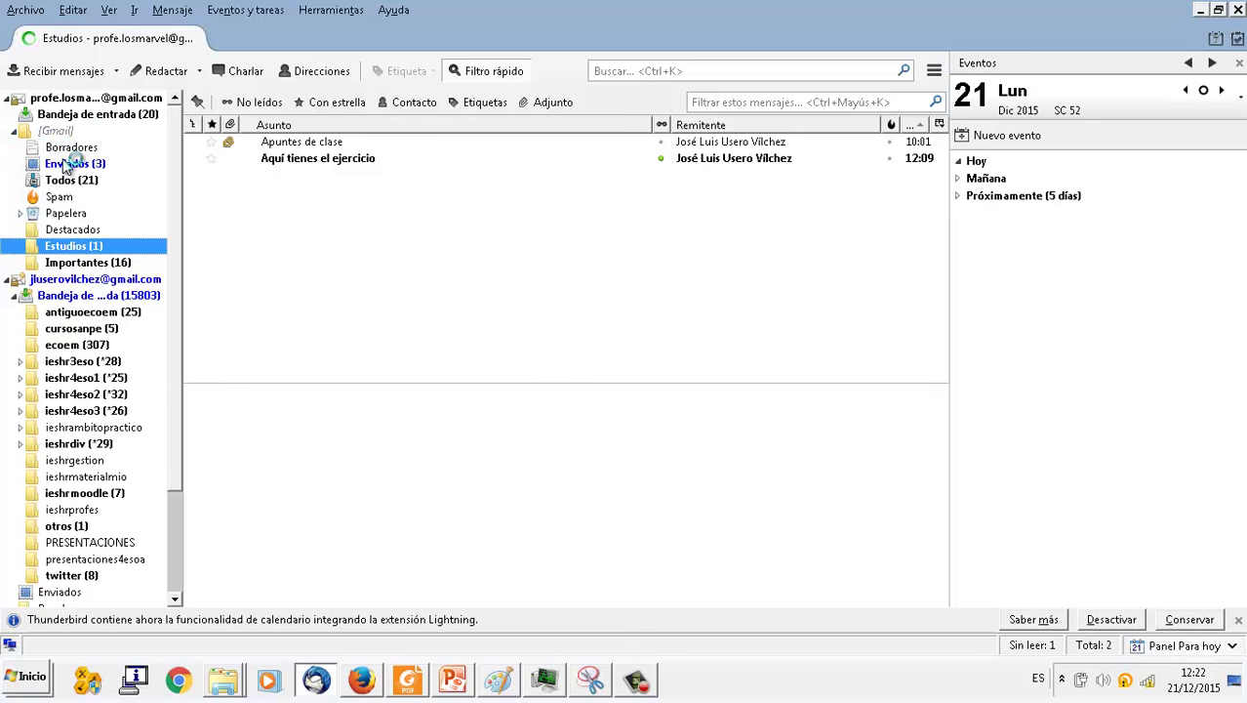
# - Delete the messages "Apuntes de clase" and "Aquí tienes el ejercicio" from the first Gmail account's Estudios folder
pyautogui.click(93, 117)
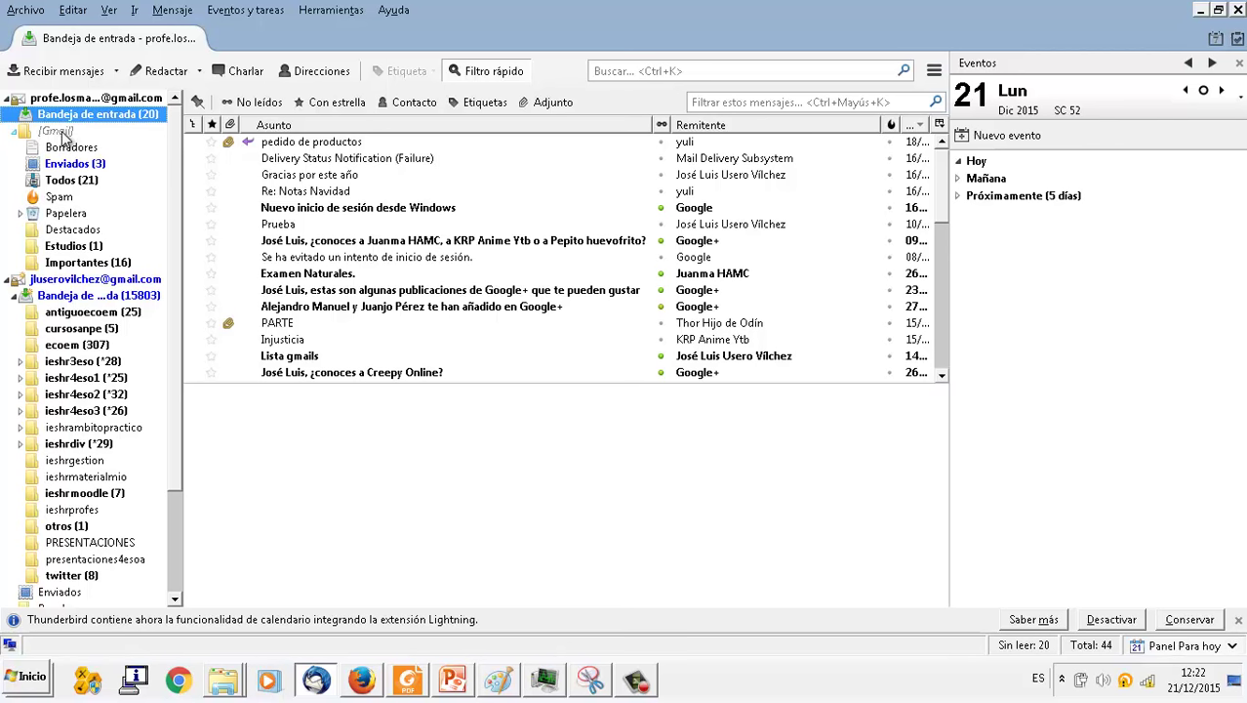
pyautogui.click(65, 250)
pyautogui.click(320, 145)
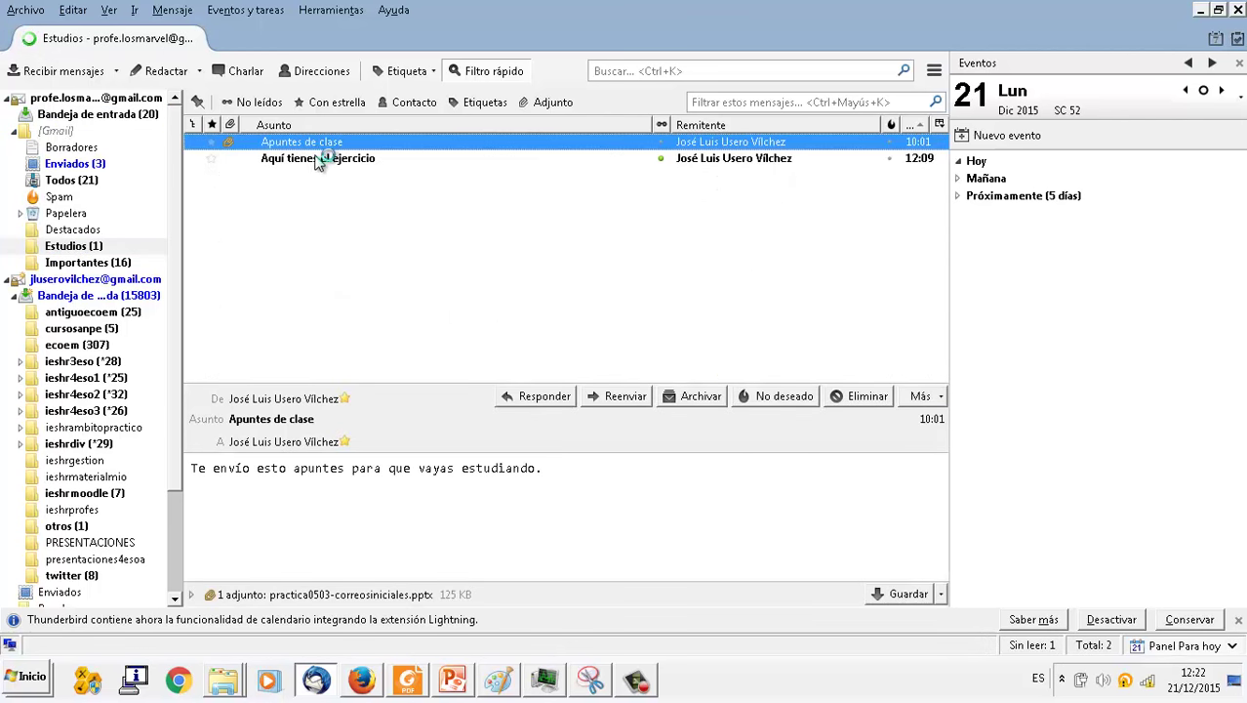
pyautogui.keyDown('shift'); pyautogui.click(317, 162); pyautogui.keyUp('shift')
pyautogui.press('Delete')
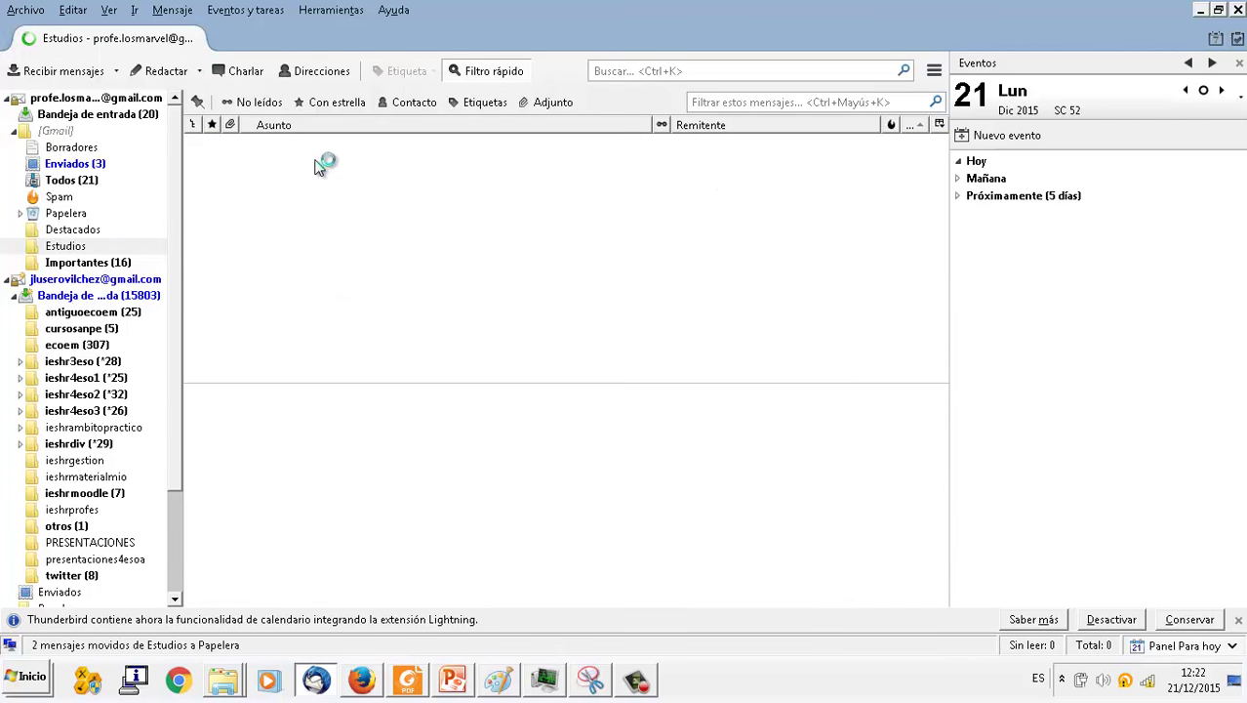
# - Delete the emptied Estudios folder from the first Gmail account and confirm its removal
pyautogui.click(67, 250)
pyautogui.rightClick(66, 252)
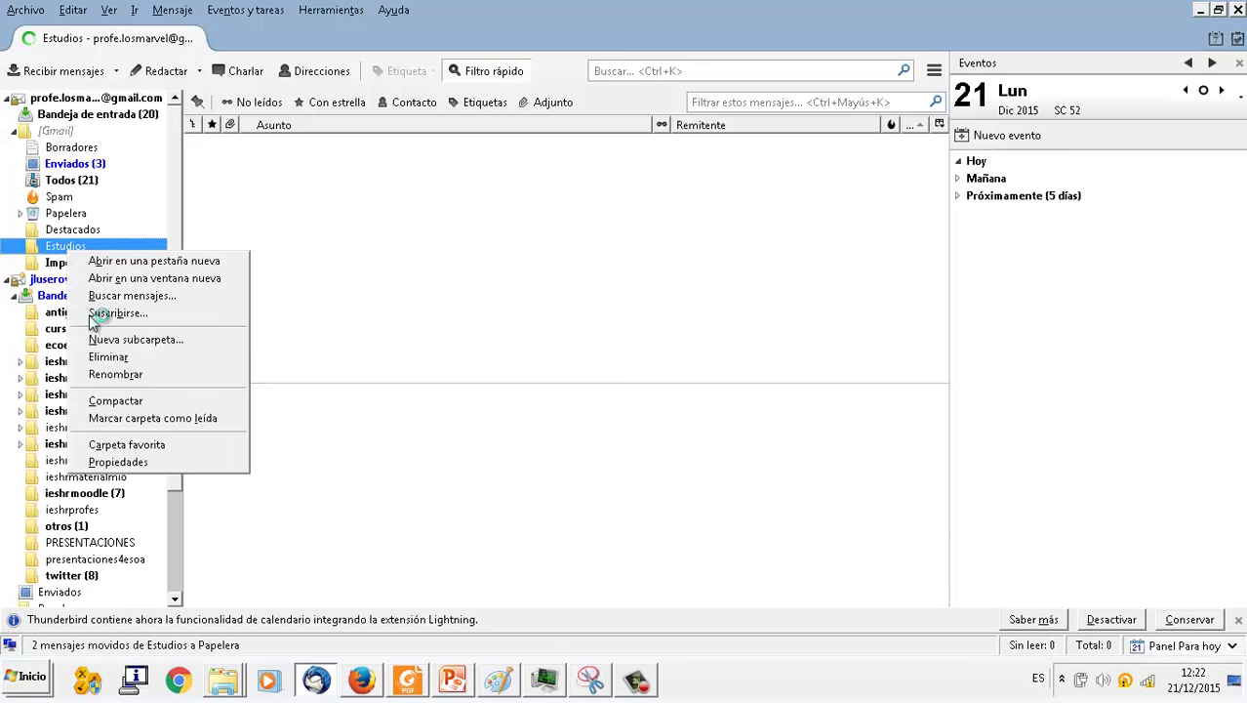
pyautogui.click(107, 358)
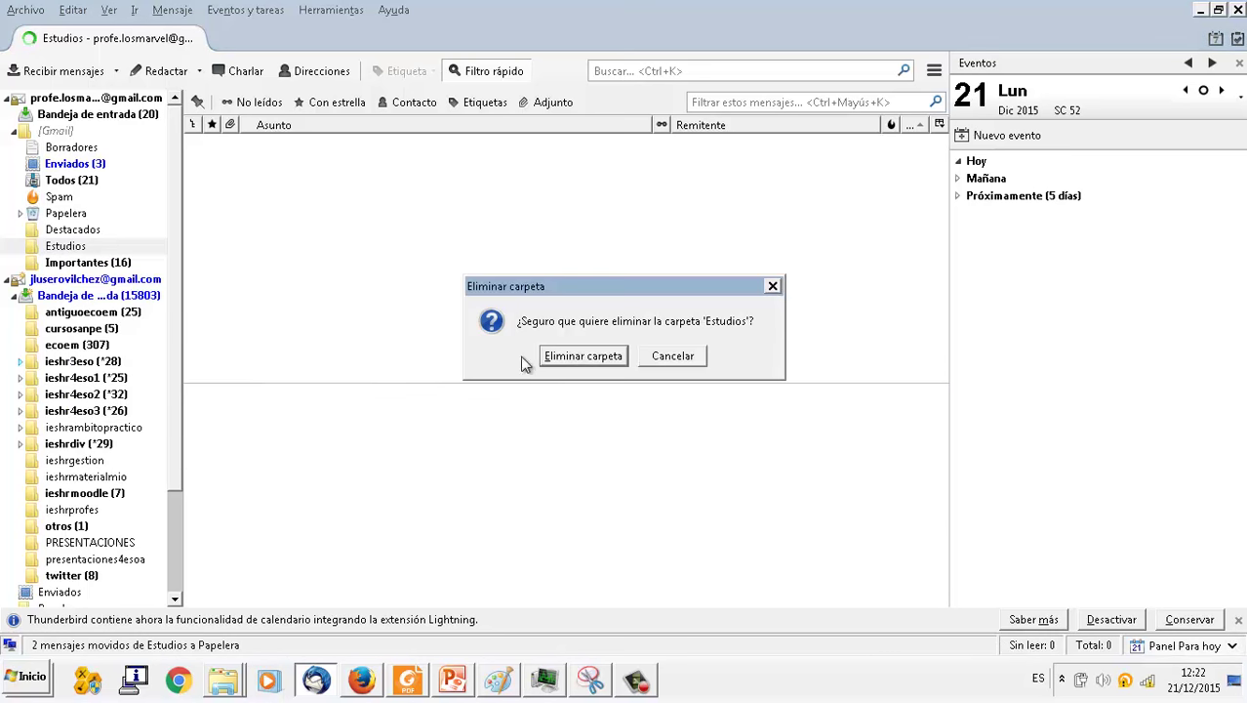
pyautogui.click(563, 357)
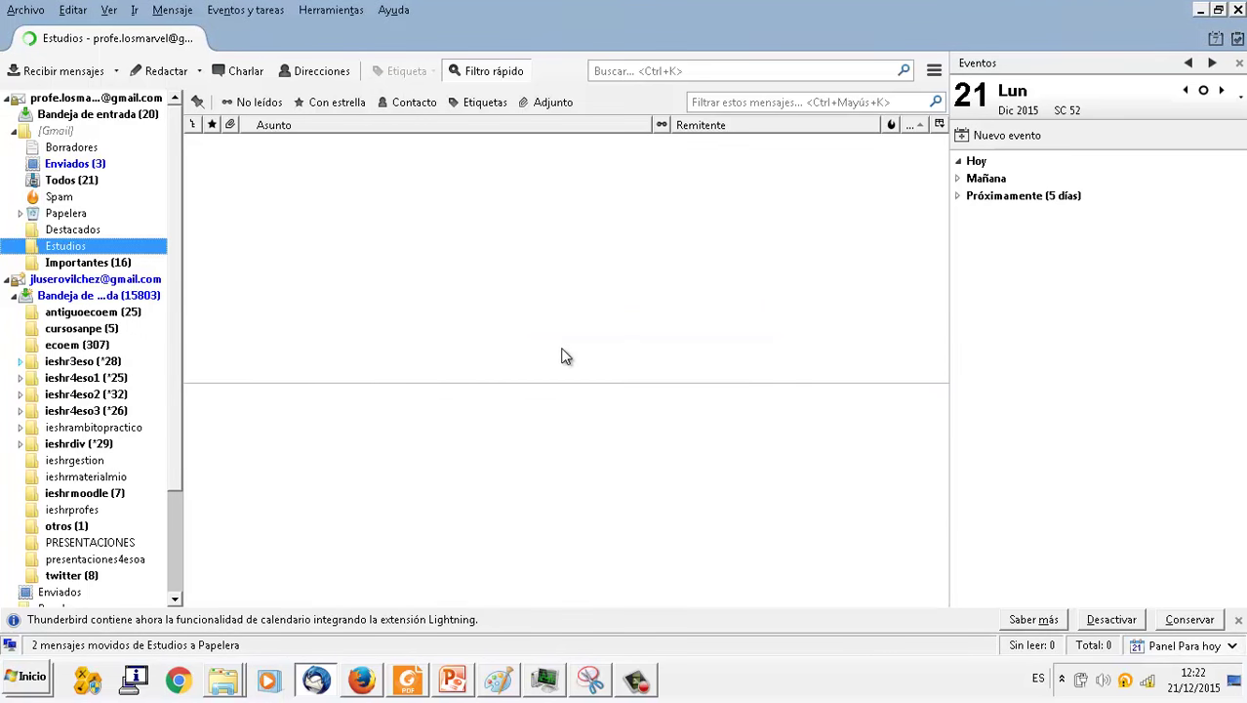
# - Empty the first Gmail account's Papelera, confirming the removal of all its messages and subfolders
pyautogui.click(88, 214)
pyautogui.rightClick(90, 214)
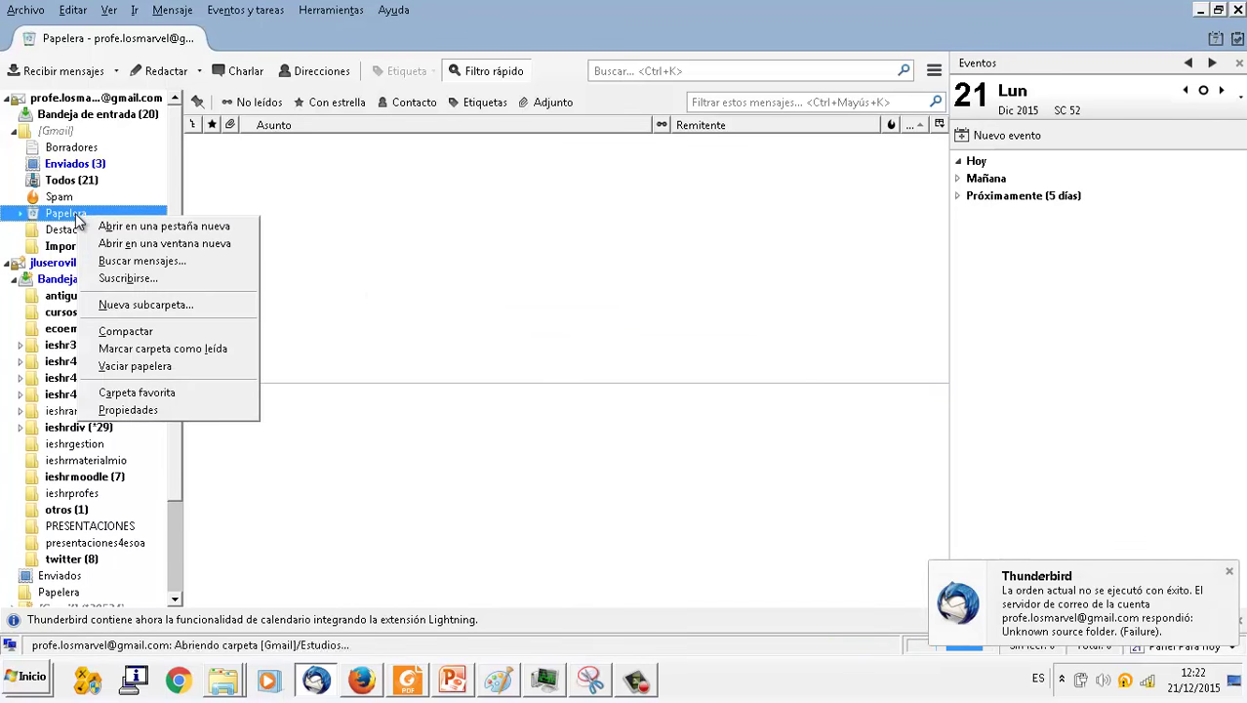
pyautogui.click(146, 366)
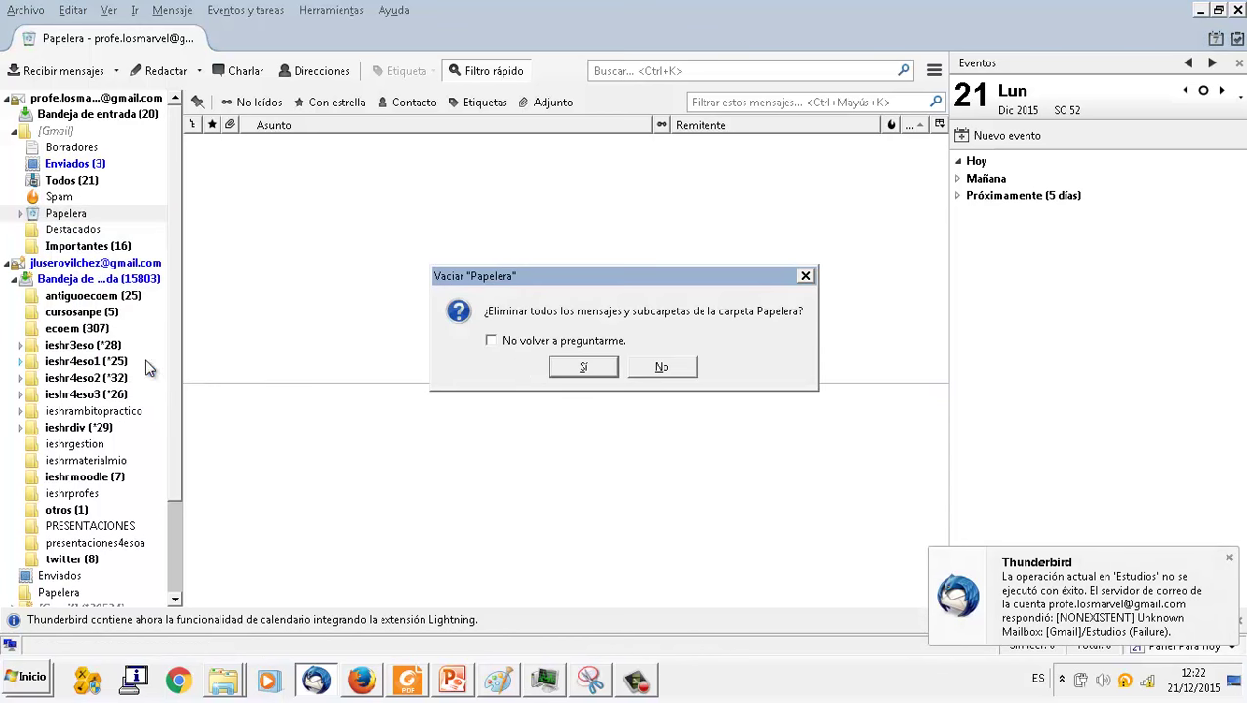
pyautogui.click(584, 369)
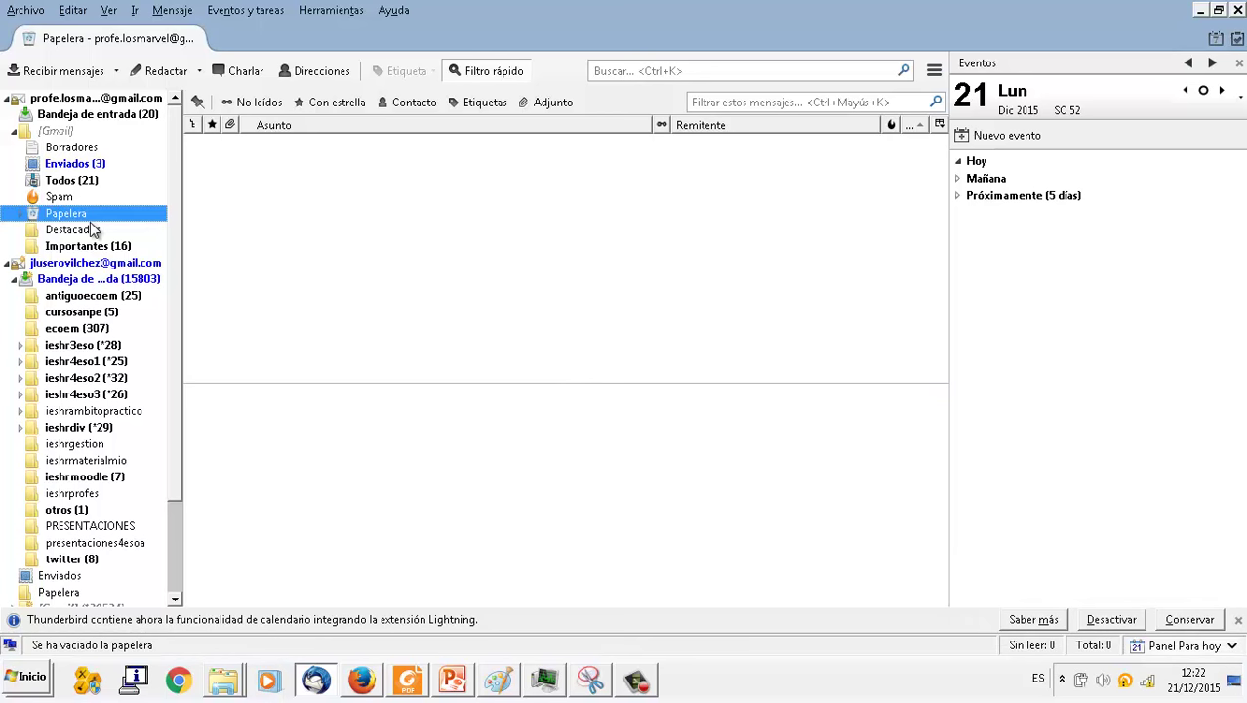
# - Create a subfolder named Ocio inside the [Gmail] folder of the first account
pyautogui.click(98, 116)
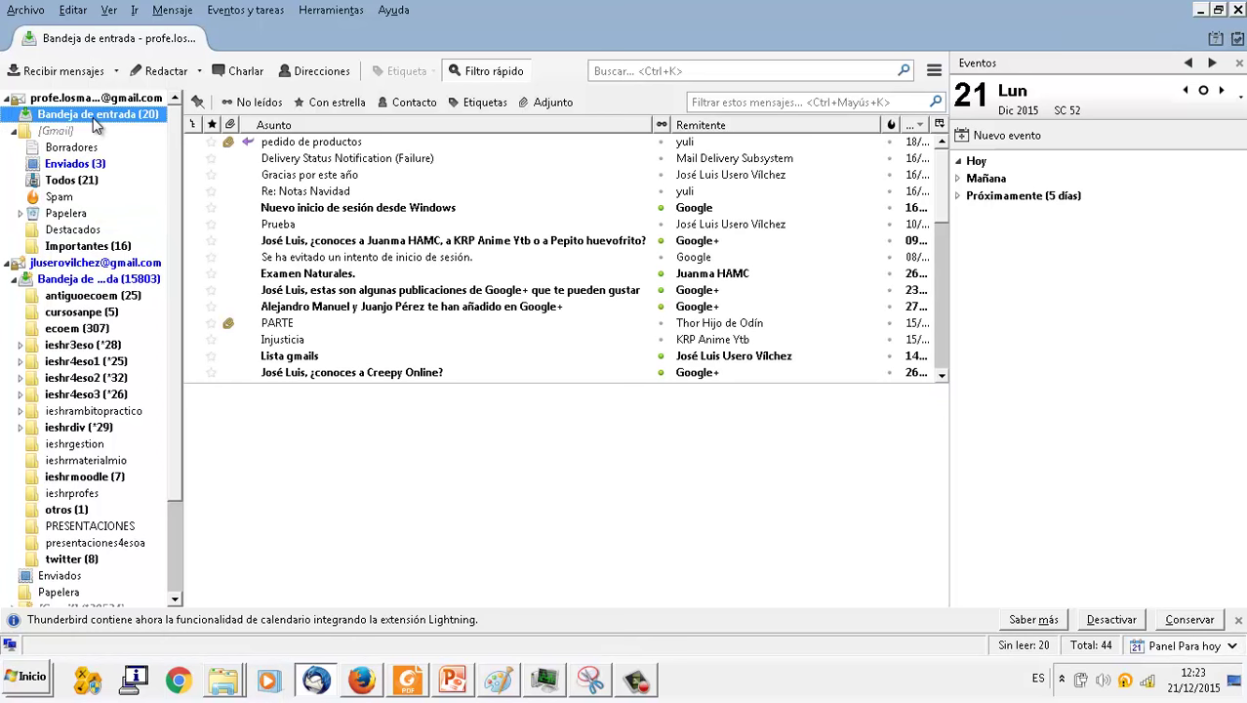
pyautogui.click(69, 132)
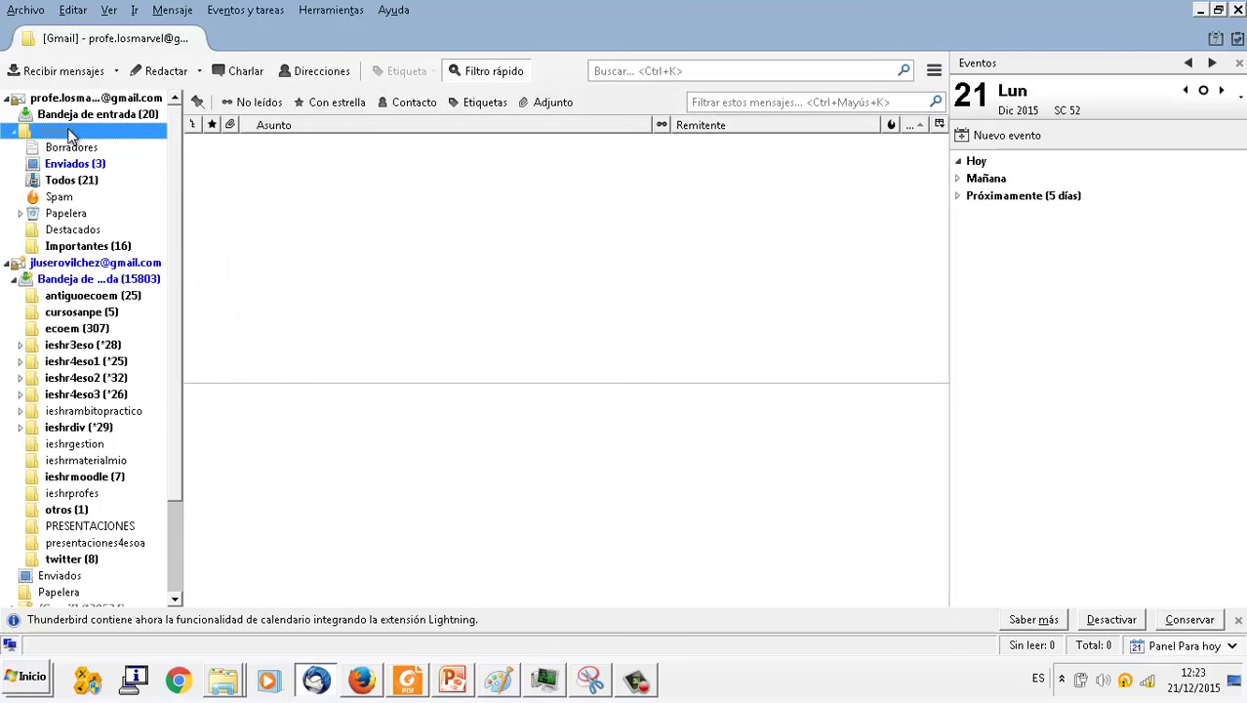
pyautogui.rightClick(70, 135)
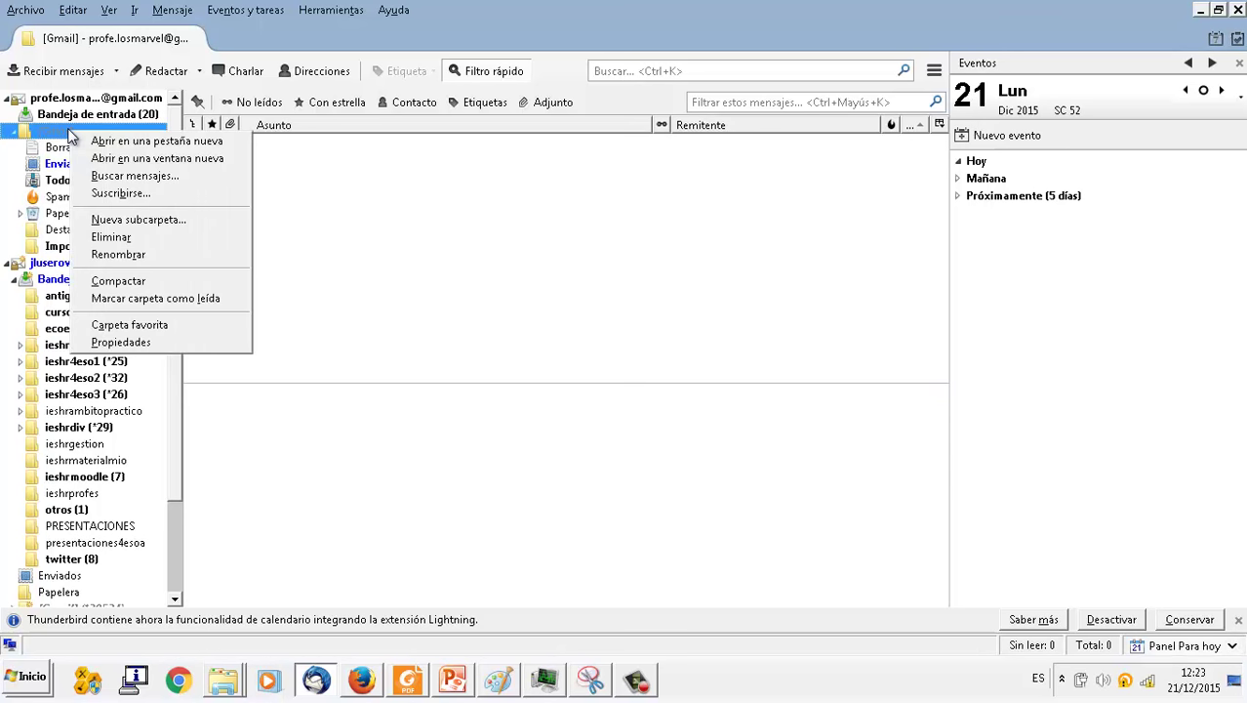
pyautogui.click(121, 221)
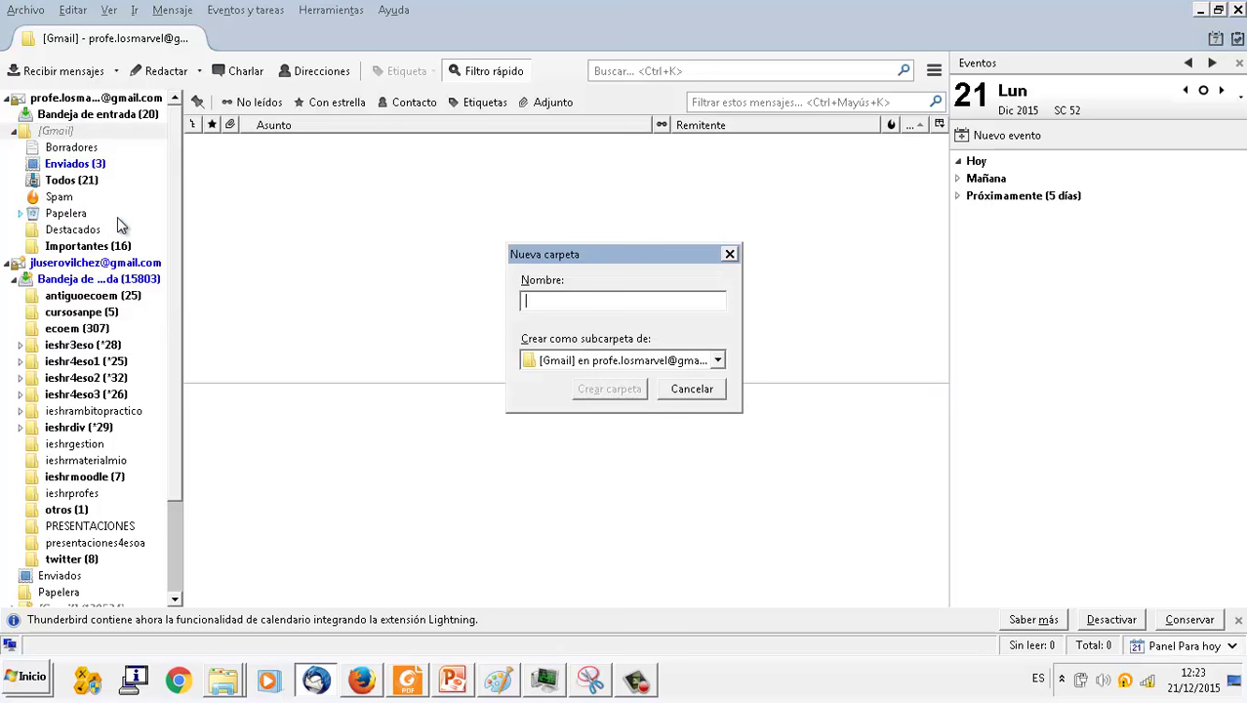
pyautogui.write('Ocio')
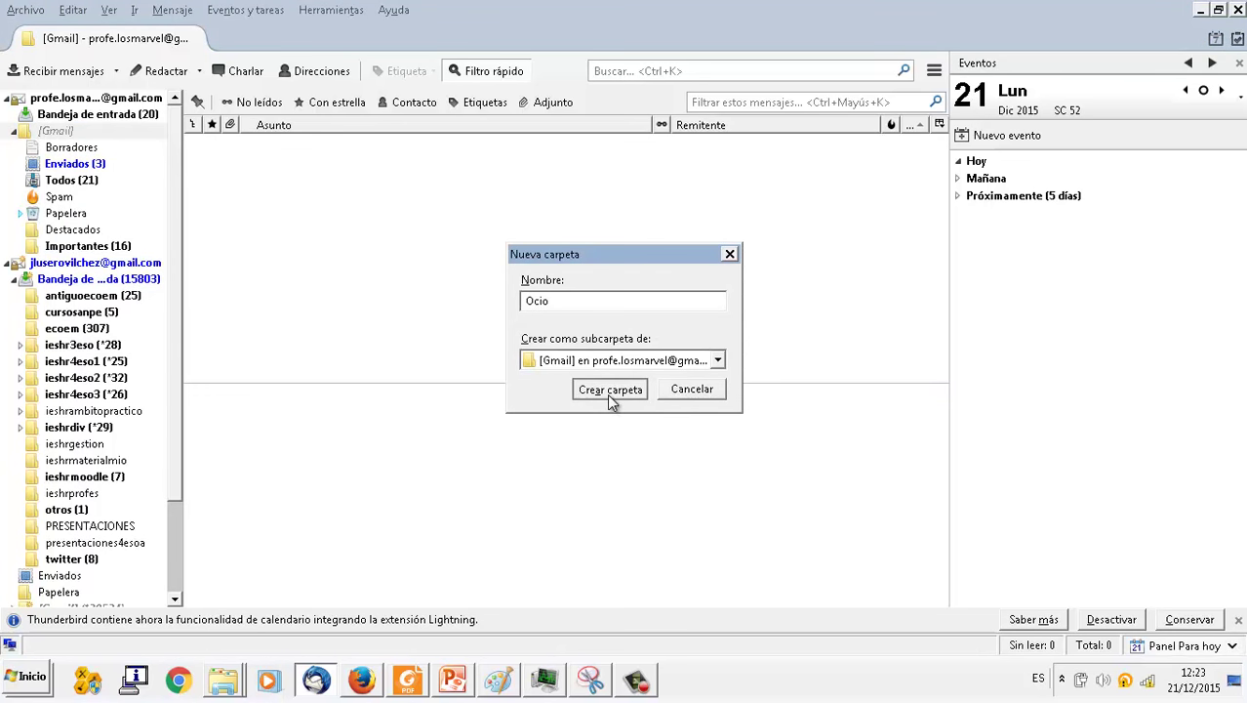
pyautogui.click(607, 392)
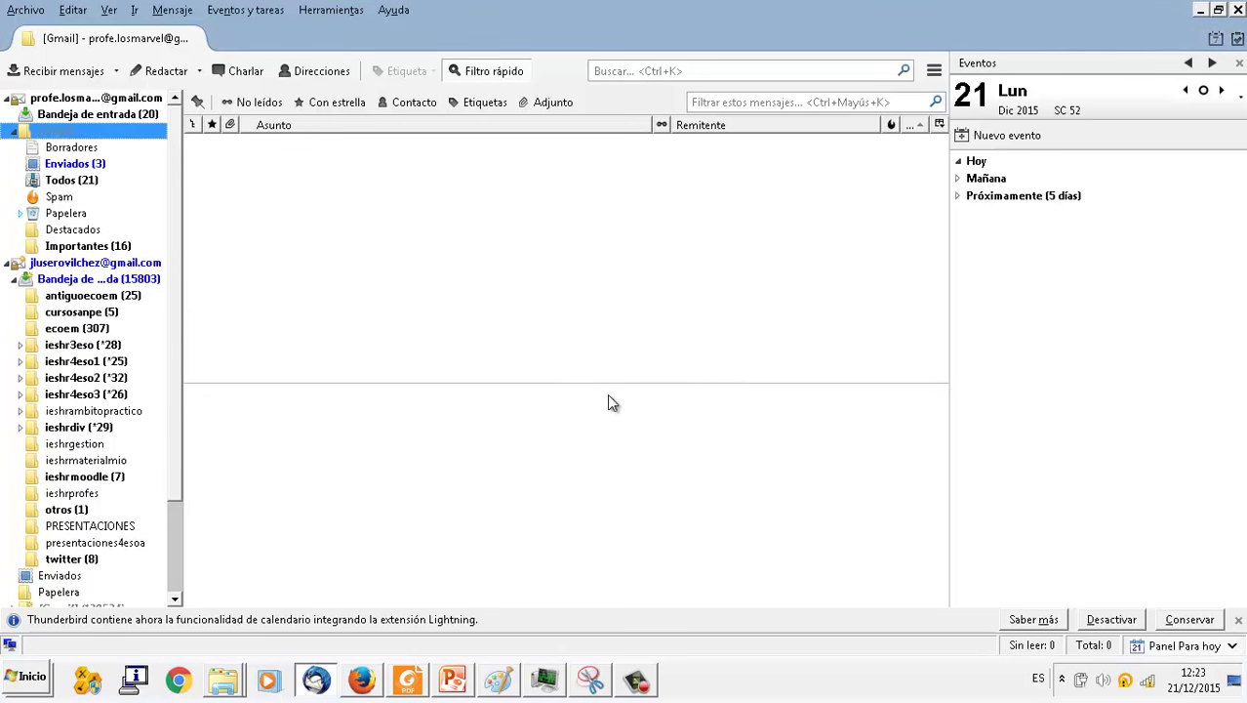
# - Create a subfolder named Trabajo inside the [Gmail] folder of the first account
pyautogui.rightClick(68, 133)
pyautogui.click(110, 218)
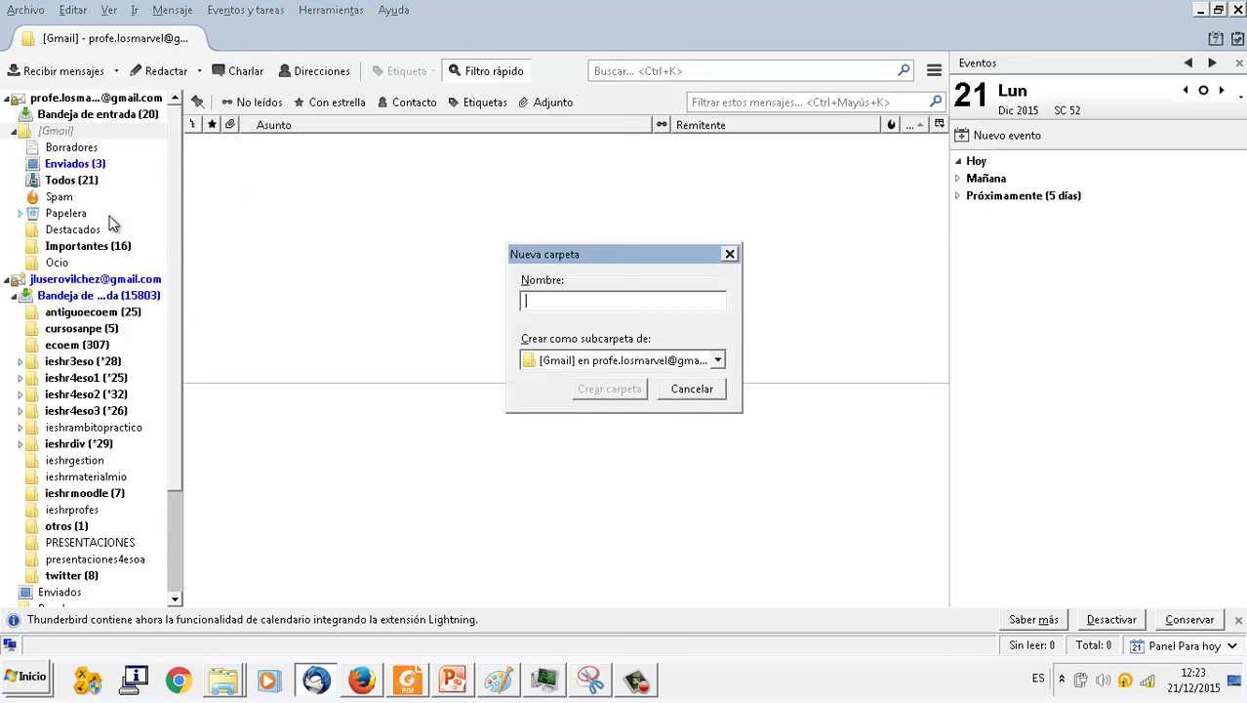
pyautogui.write('Trabajo')
pyautogui.press('Return')
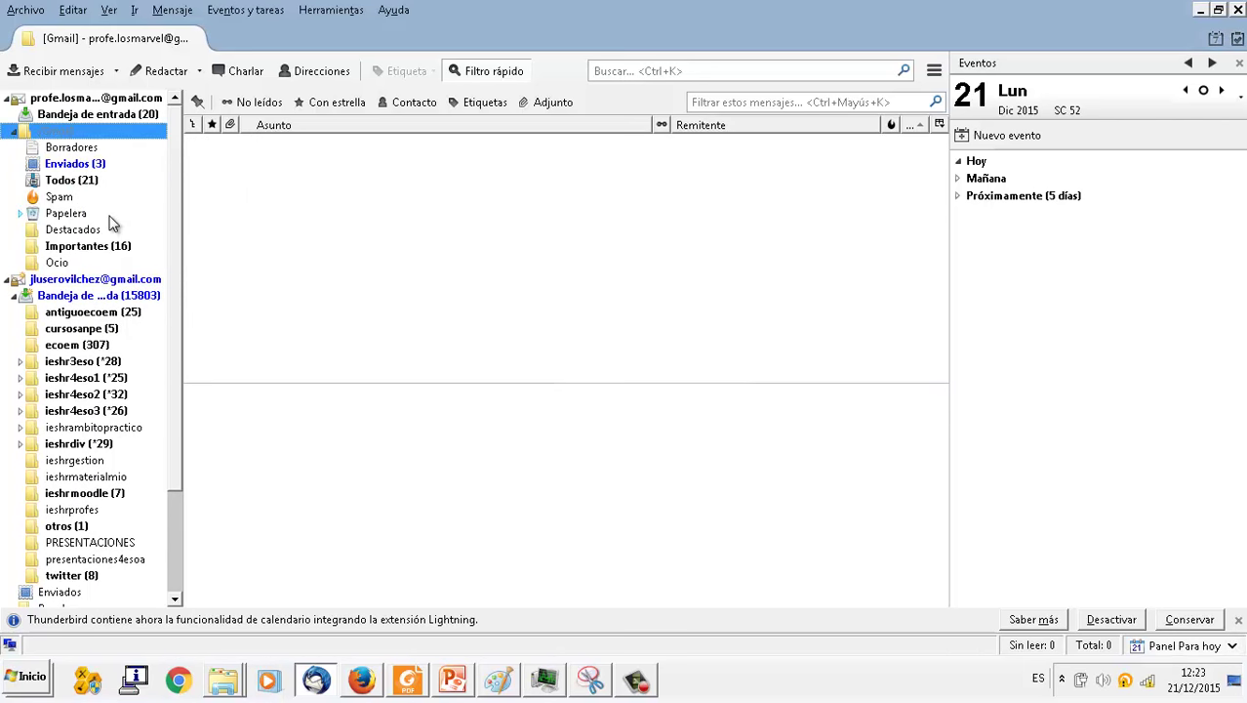
# - Create a subfolder named Estudios inside the [Gmail] folder of the first account
pyautogui.rightClick(68, 128)
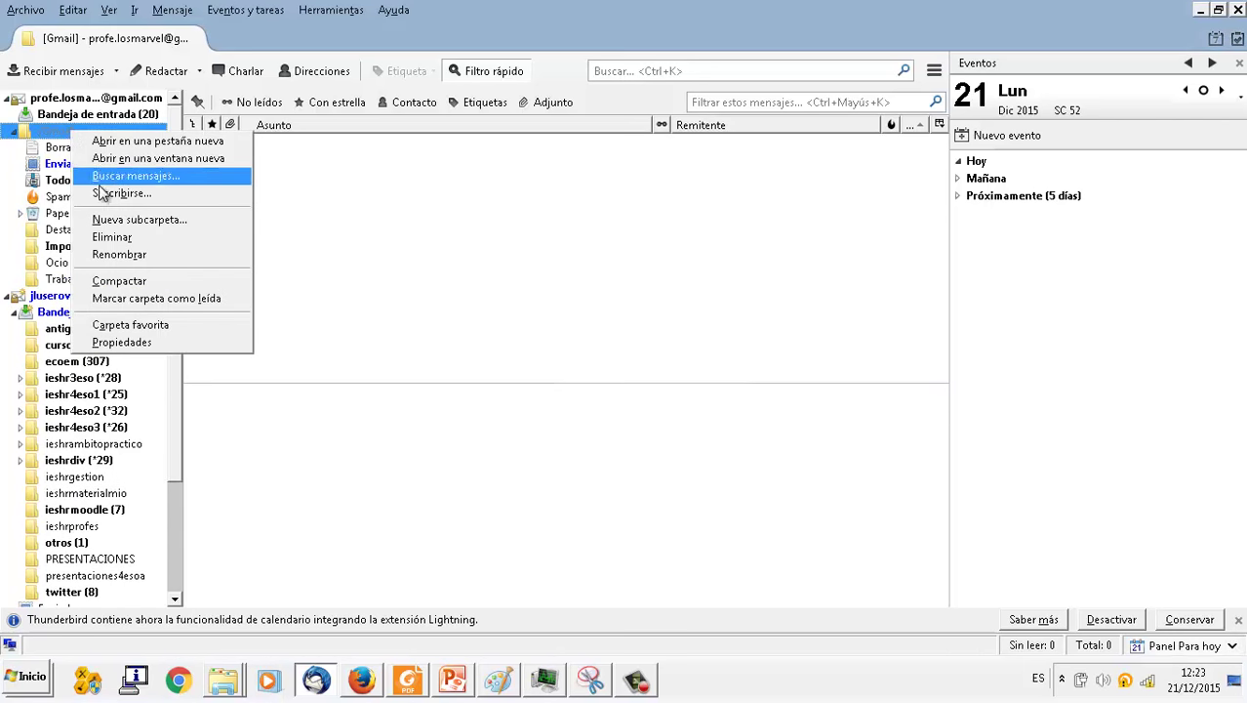
pyautogui.click(110, 219)
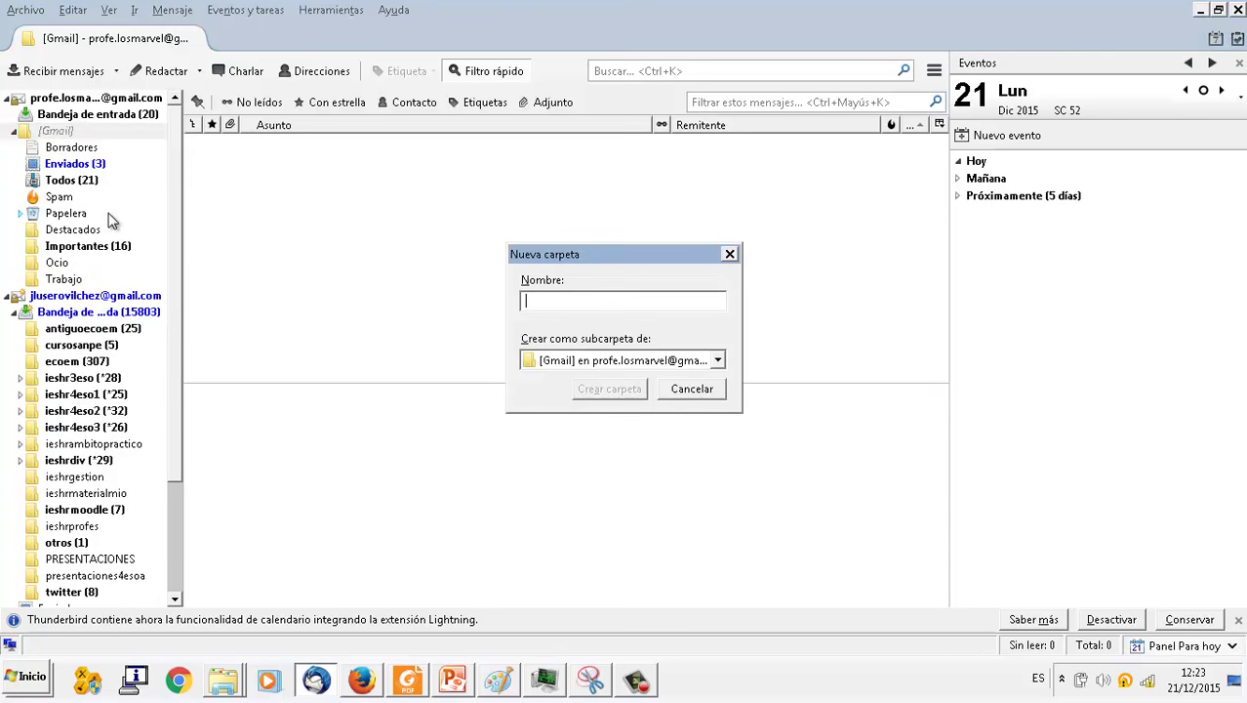
pyautogui.write('Estudios')
pyautogui.press('Return')
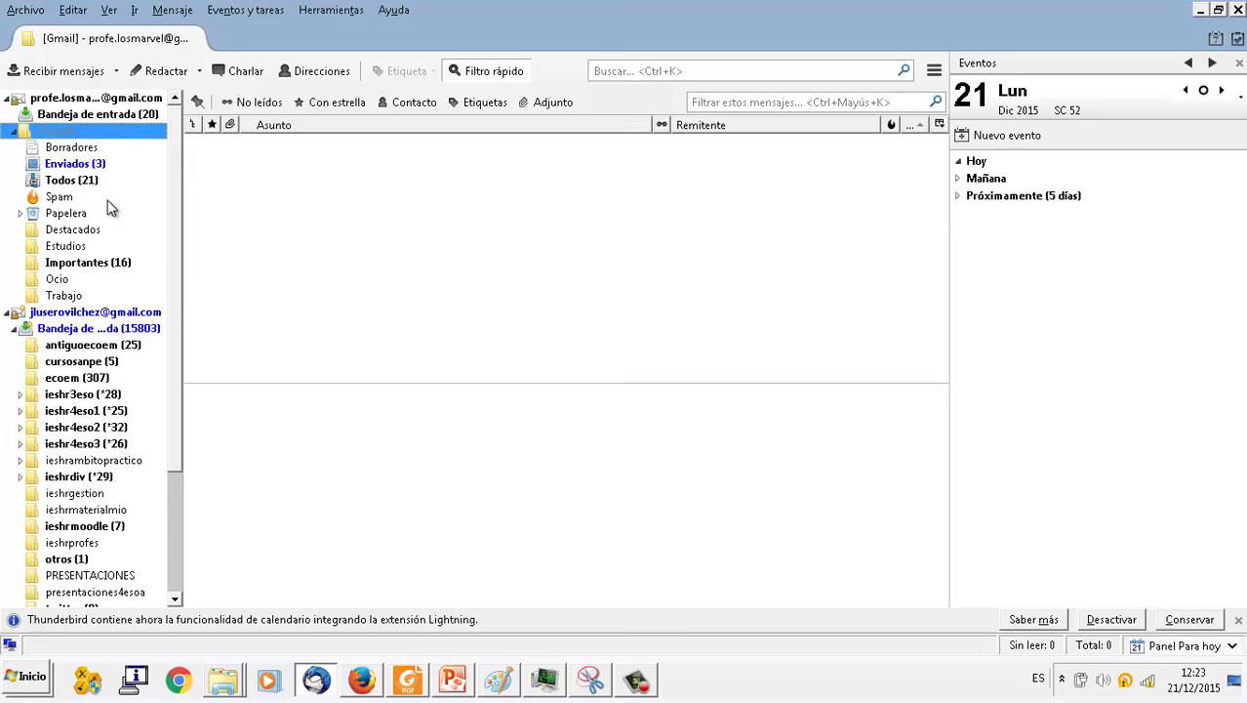
# - Create a subfolder named Personal inside the [Gmail] folder of the first account
pyautogui.rightClick(88, 137)
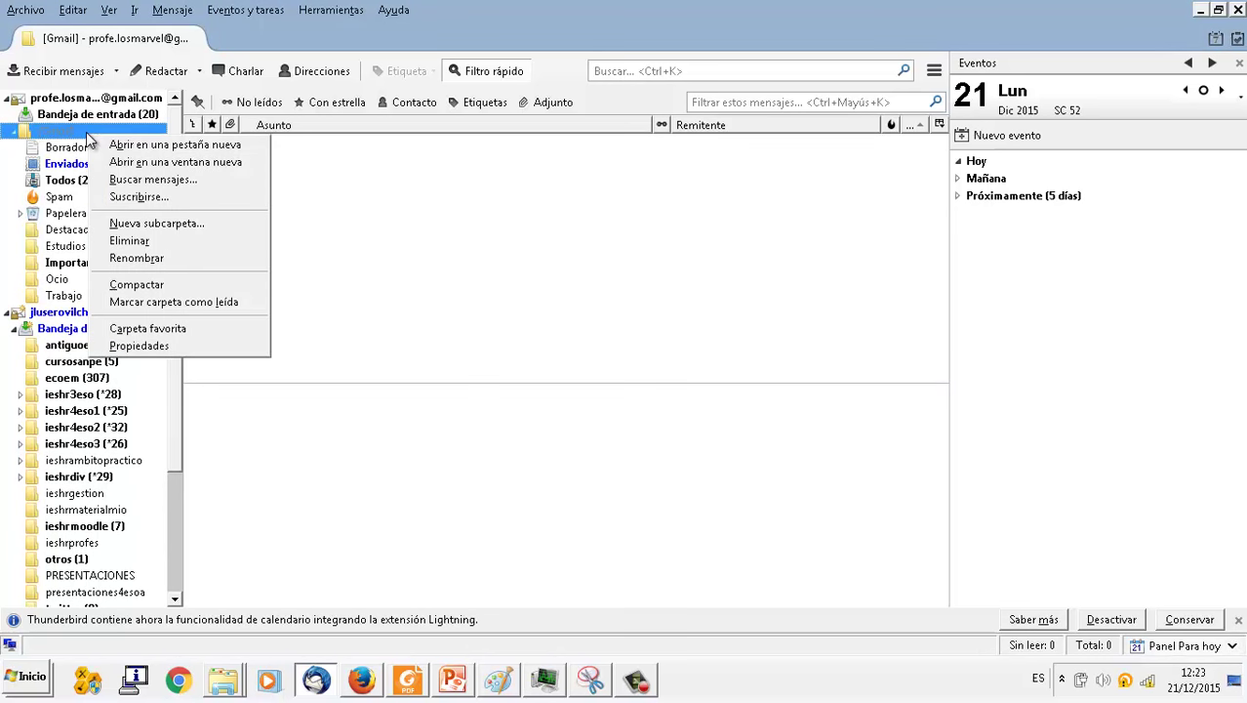
pyautogui.click(130, 224)
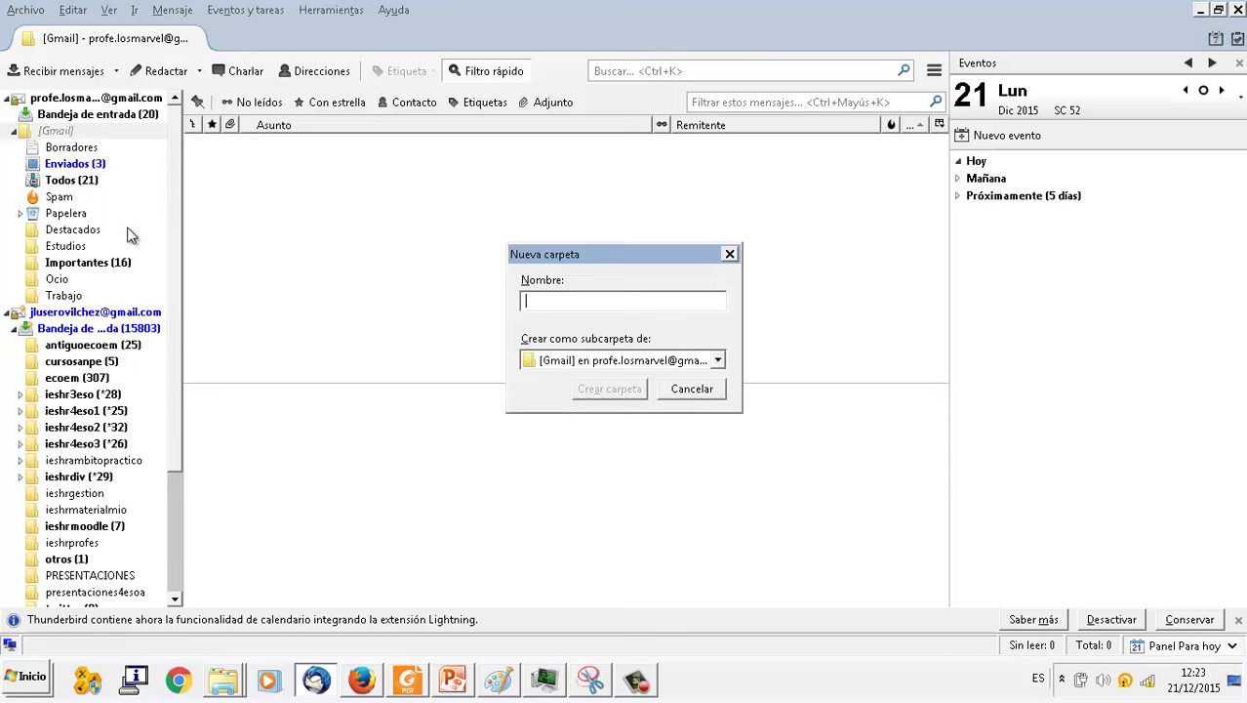
pyautogui.write('Personal')
pyautogui.press('Return')
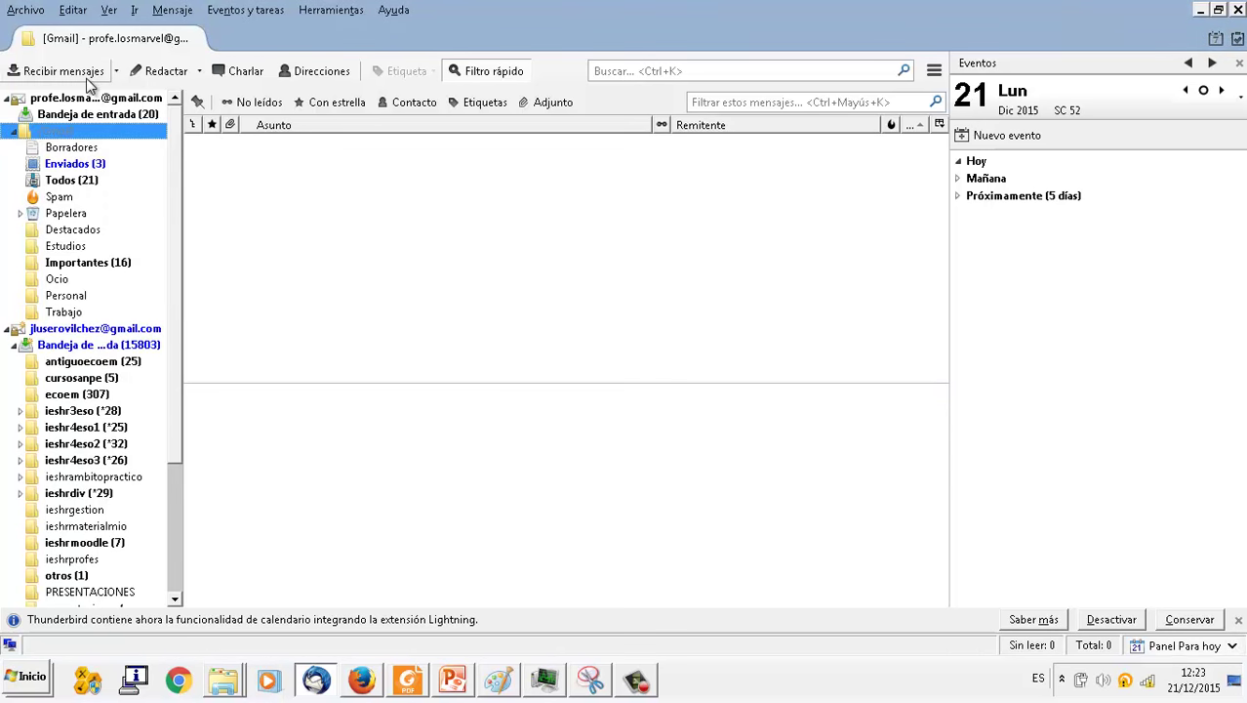
# - Start a new message and choose the first Gmail account's own suggested contact as the recipient
pyautogui.click(161, 71)
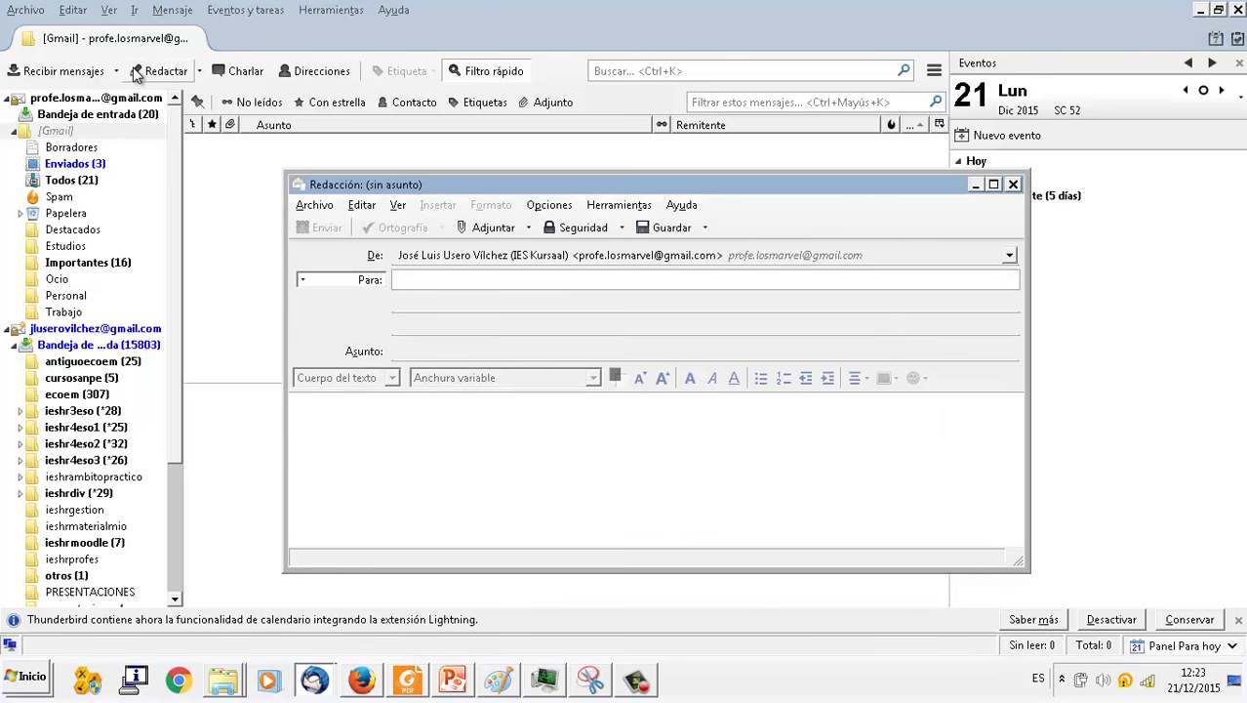
pyautogui.write('profe')
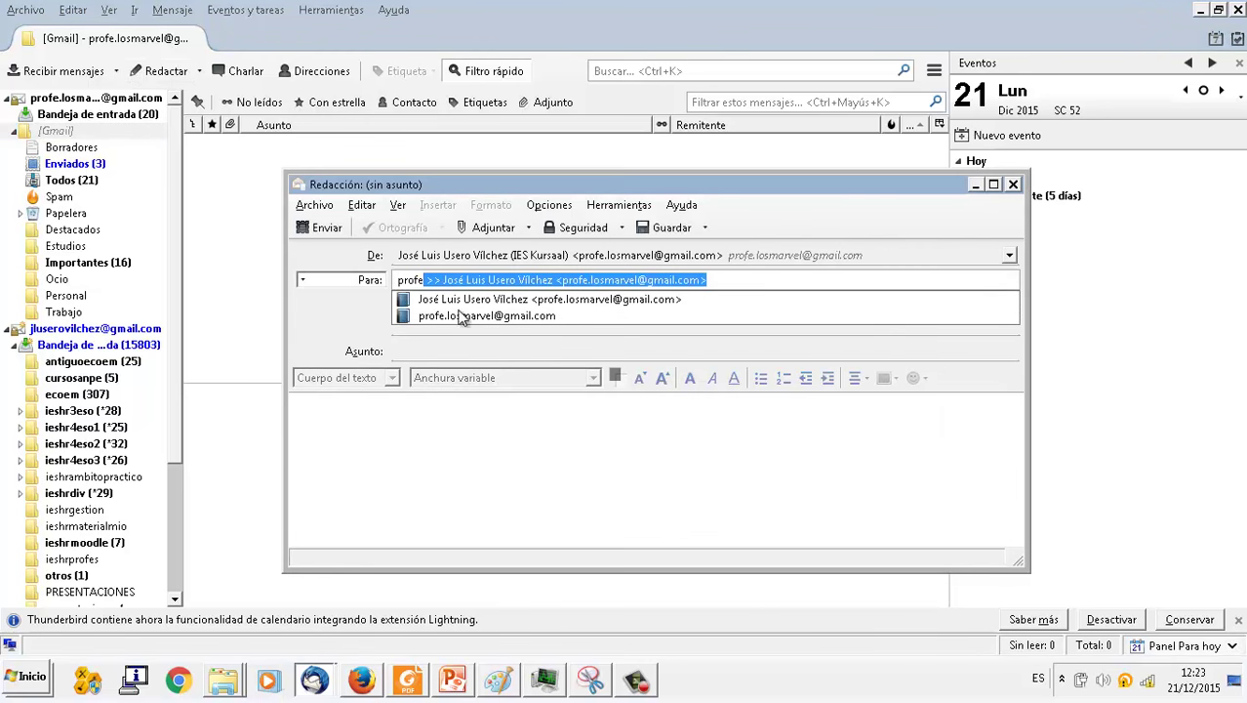
pyautogui.click(484, 293)
# - Send the message with the subject "Te quiero mucho" and the text "Te mando un beso", and check the first account's inbox
pyautogui.click(436, 348)
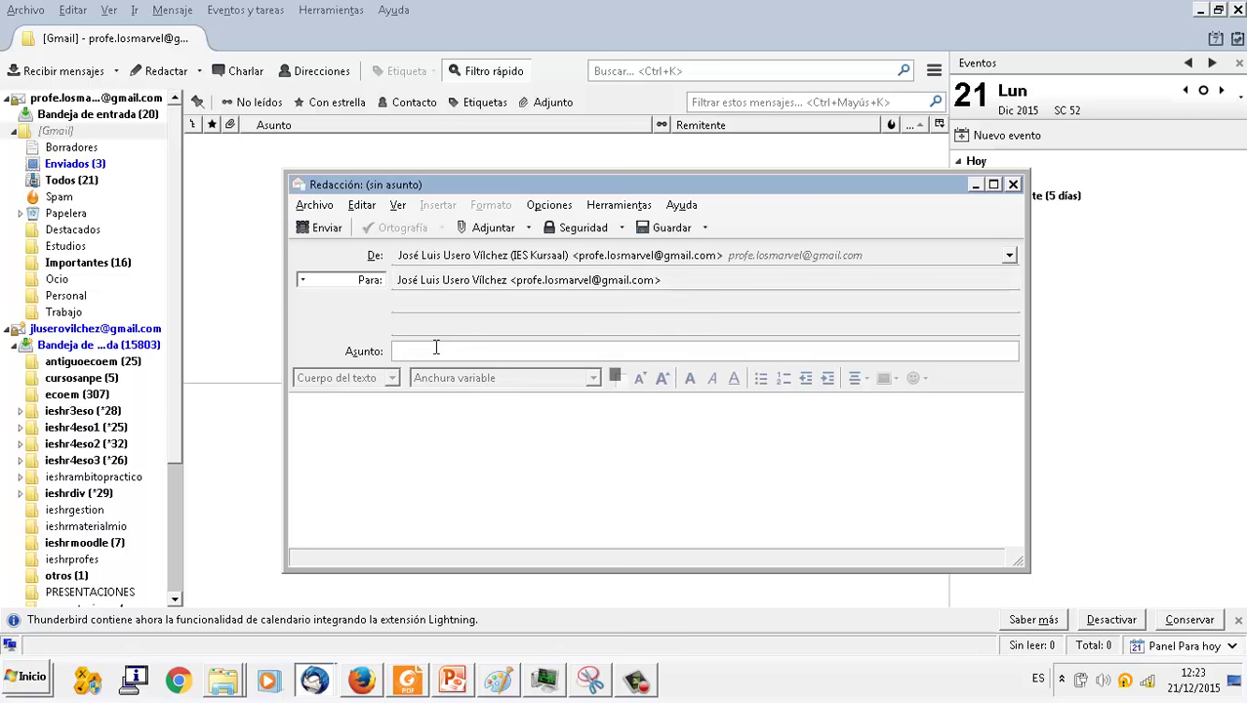
pyautogui.write('Te quiero mucho')
pyautogui.press('Tab')
pyautogui.write('Te mando ')
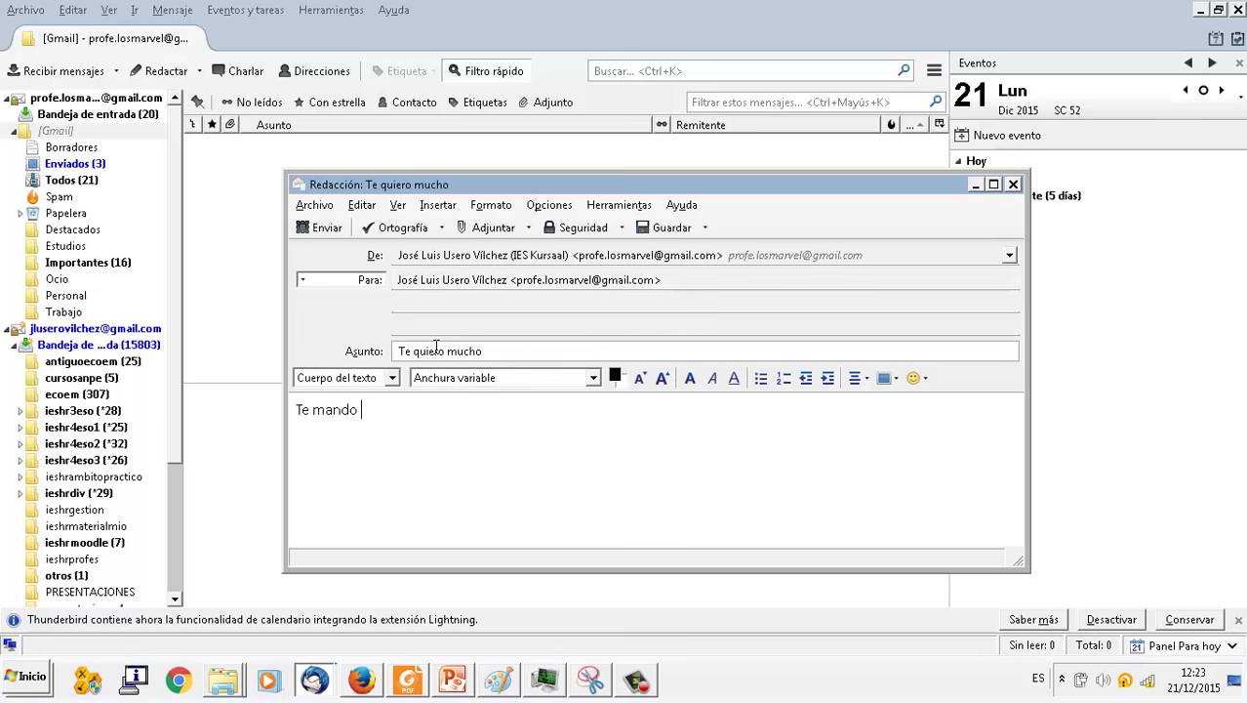
pyautogui.write('un beso')
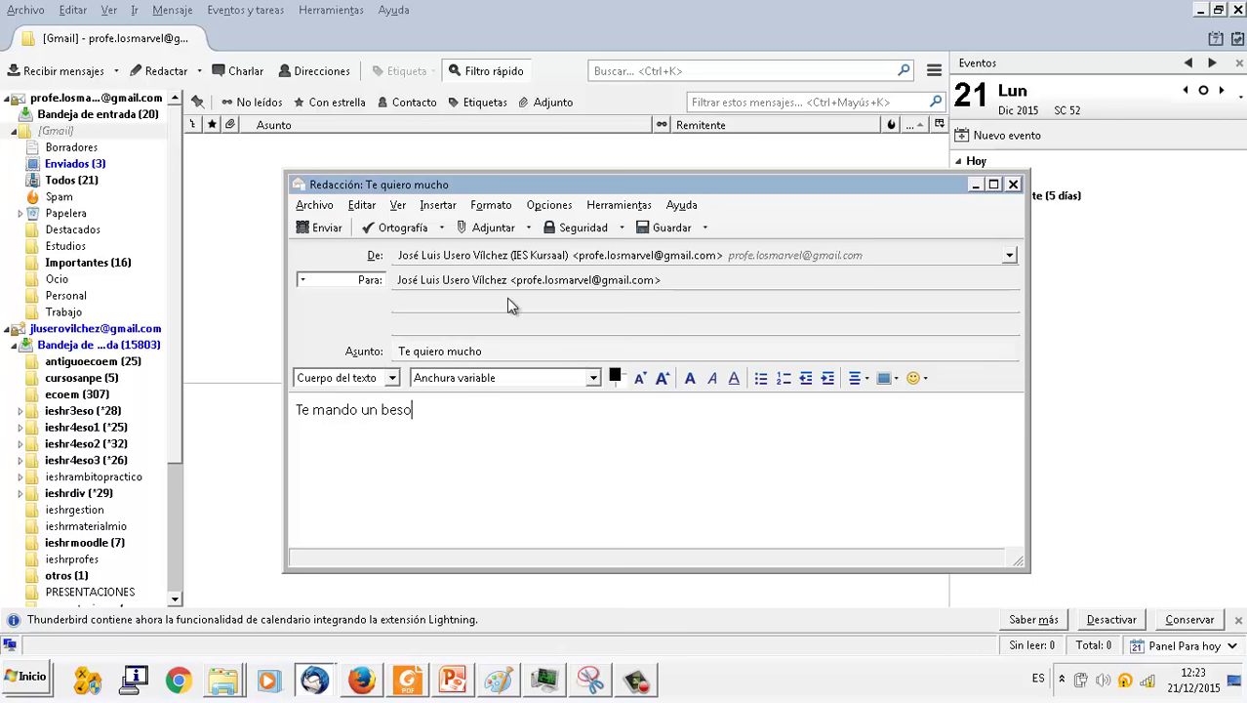
pyautogui.click(333, 233)
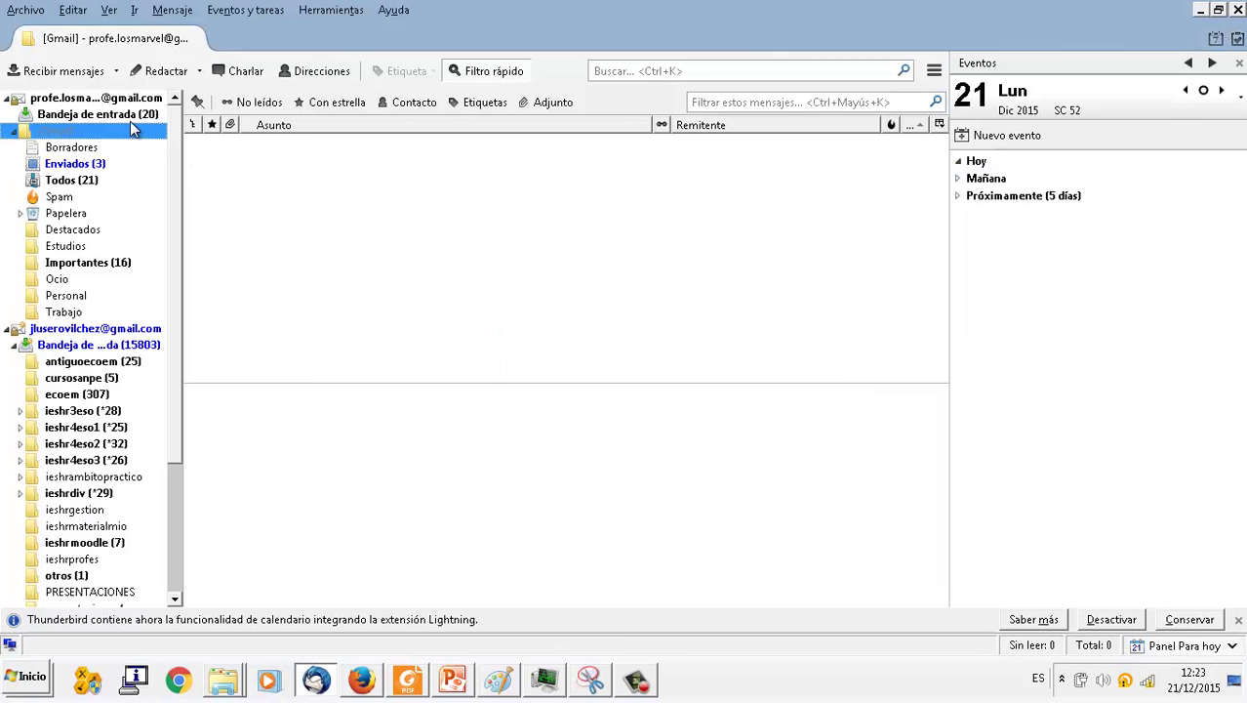
pyautogui.click(98, 114)
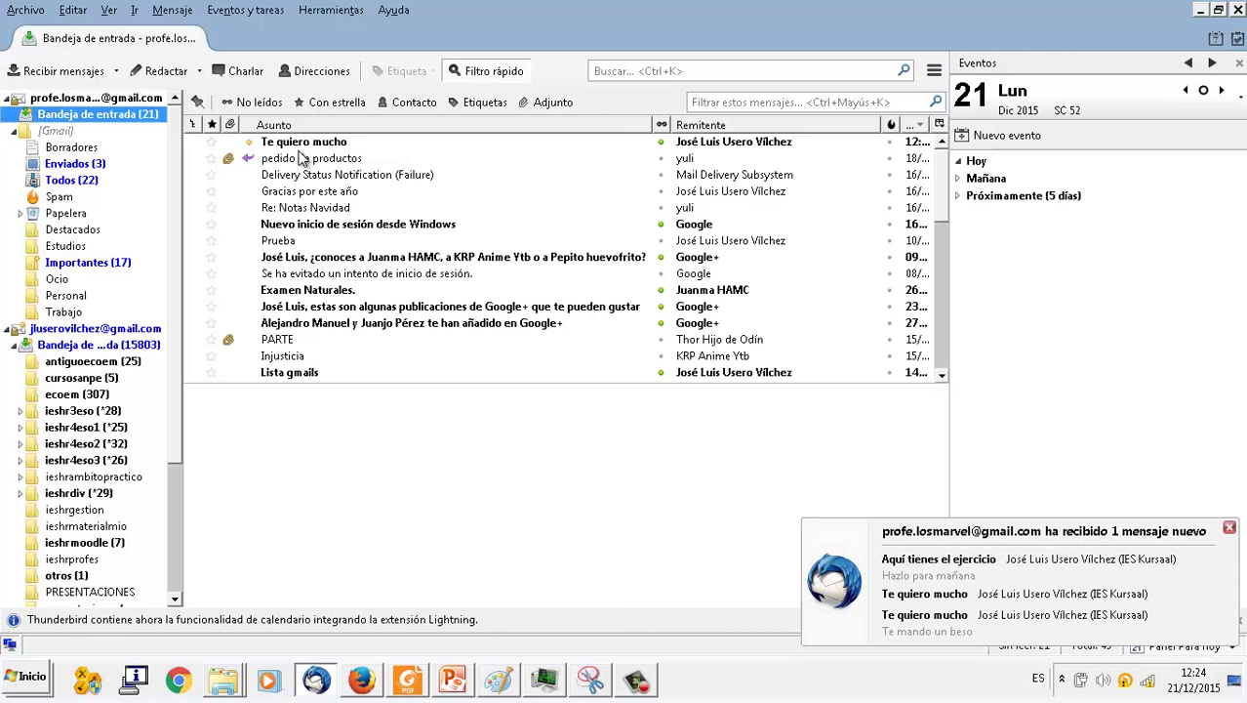
# - Compose a message to the first Gmail account's own address with subject "Aquí te mando el ejercicio" and text "Haz el ejercicio para mañana"
pyautogui.click(163, 71)
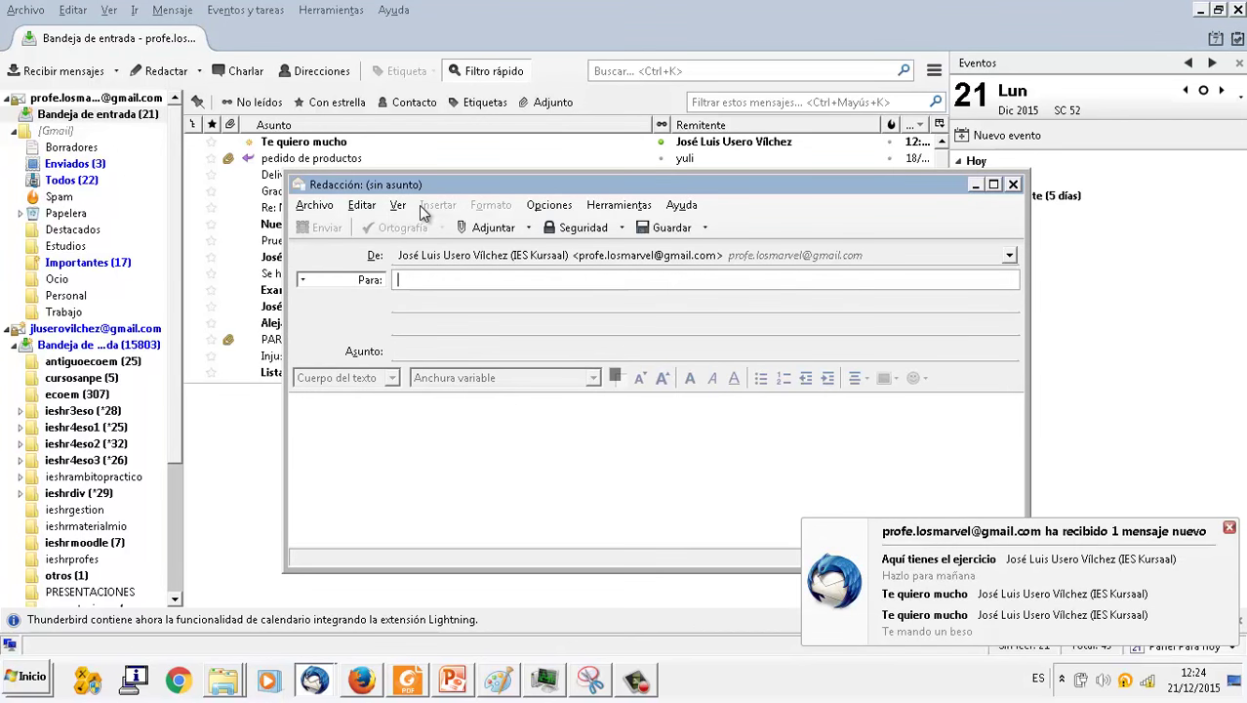
pyautogui.write('profe')
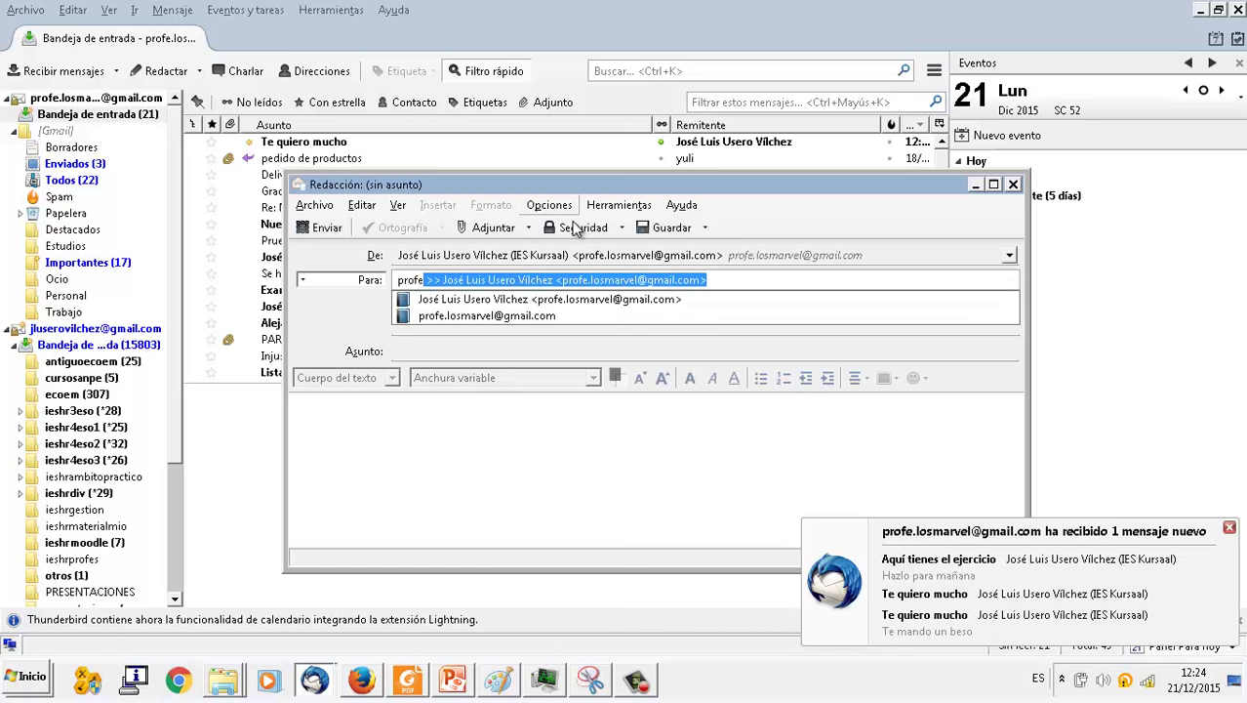
pyautogui.click(507, 317)
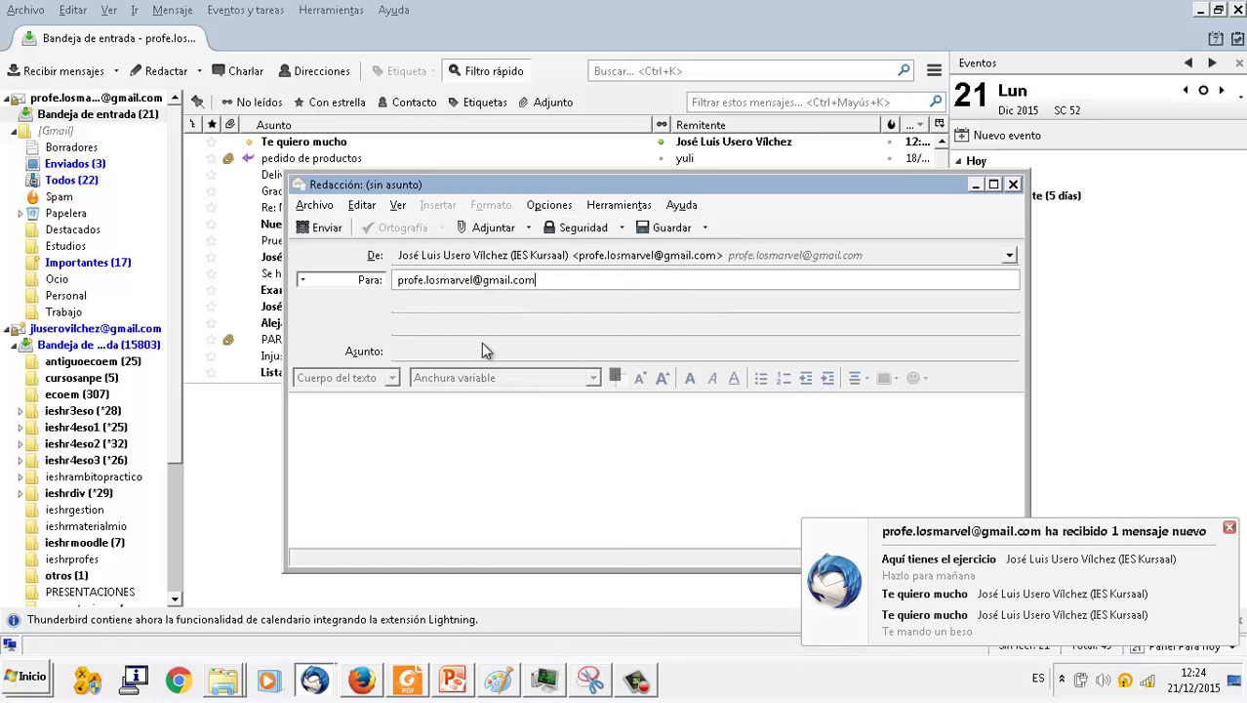
pyautogui.click(476, 347)
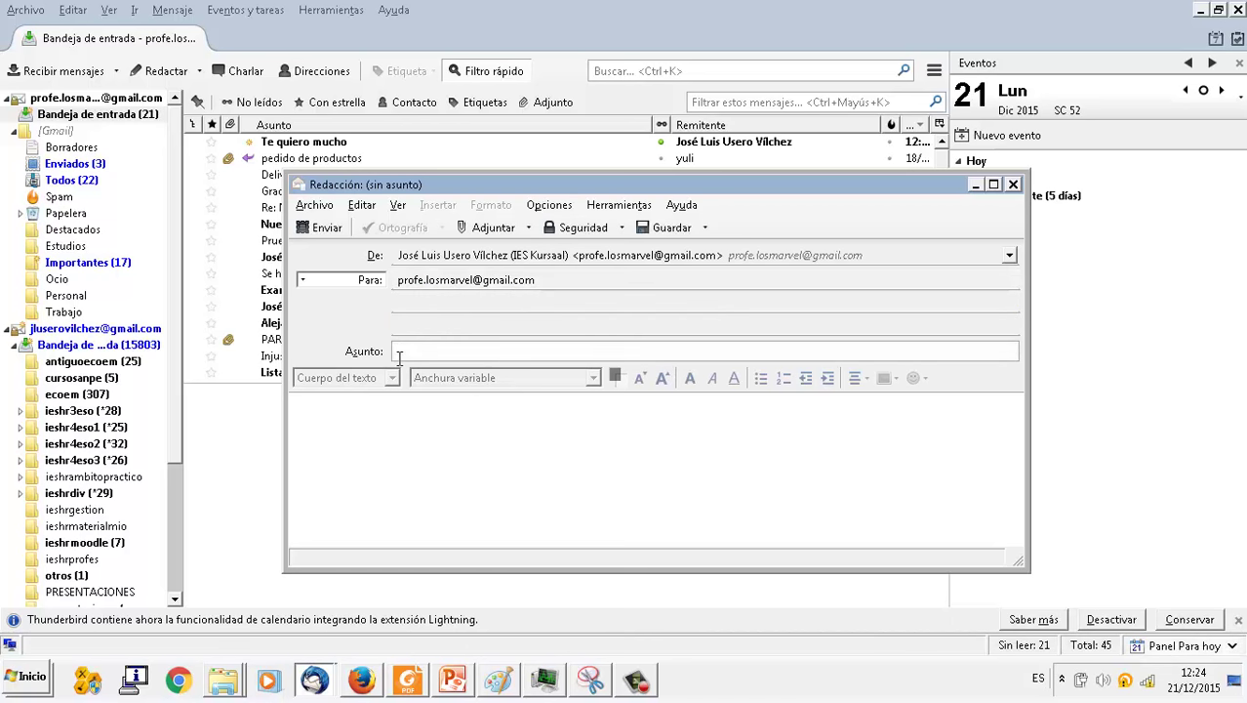
pyautogui.write('Aquí te mando el ejercic')
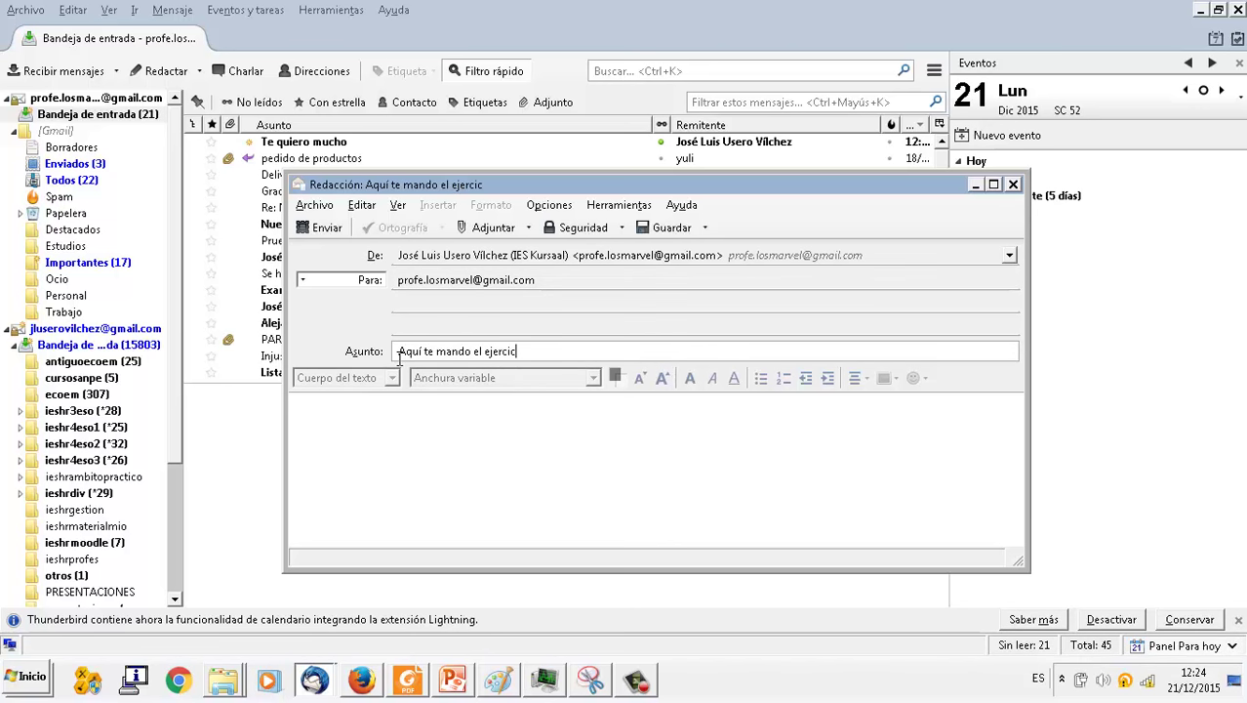
pyautogui.write('io')
pyautogui.press('Tab')
pyautogui.write('Haz e ')
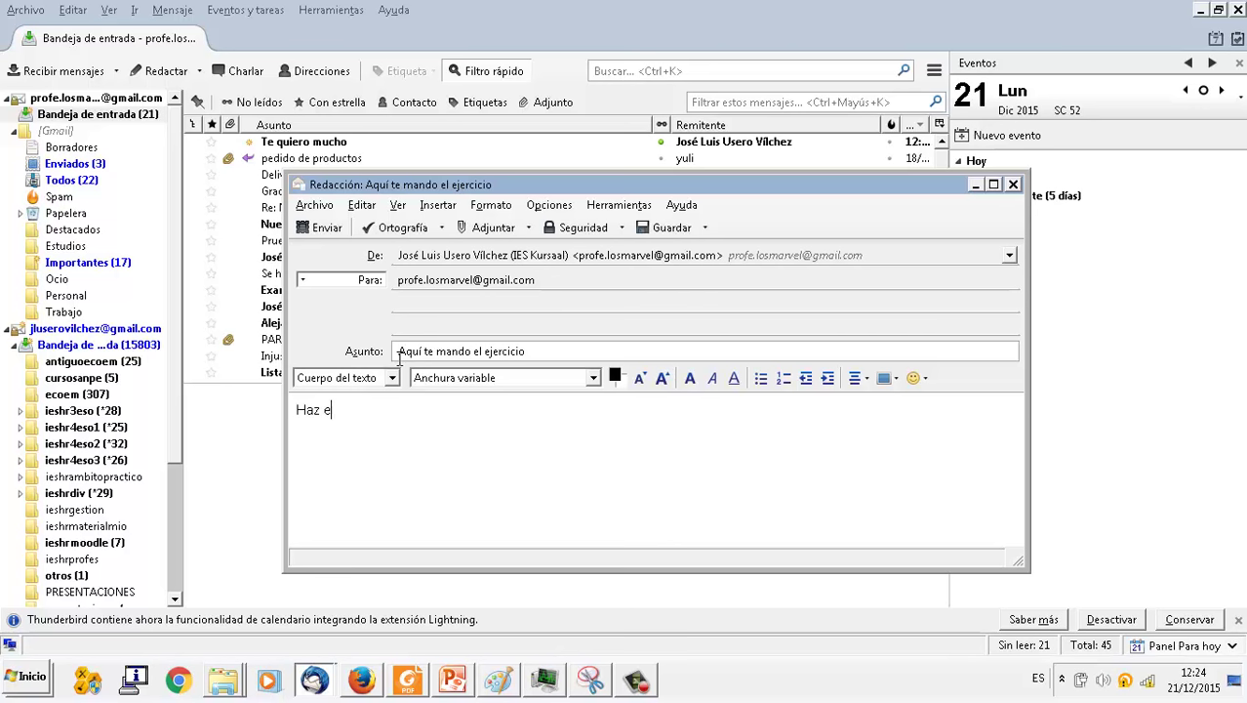
pyautogui.write('l ejercicio para mañana')
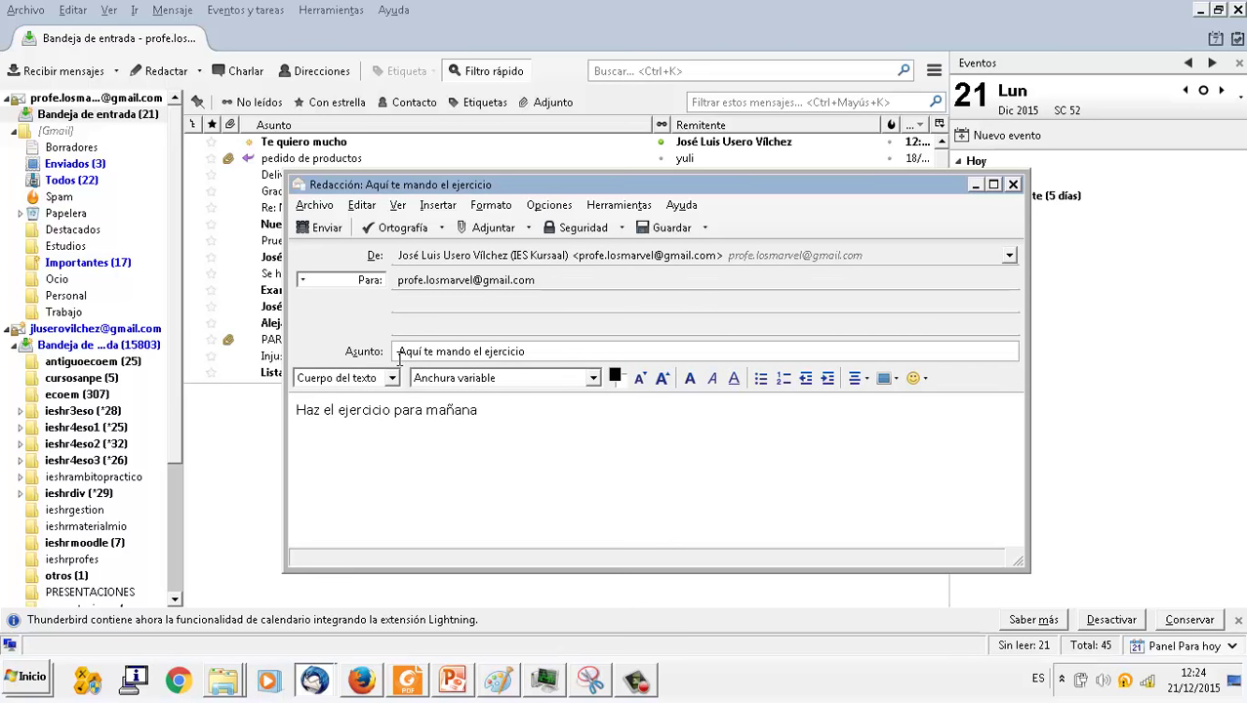
# - Attach practica0402-protocolotcpip-direccionesip.pptx from the KURSAAL/redes folder on drive D and send the message
pyautogui.click(498, 230)
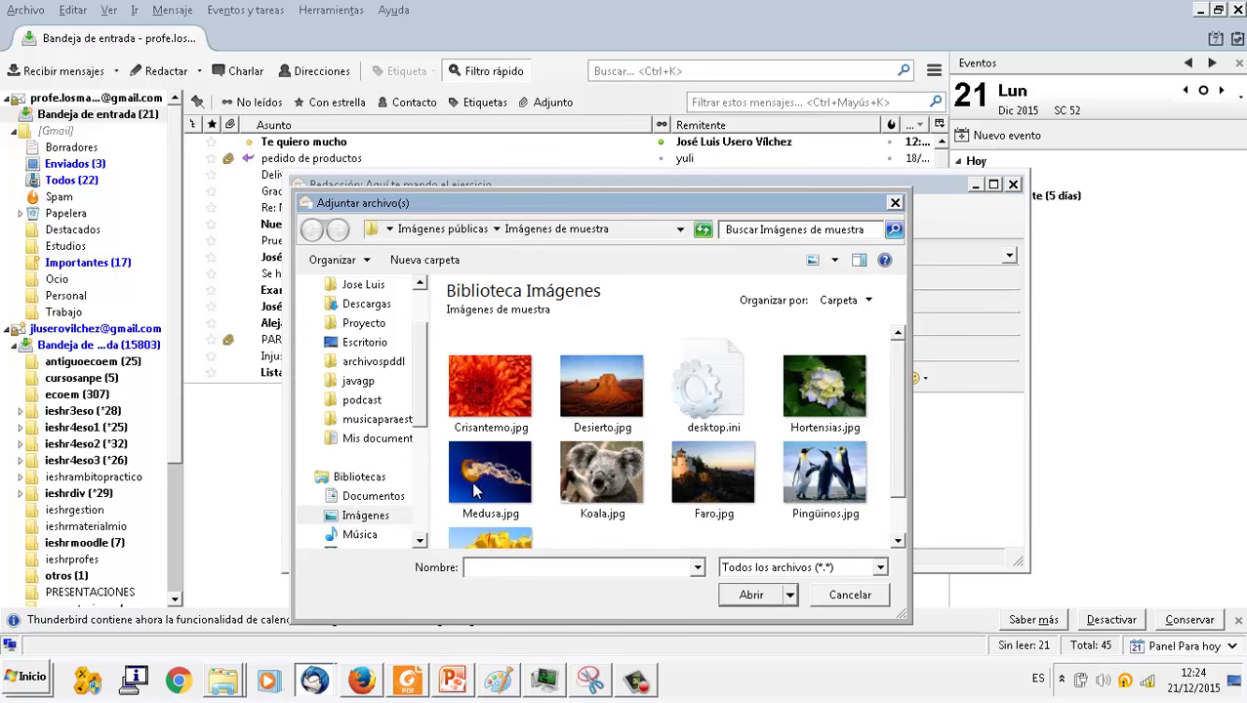
pyautogui.scroll(-4, 366, 440)
pyautogui.click(356, 438)
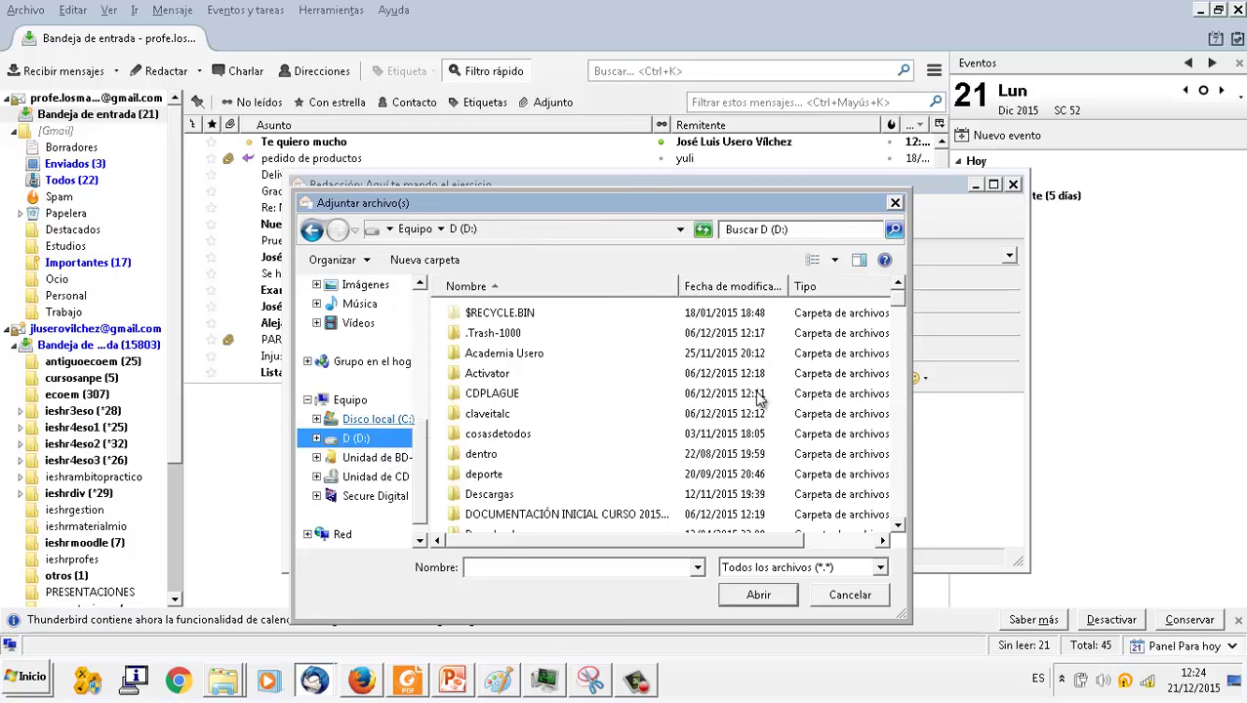
pyautogui.click(898, 405)
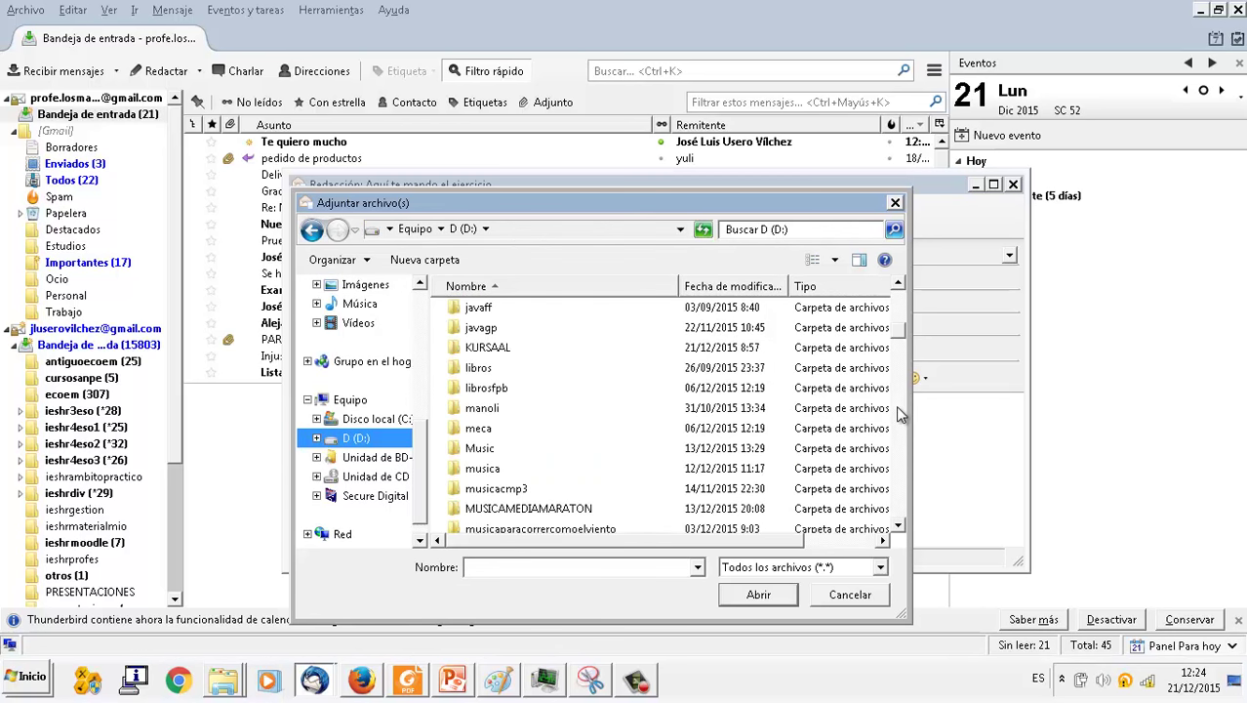
pyautogui.doubleClick(551, 351)
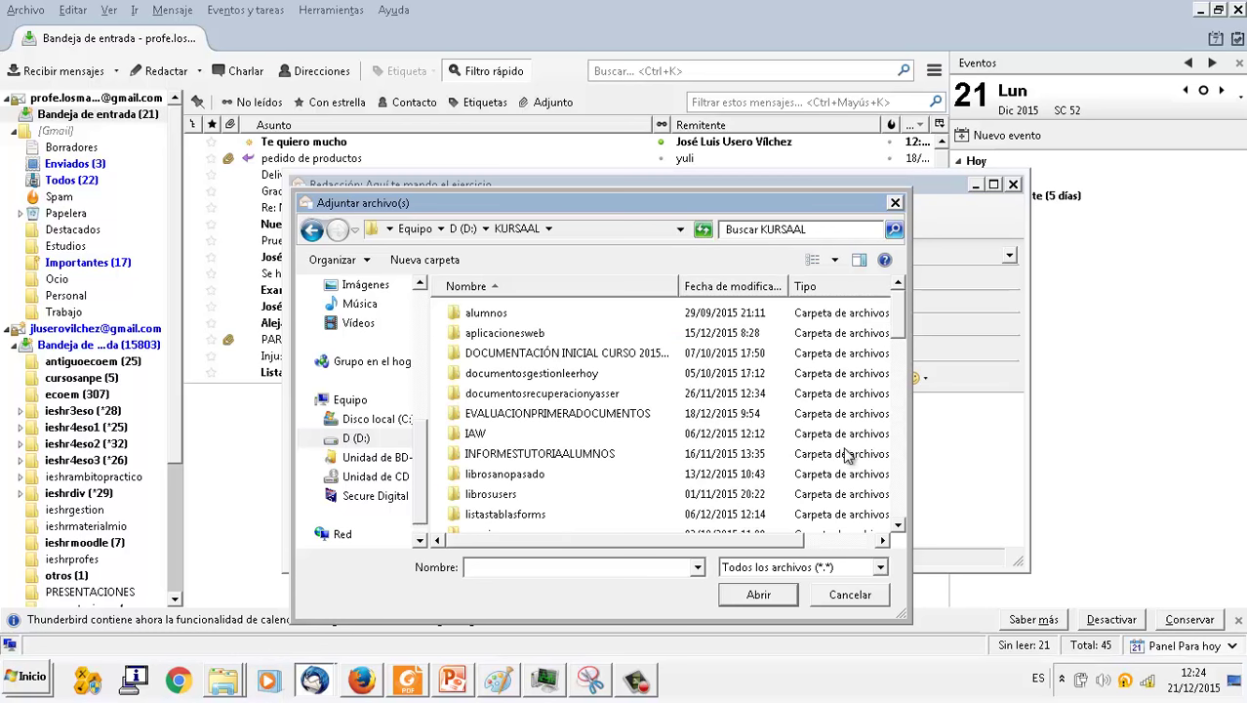
pyautogui.click(902, 471)
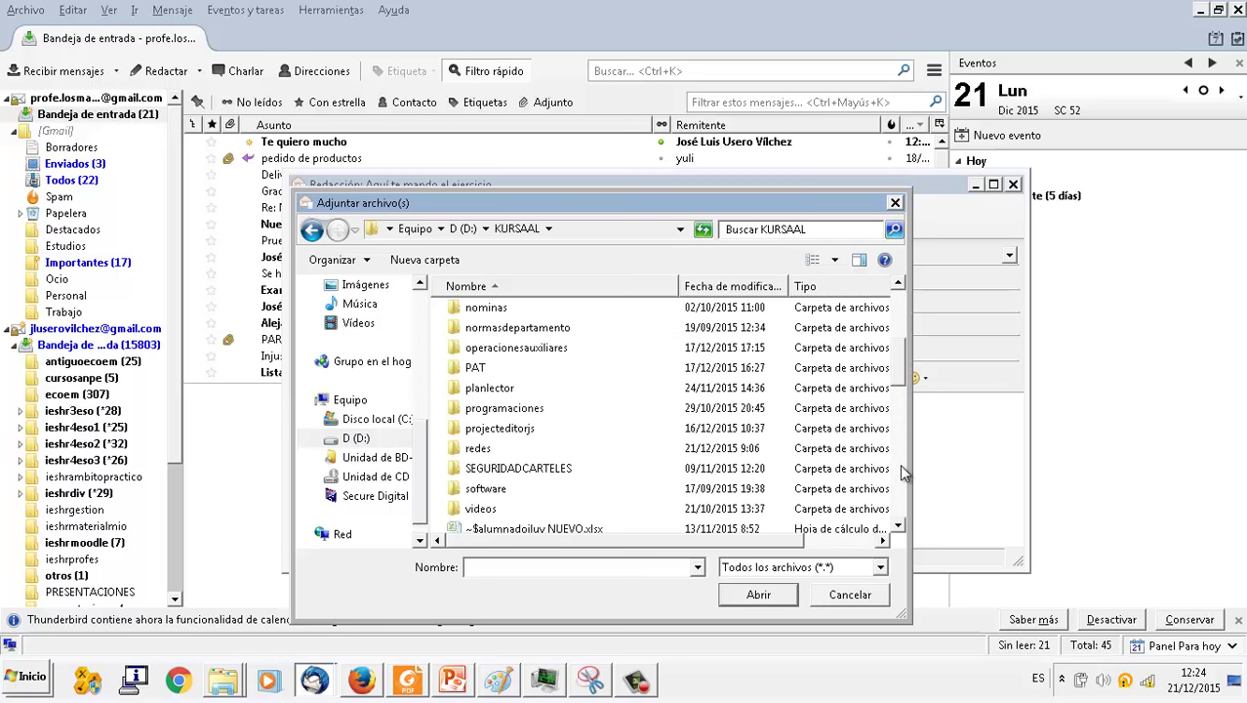
pyautogui.doubleClick(742, 451)
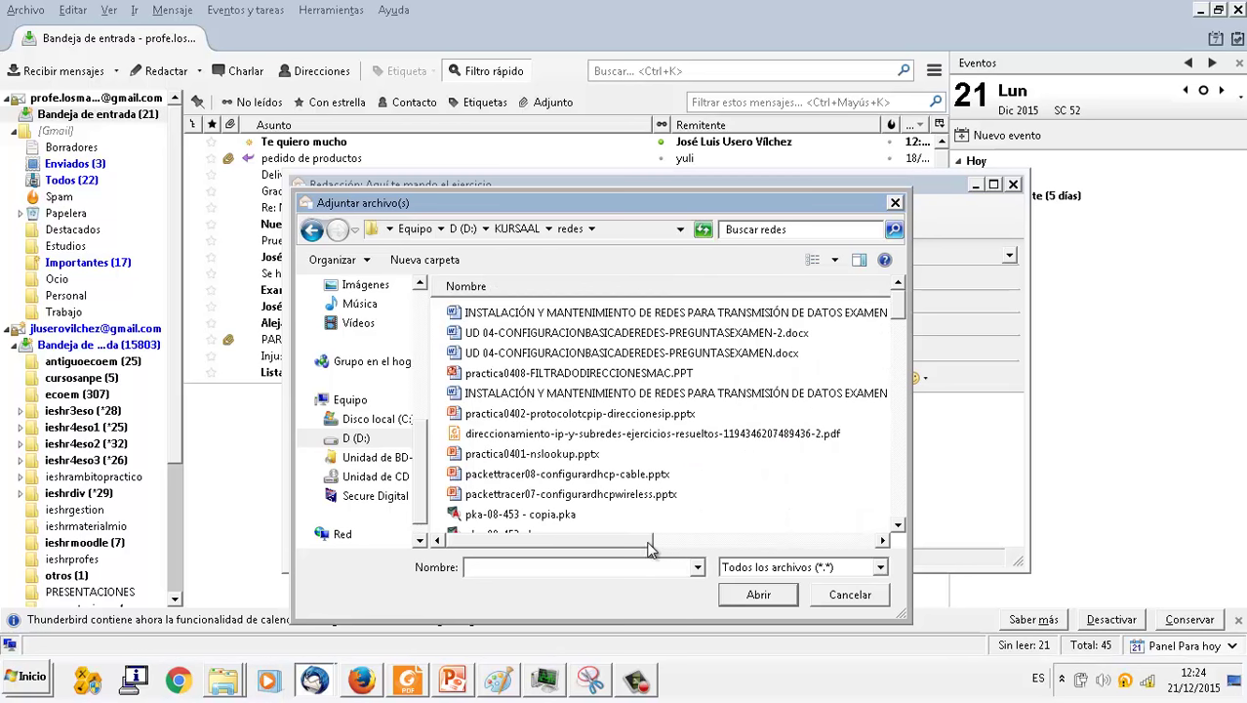
pyautogui.moveTo(648, 541); pyautogui.dragTo(644, 576)
pyautogui.moveTo(633, 558); pyautogui.dragTo(542, 571)
pyautogui.doubleClick(556, 417)
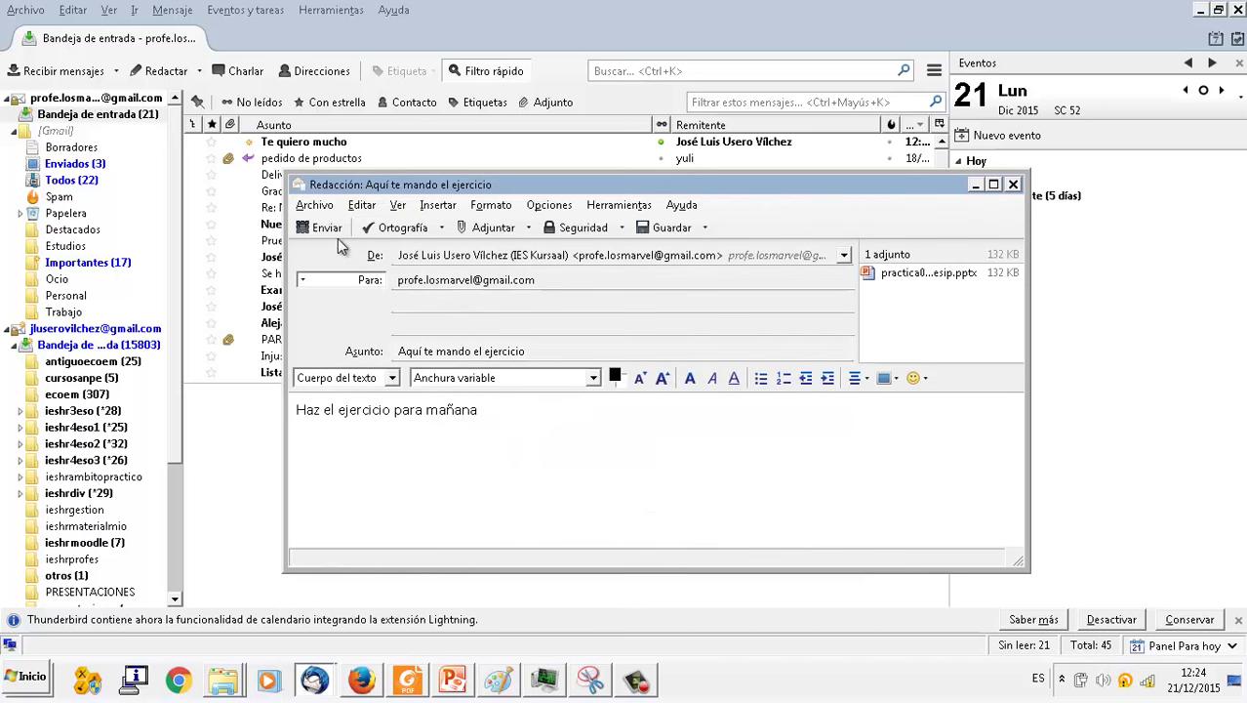
pyautogui.click(326, 229)
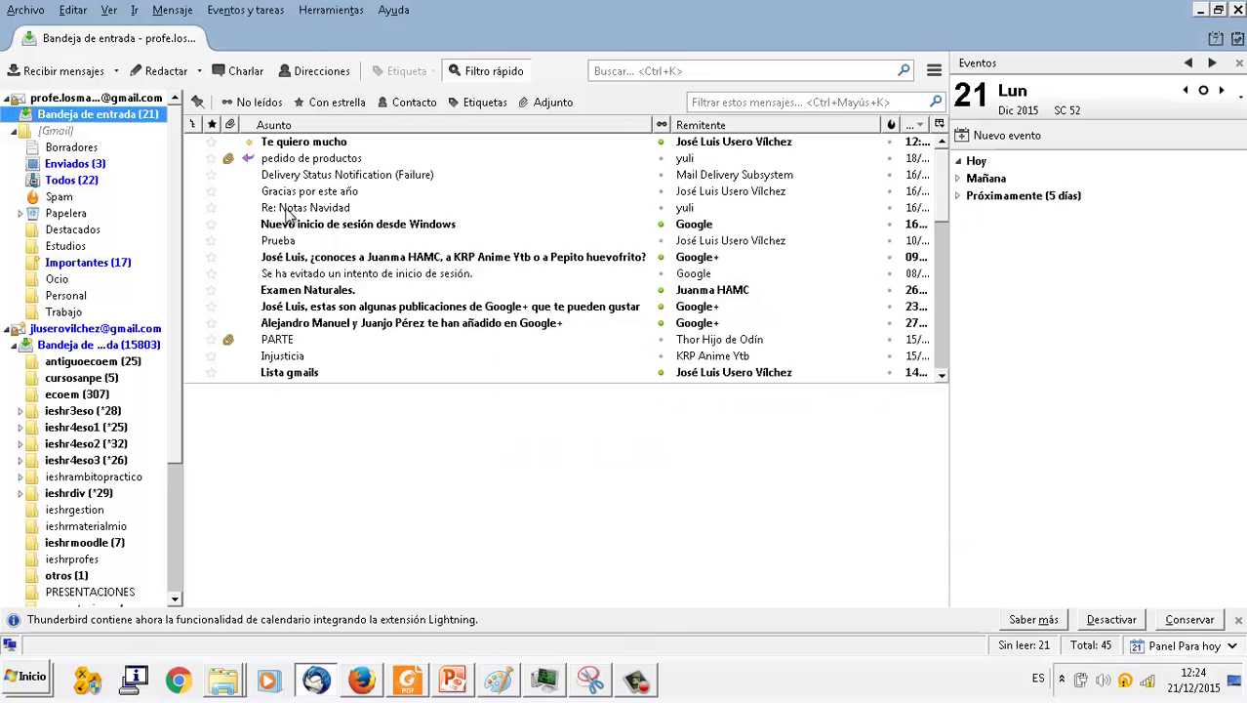
# - Start a new message to the first Gmail account's own address with the subject "Adjunto pedido polvorones"
pyautogui.click(156, 71)
pyautogui.write('profe')
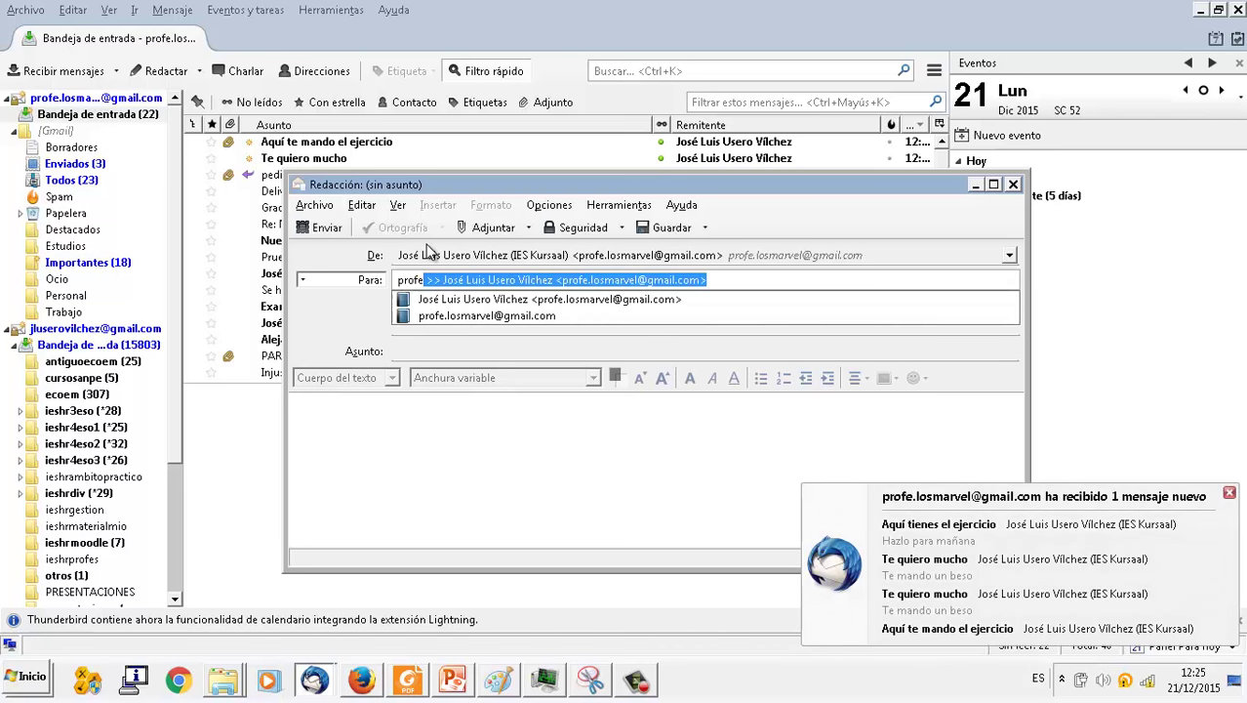
pyautogui.click(497, 329)
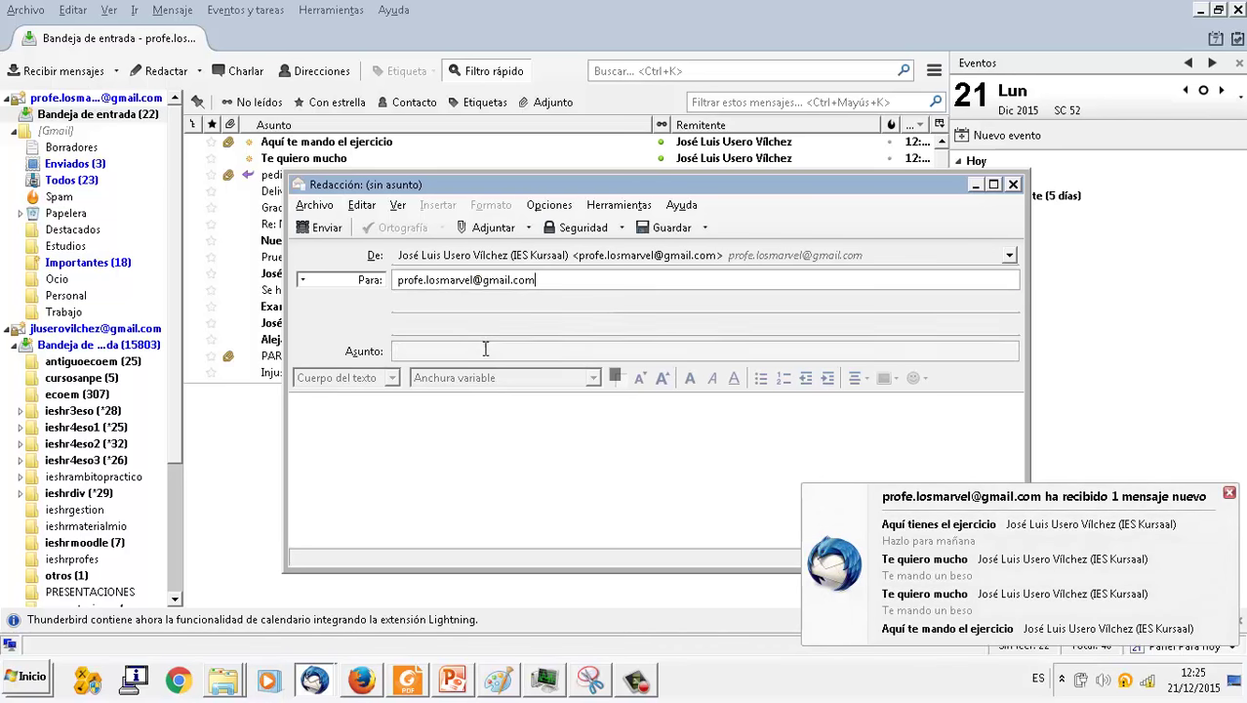
pyautogui.click(487, 347)
pyautogui.write('A')
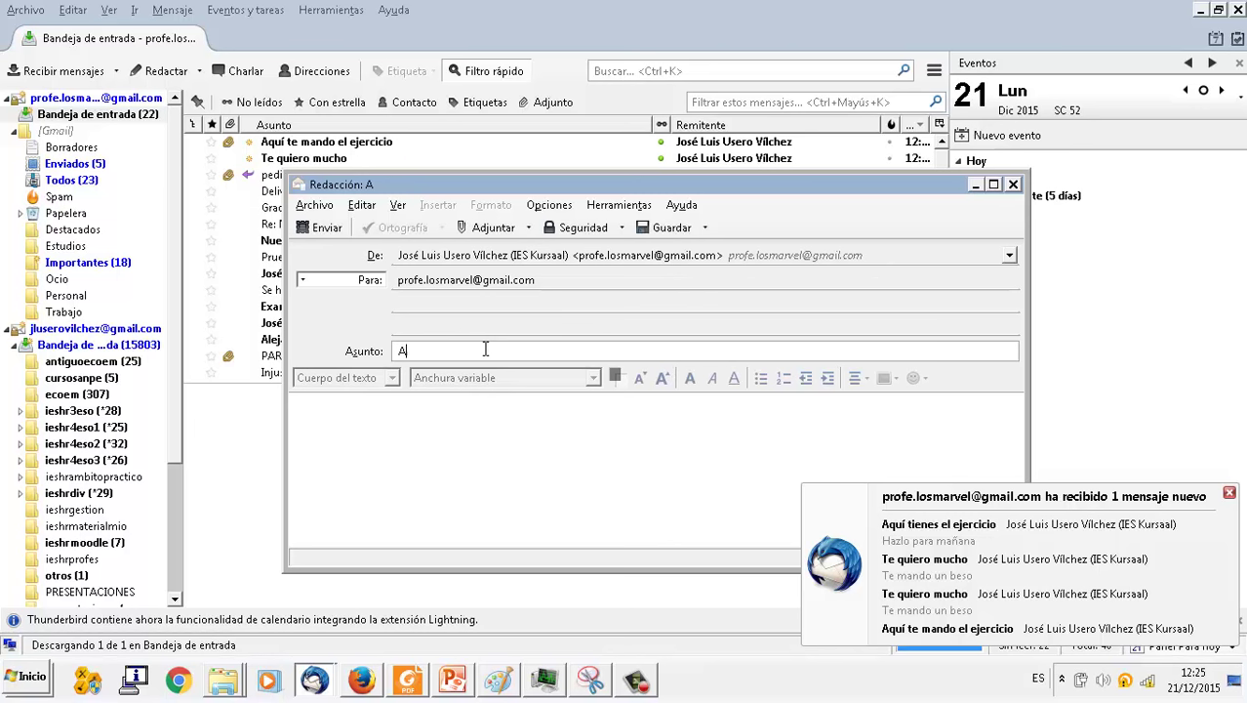
pyautogui.write('djunto pedid')
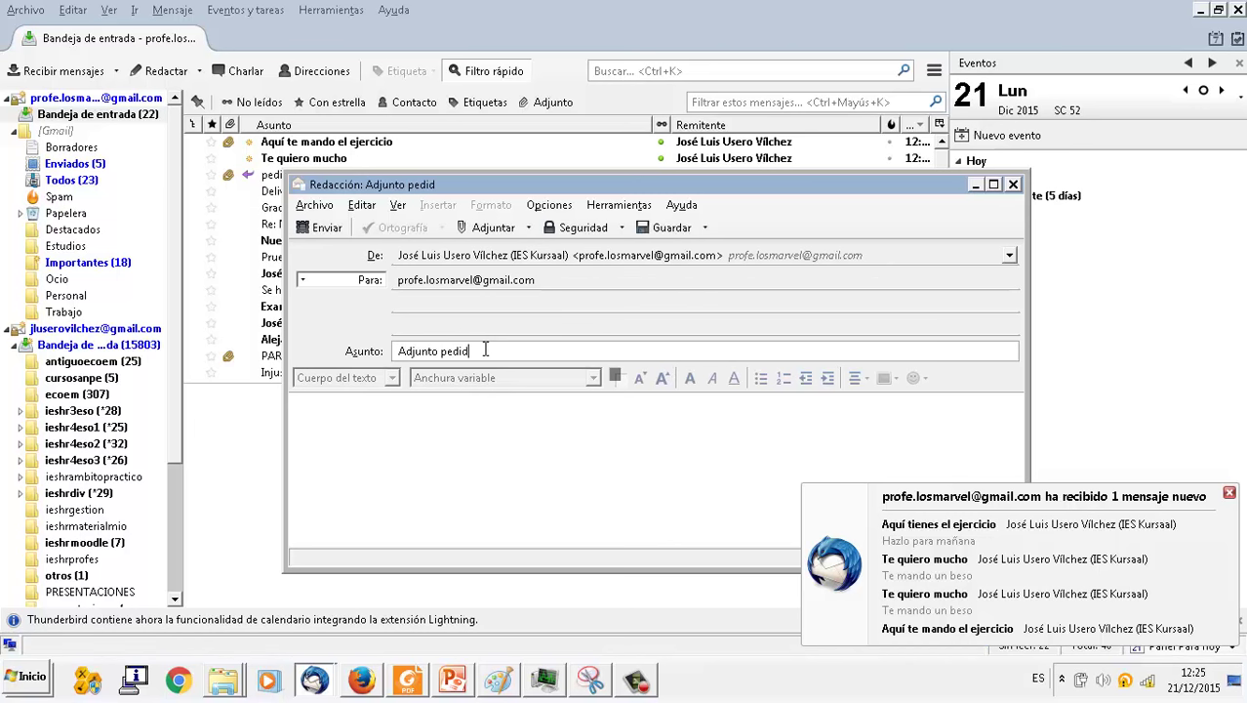
pyautogui.write('o polvorones')
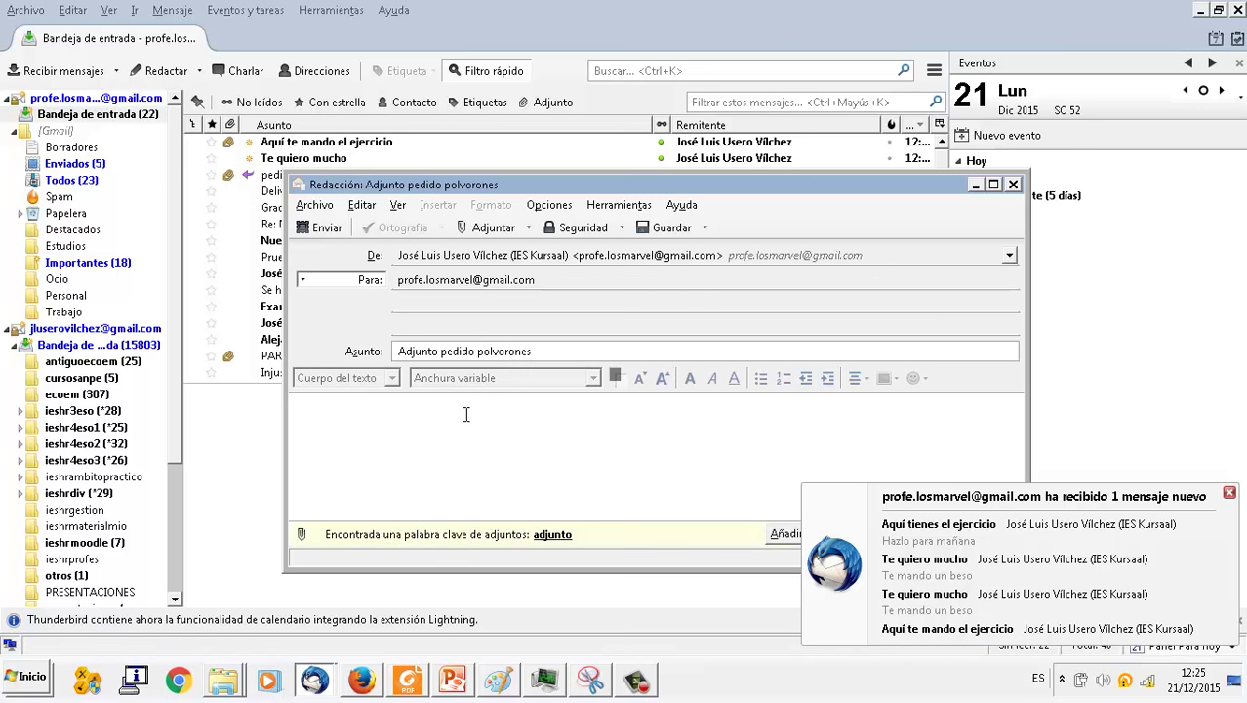
# - Write the message text "Espero sea servido a la mayor brevedad posible." followed by "Gracias." on a new line
pyautogui.click(466, 414)
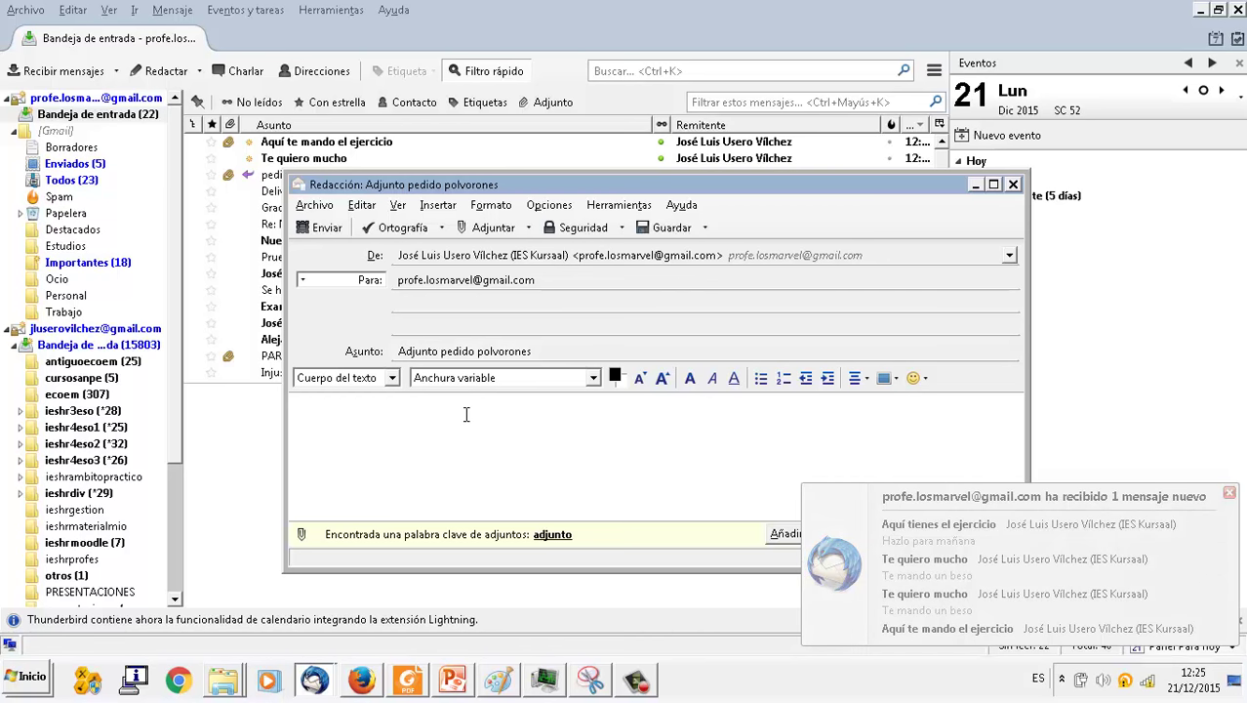
pyautogui.write('Espero ')
pyautogui.write('qs')
pyautogui.press('BackSpace')
pyautogui.press('BackSpace')
pyautogui.write('sea')
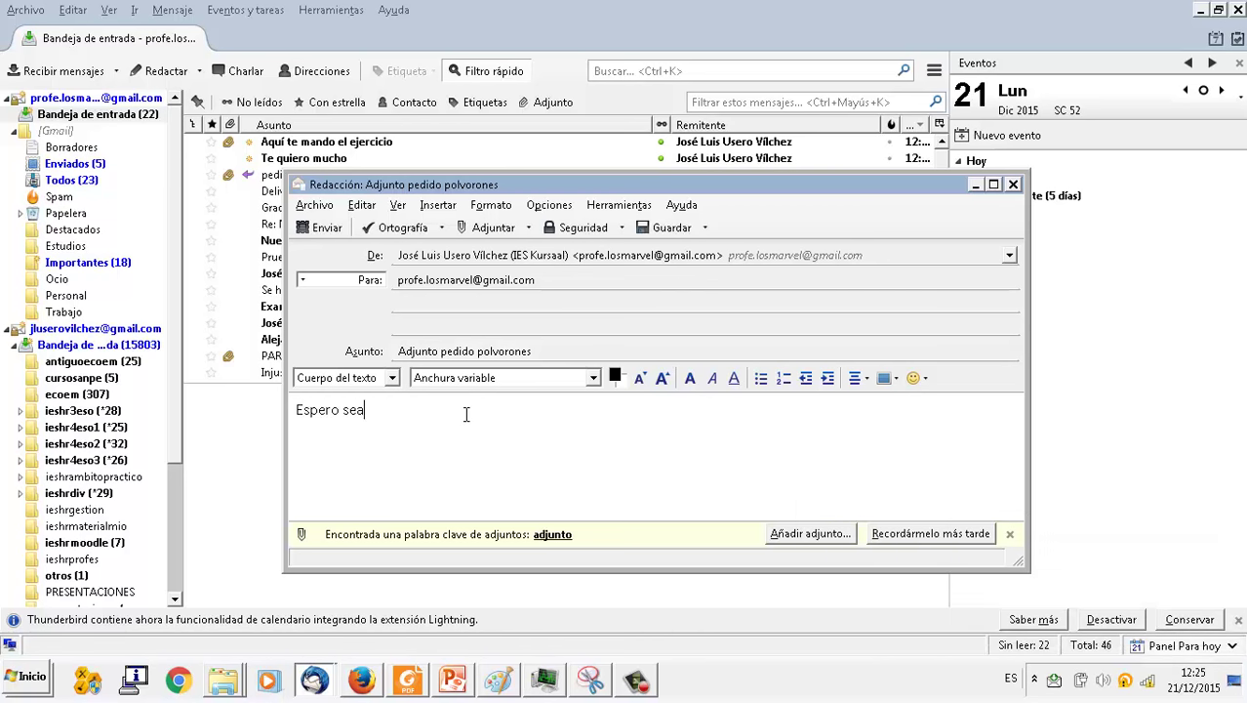
pyautogui.write(' servido a la mayor brevedadp pos')
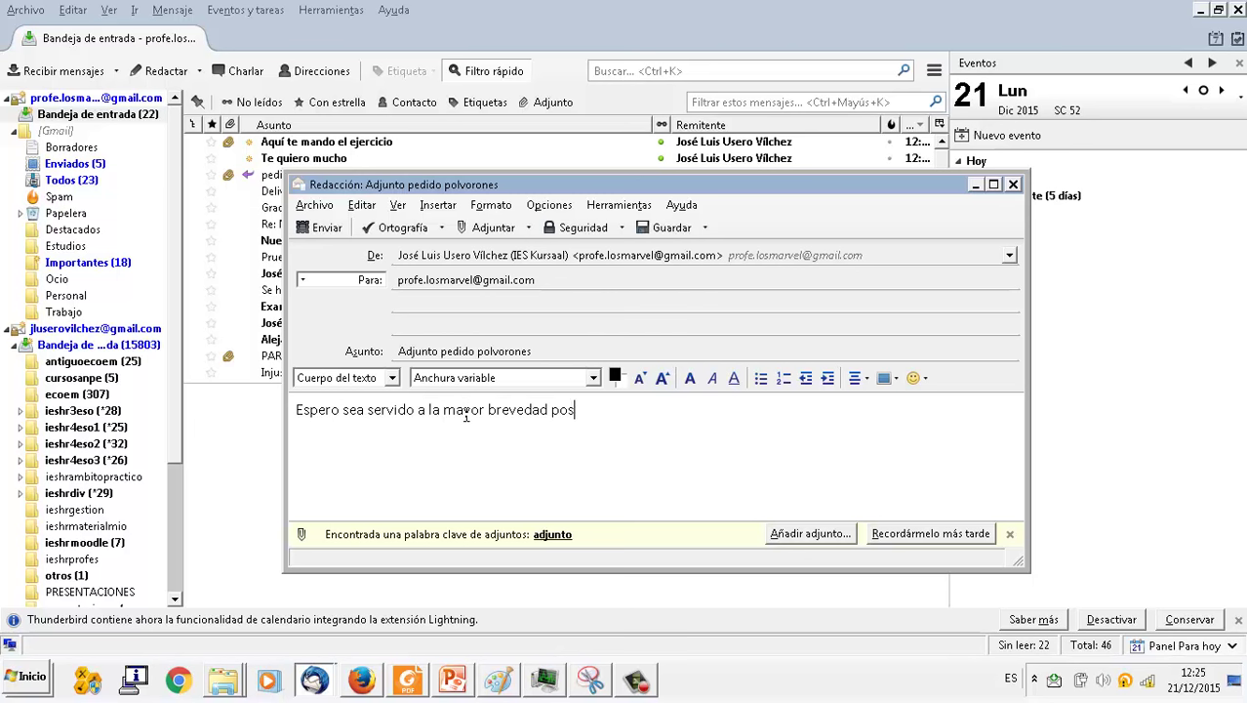
pyautogui.write('ible. Gracias.')
# - Attach practica0401-nslookup.pptx from the redes folder to the polvorones order message and send it
pyautogui.click(798, 535)
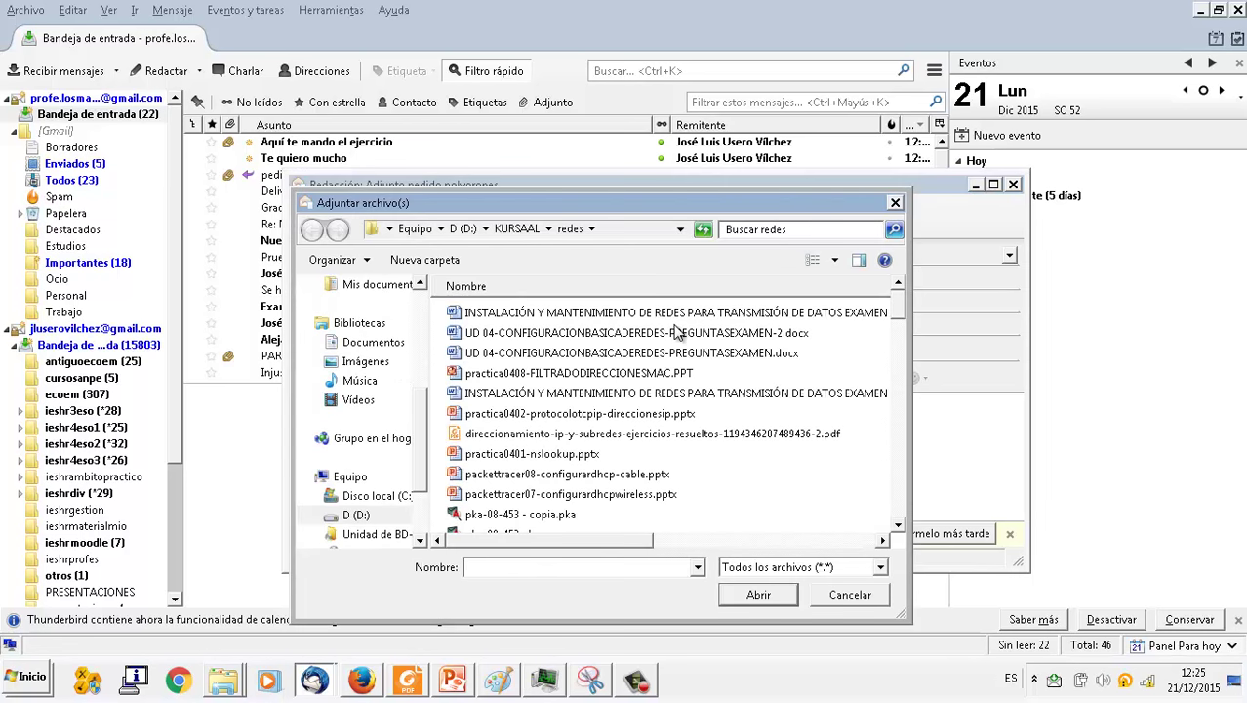
pyautogui.click(590, 456)
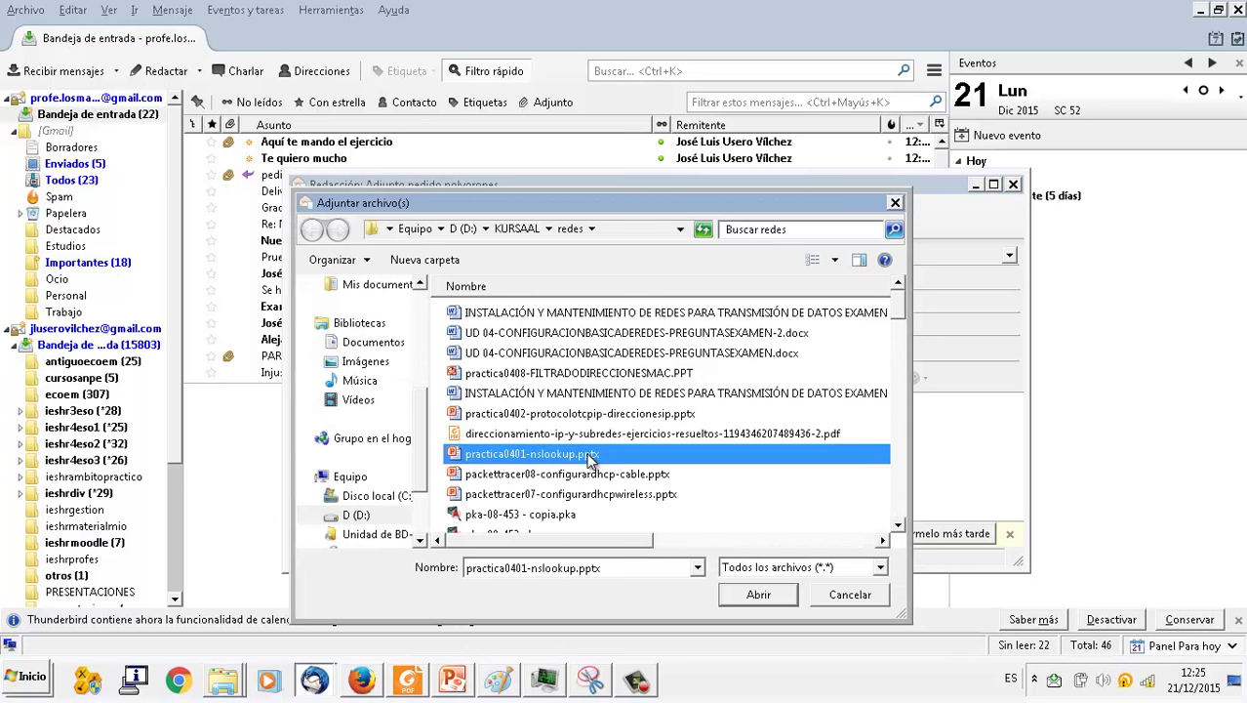
pyautogui.doubleClick(590, 456)
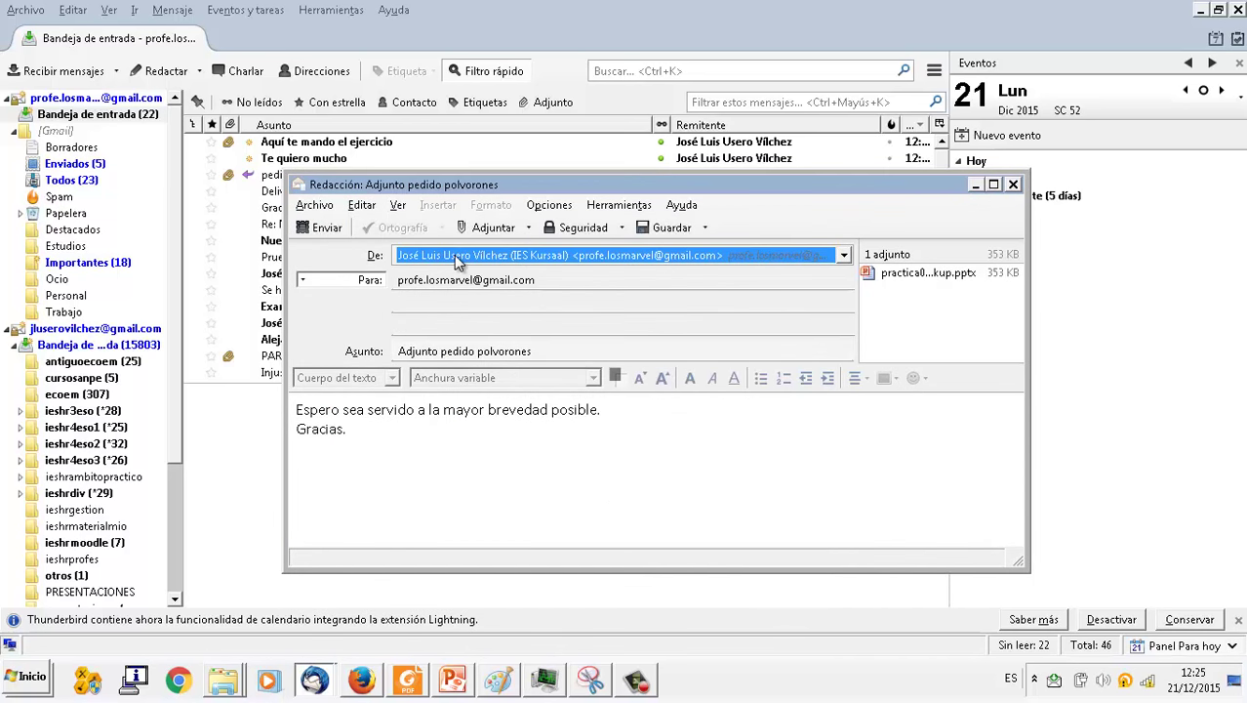
pyautogui.click(326, 229)
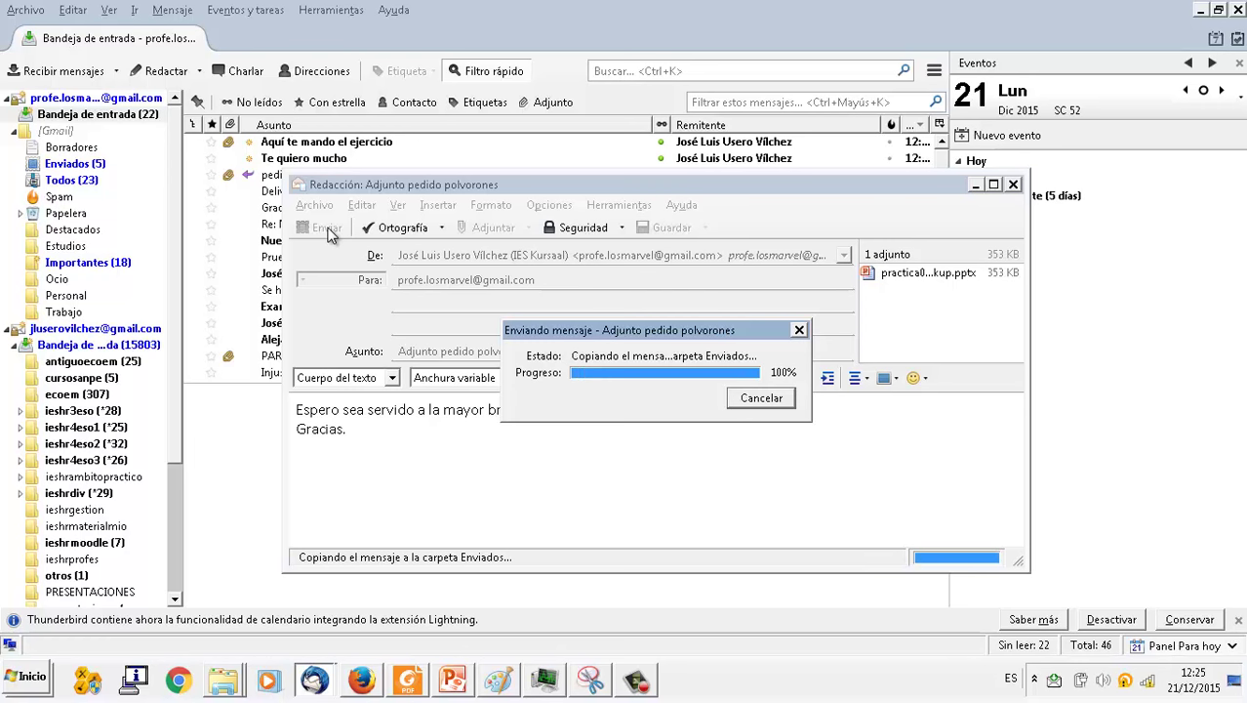
# - Start a new message to the first Gmail account's own address with the subject "Entradas Star Wars"
pyautogui.click(166, 74)
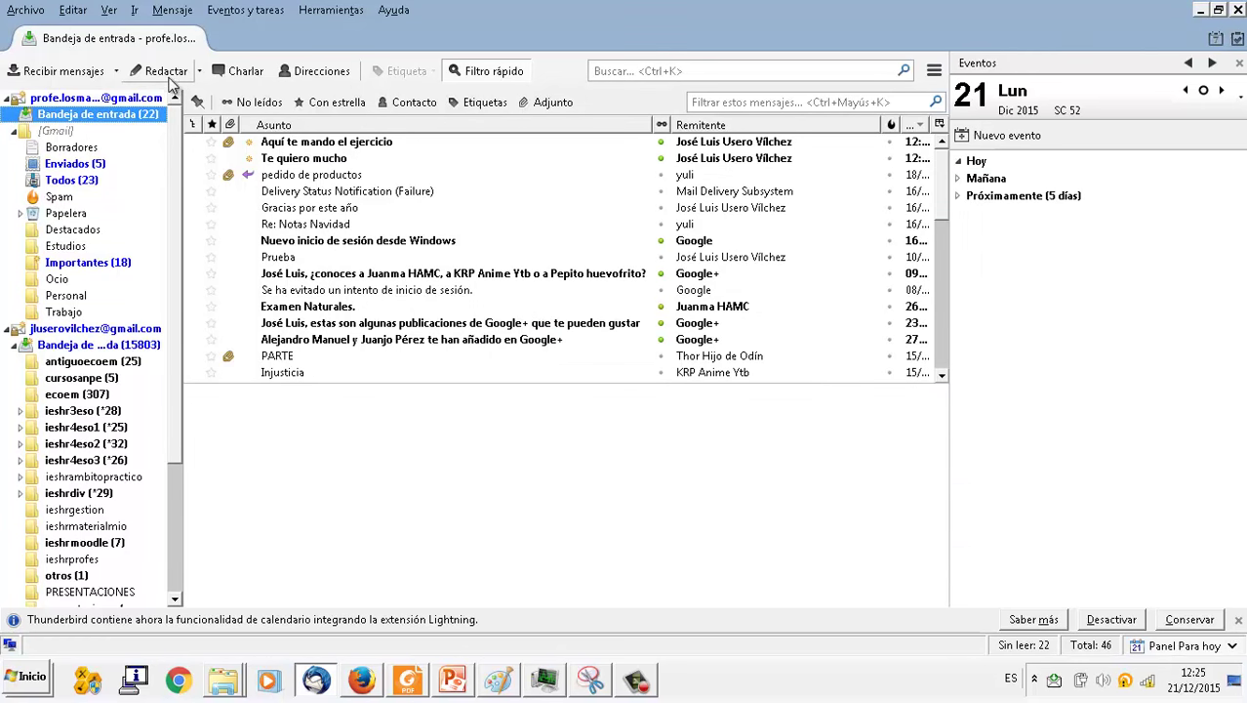
pyautogui.write('profe')
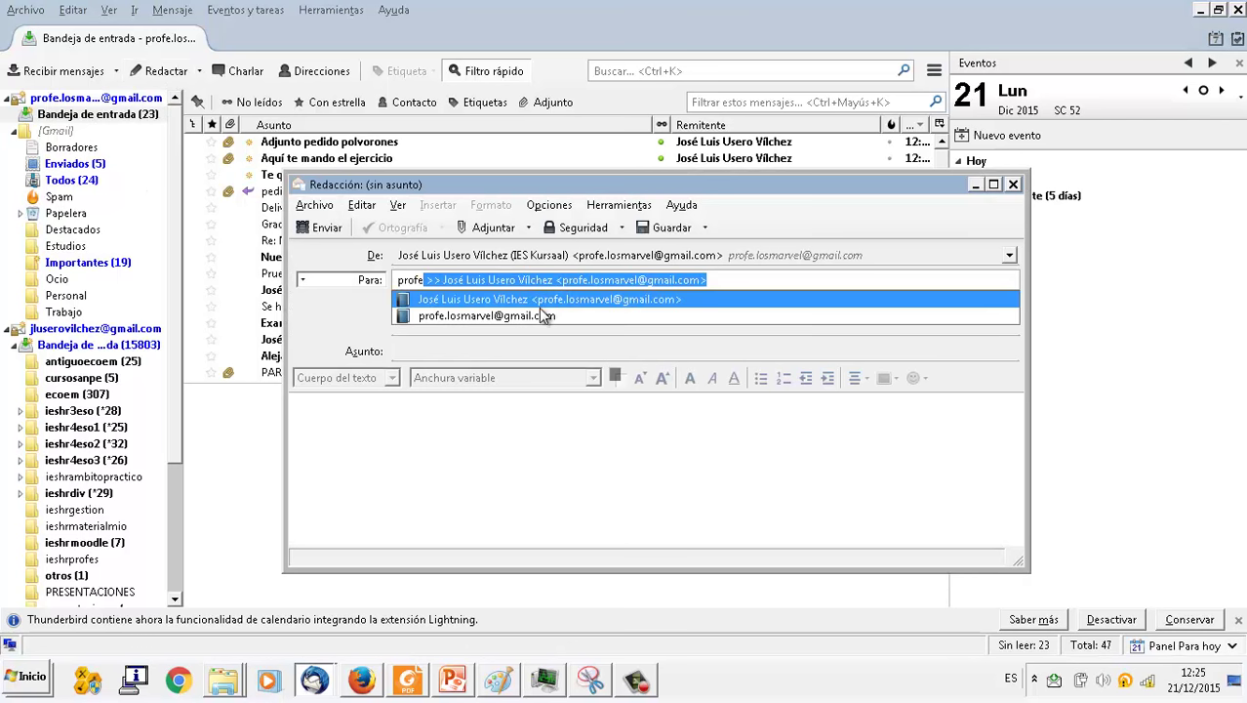
pyautogui.click(539, 308)
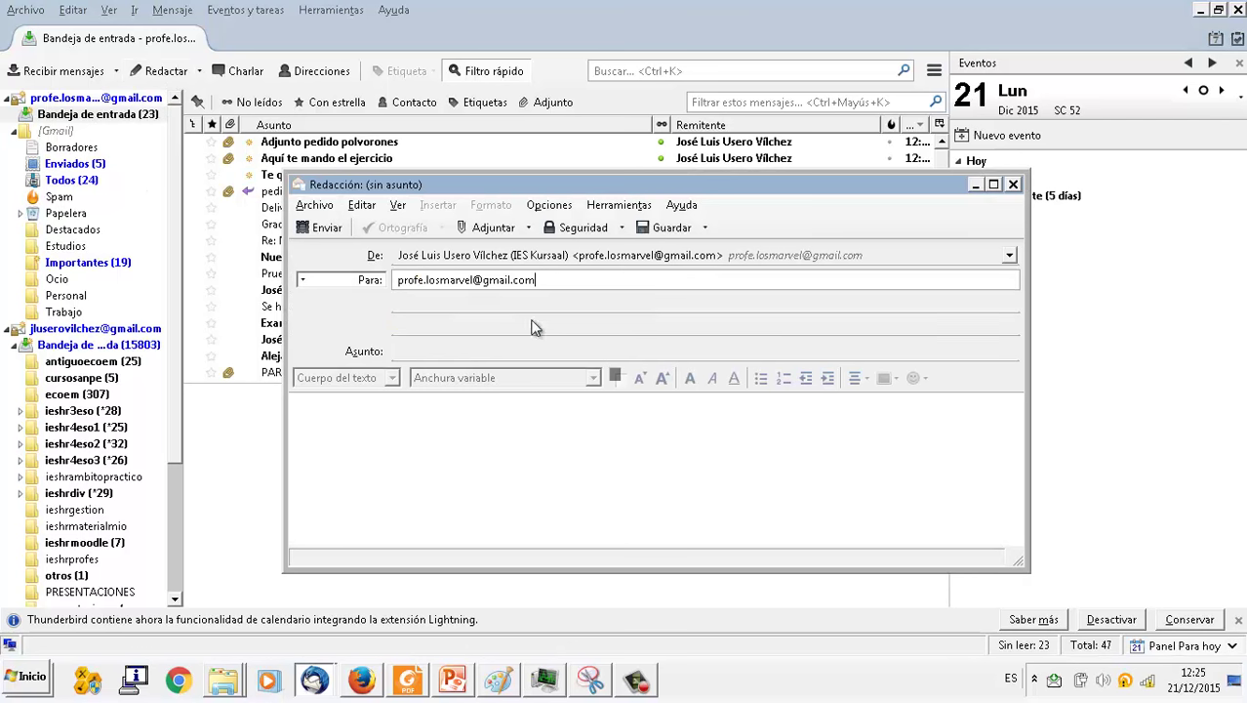
pyautogui.click(507, 352)
pyautogui.write('Entrad')
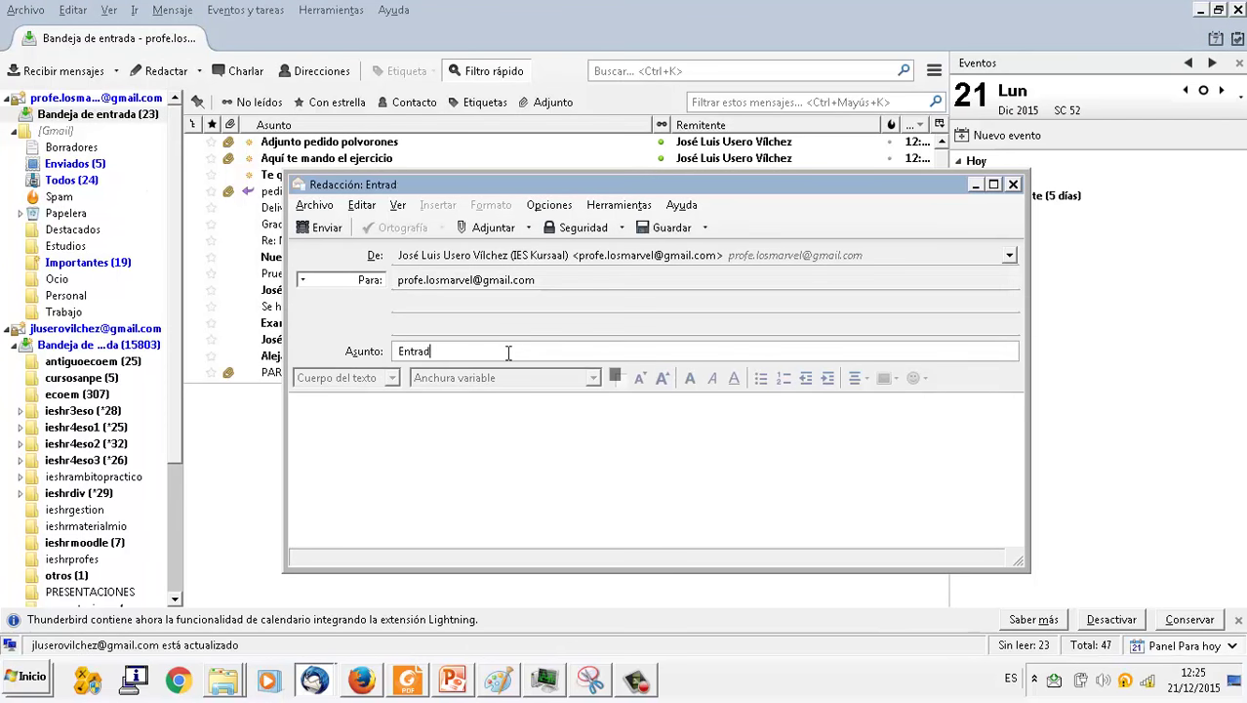
pyautogui.write('as Star Wars')
# - Write the message text "Adjunto las entradas de Star Wars." in the Star Wars tickets message
pyautogui.press('Tab')
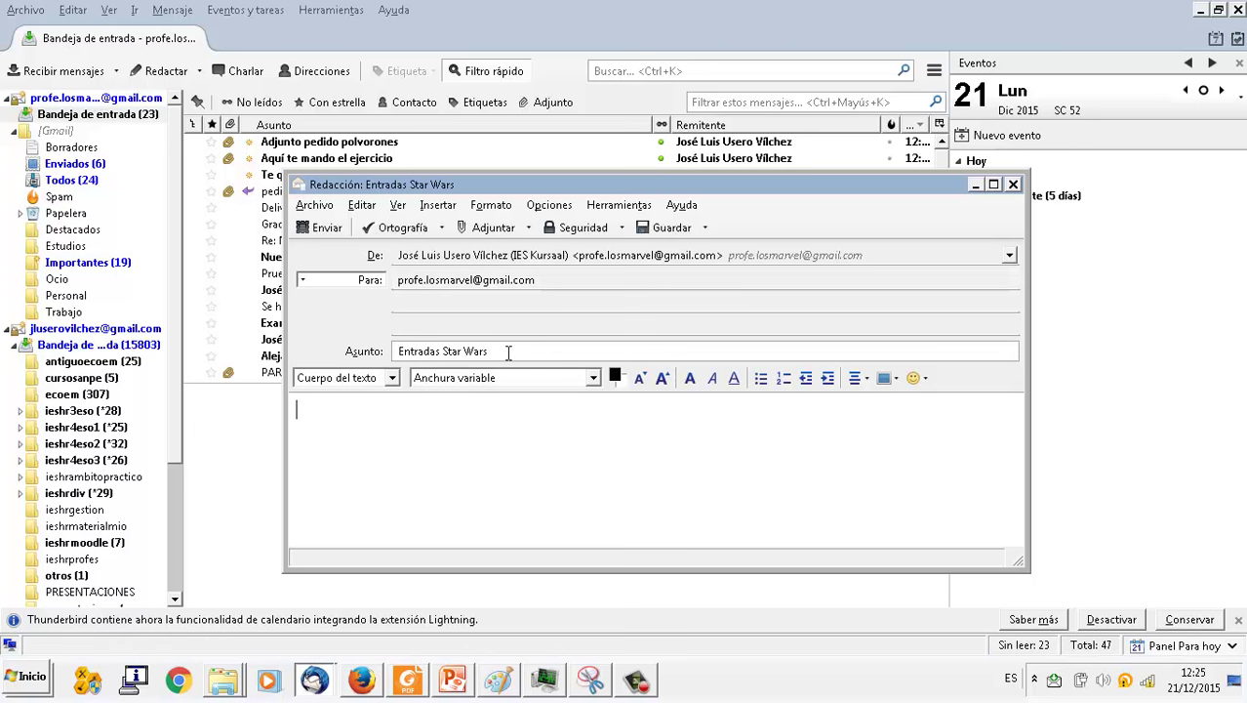
pyautogui.write('Adjunto las')
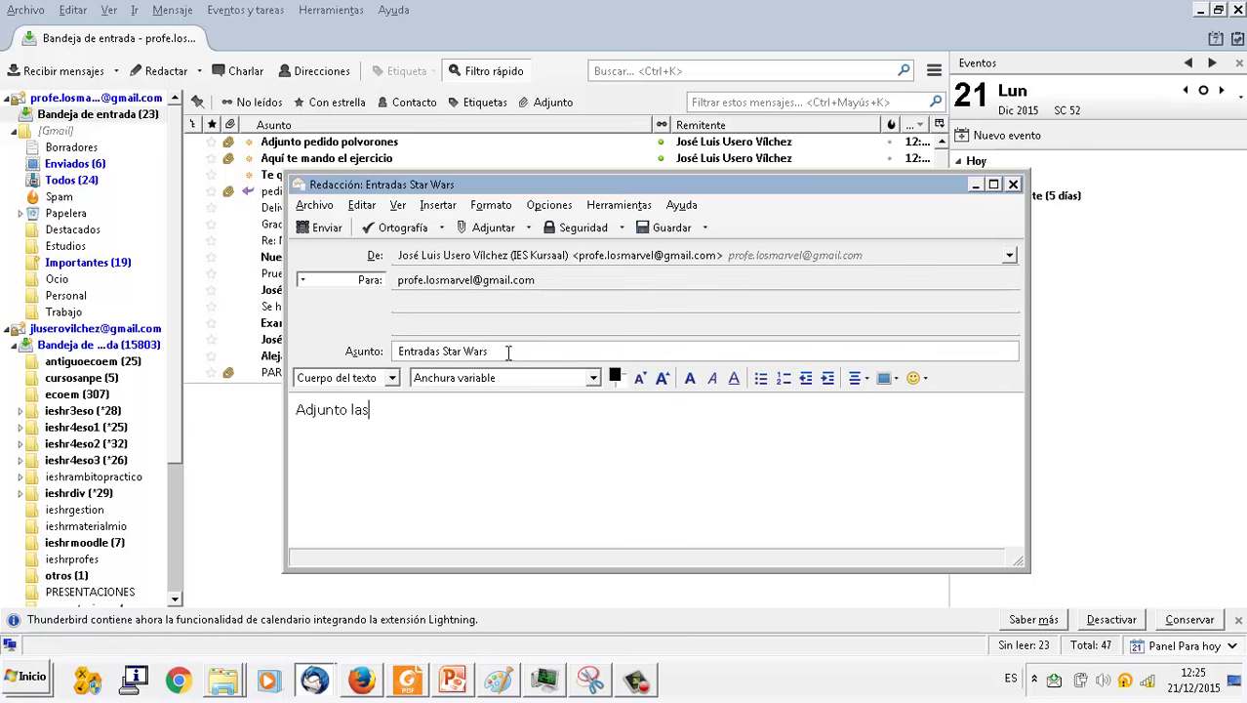
pyautogui.write(' entradas de Star Wars.')
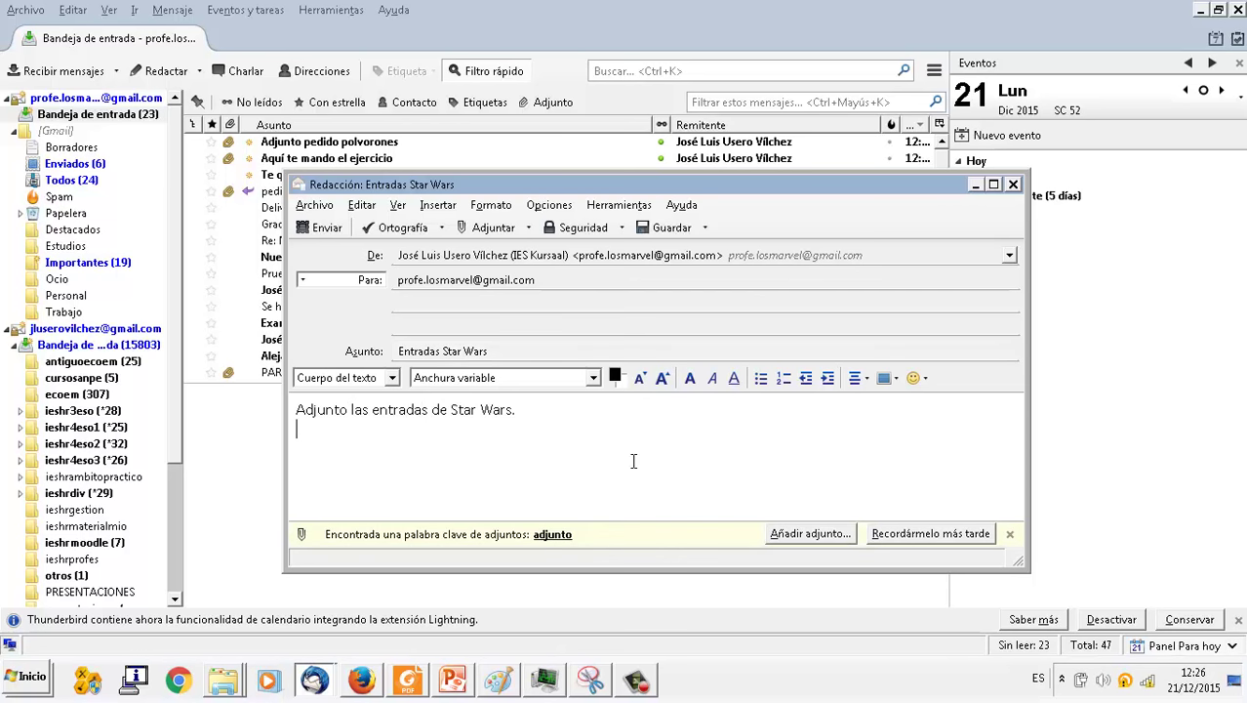
# - Attach ejercicios-de-excel-2007-segunda-parte_2.pdf from the Descargas folder to the Star Wars message and send it
pyautogui.click(781, 535)
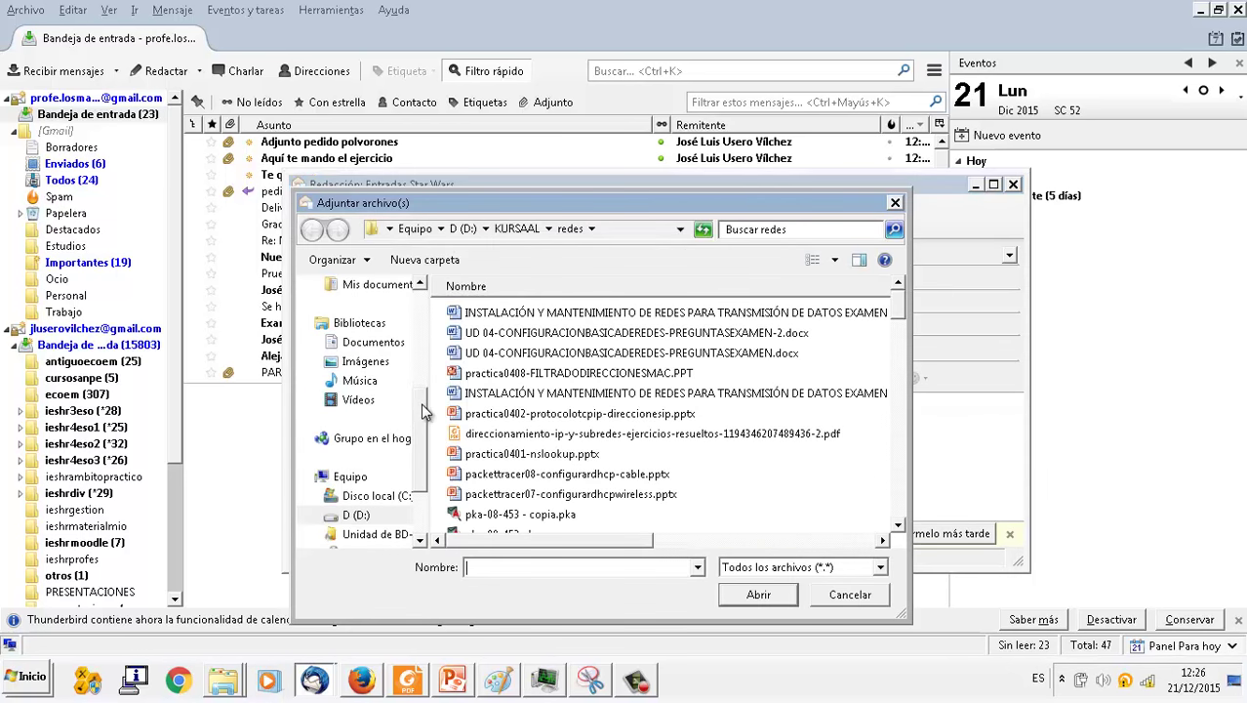
pyautogui.moveTo(425, 412); pyautogui.dragTo(414, 271)
pyautogui.click(363, 332)
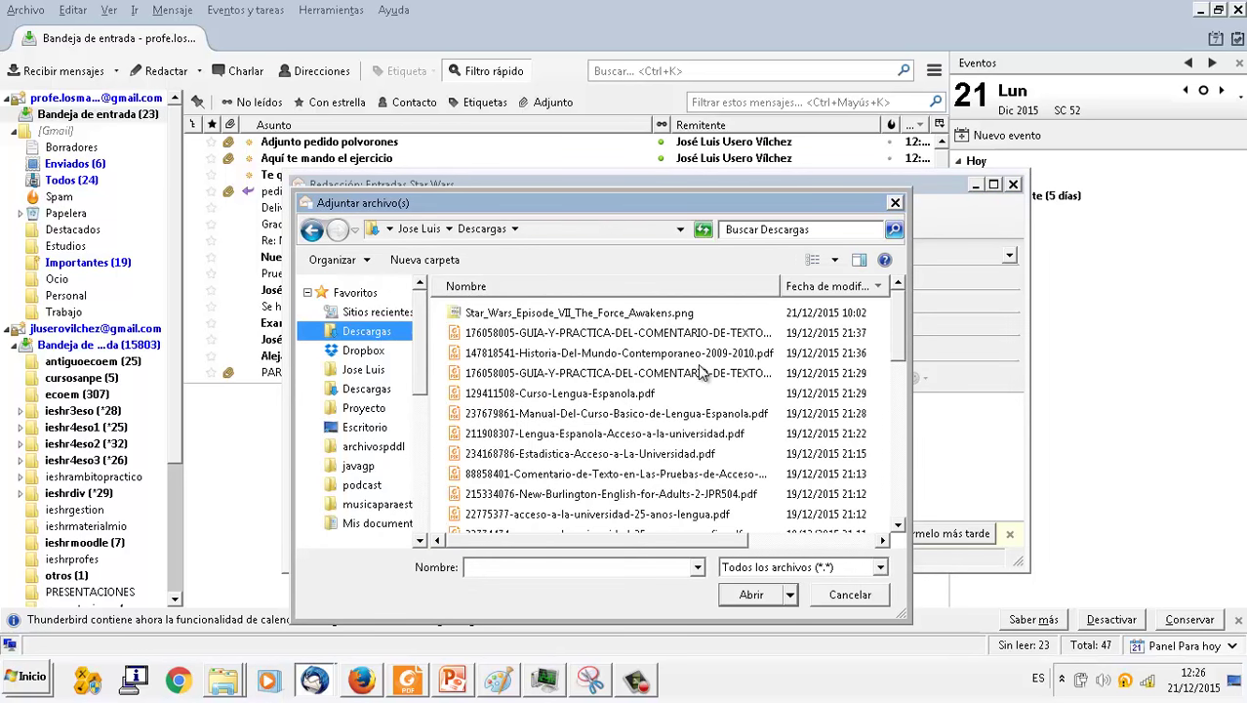
pyautogui.moveTo(900, 306); pyautogui.dragTo(899, 382)
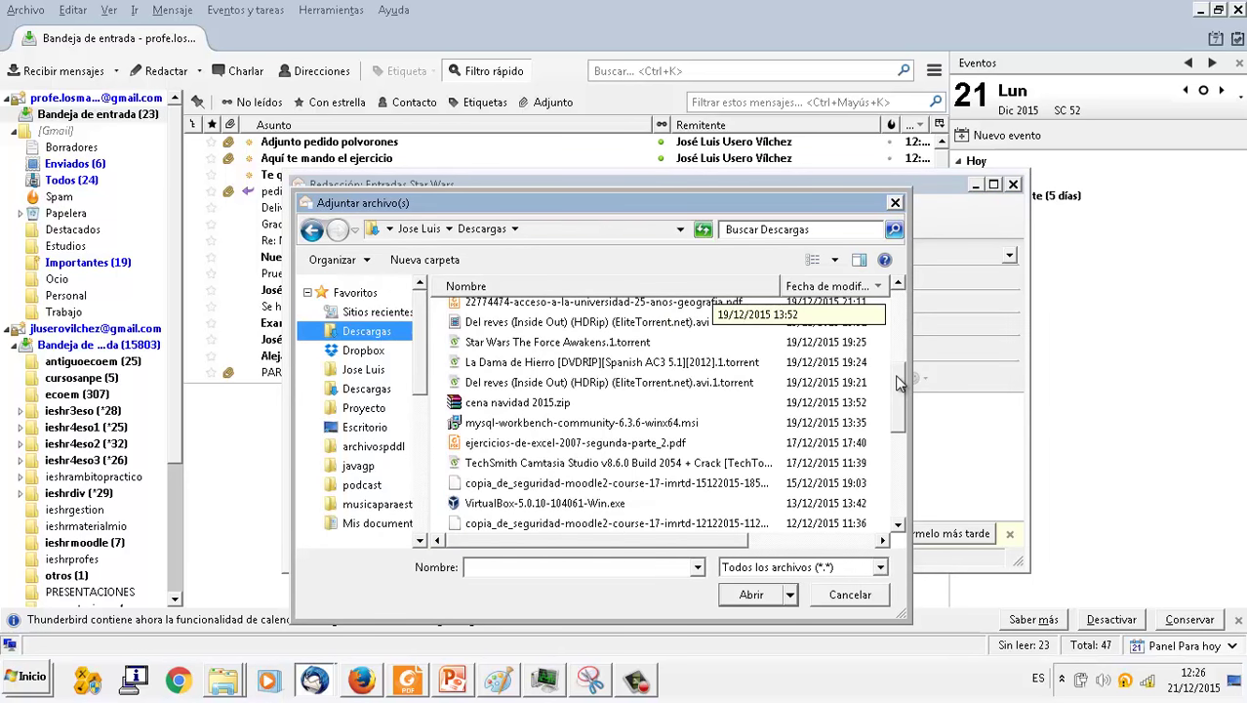
pyautogui.moveTo(727, 542); pyautogui.dragTo(701, 586)
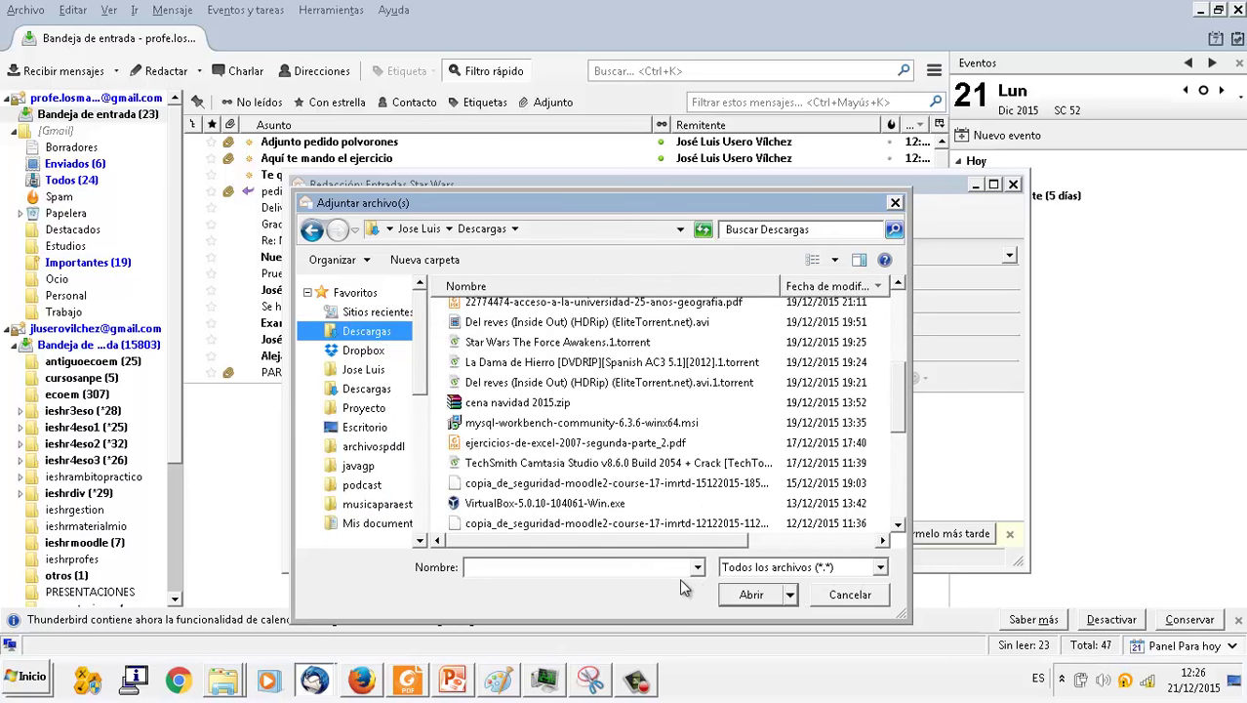
pyautogui.doubleClick(646, 442)
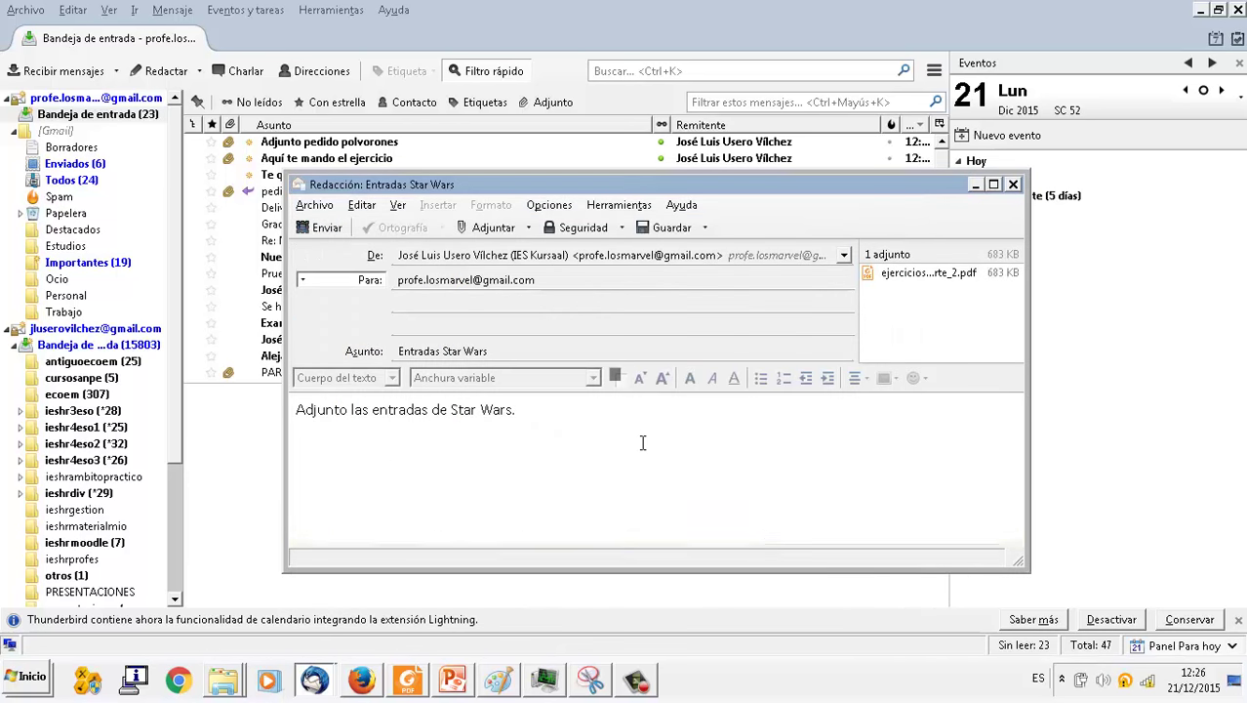
pyautogui.click(329, 229)
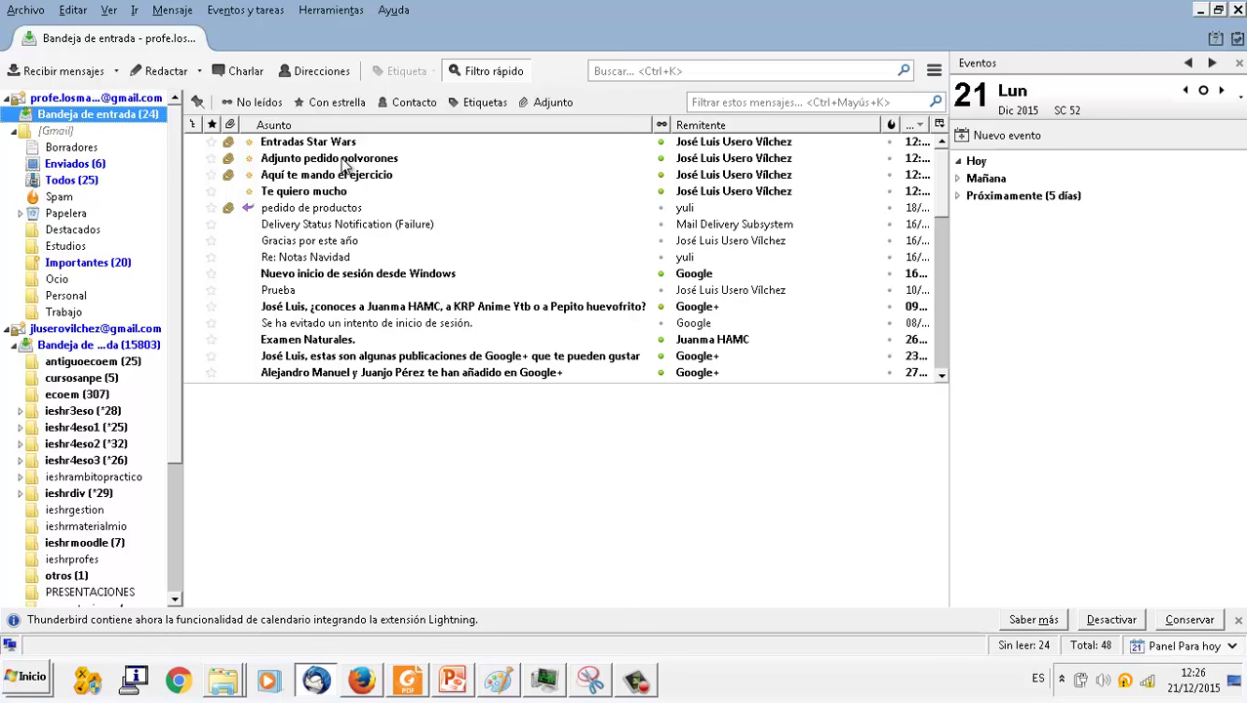
# - Move the inbox message "Te quiero mucho" to the Personal folder and "Aquí te mando el ejercicio" to the Estudios folder
pyautogui.moveTo(309, 196); pyautogui.dragTo(57, 298)
pyautogui.click(276, 176)
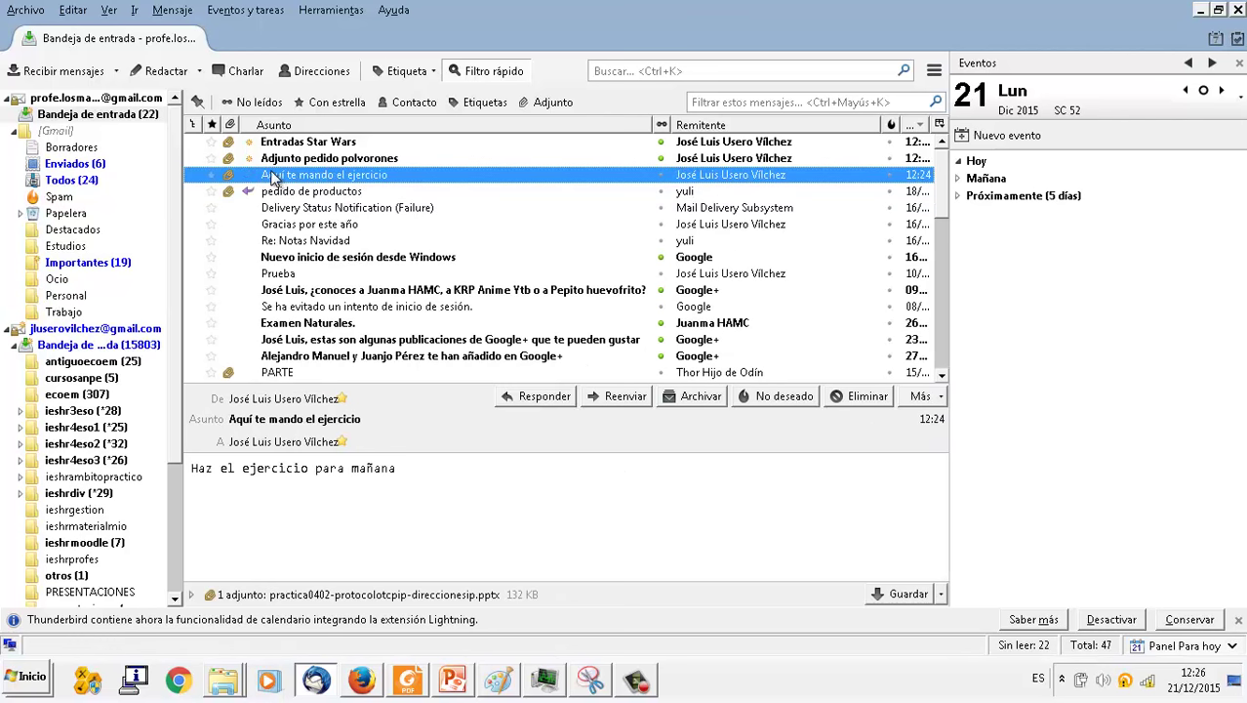
pyautogui.moveTo(276, 176); pyautogui.dragTo(73, 251)
# - Move the inbox message "Adjunto pedido polvorones" to the Trabajo folder and "Entradas Star Wars" to the Ocio folder
pyautogui.click(277, 159)
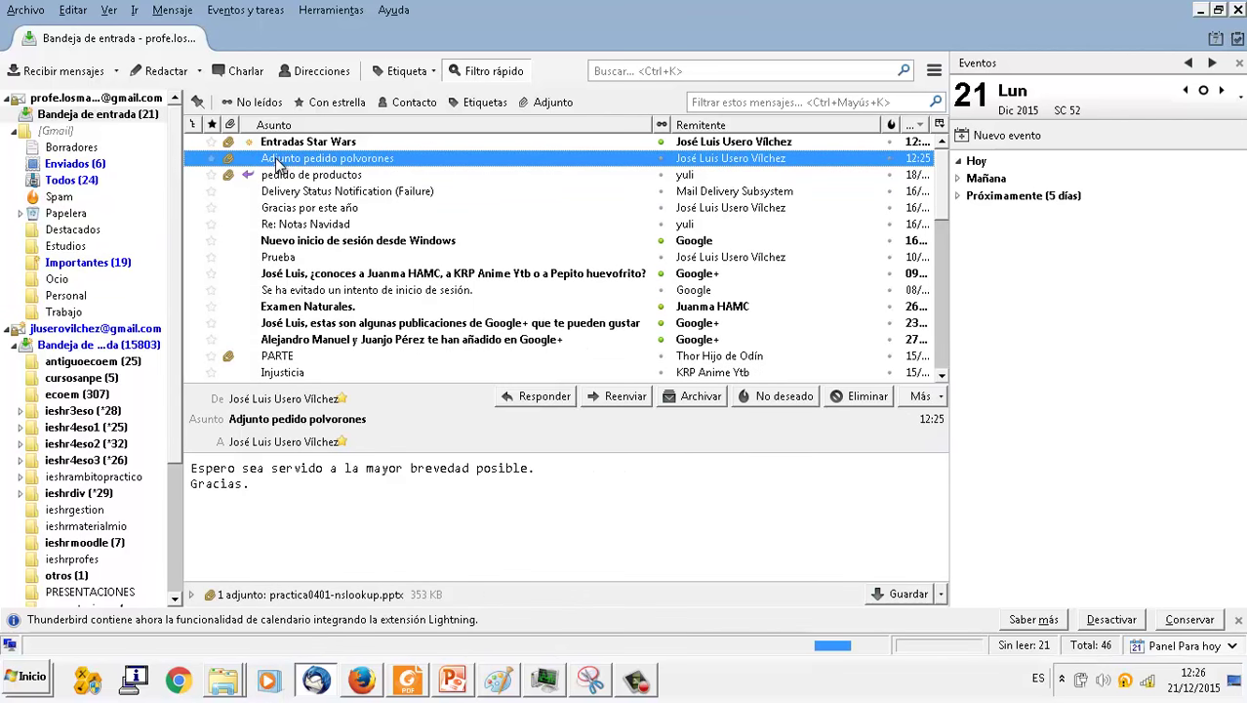
pyautogui.moveTo(277, 159); pyautogui.dragTo(78, 322)
pyautogui.click(276, 146)
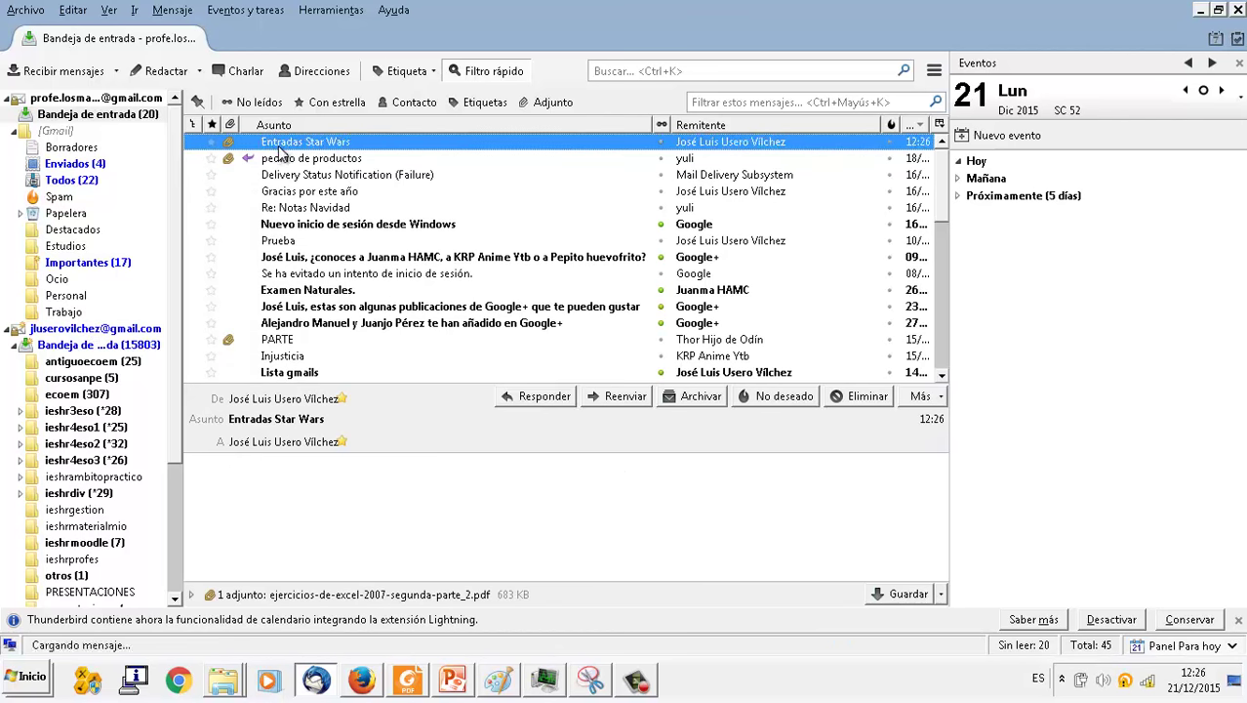
pyautogui.moveTo(241, 162); pyautogui.dragTo(49, 283)
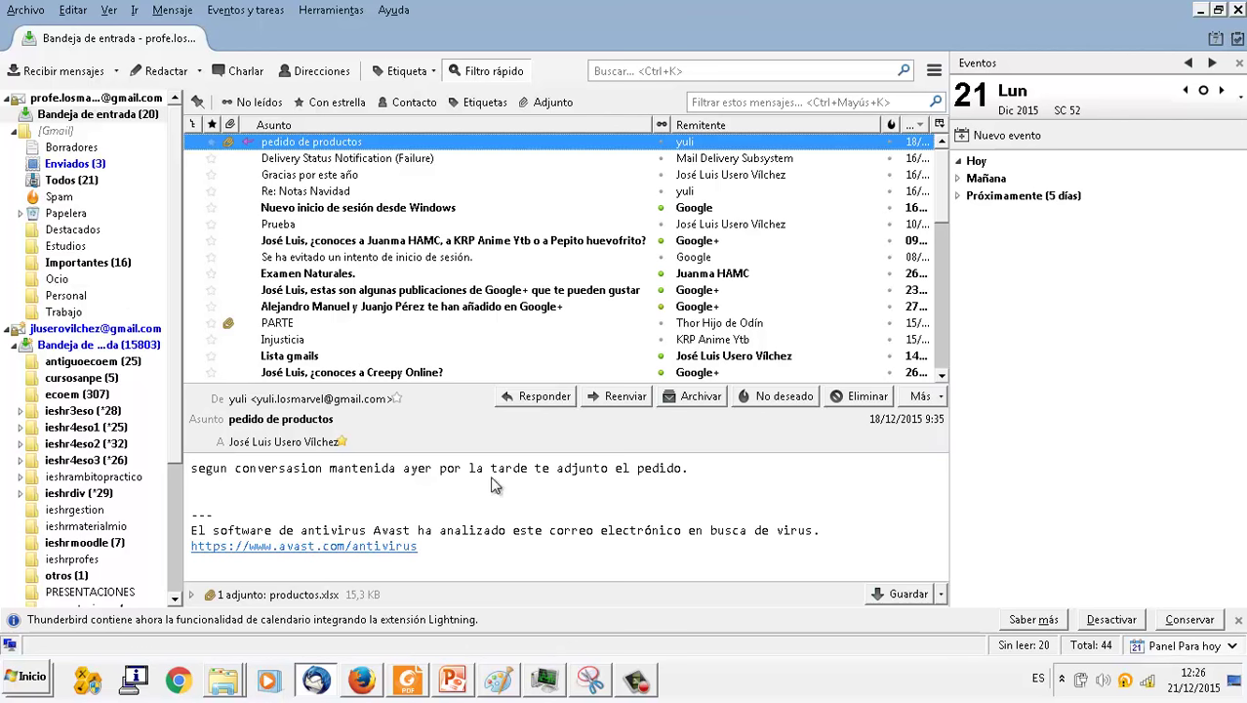
pyautogui.click(639, 685)
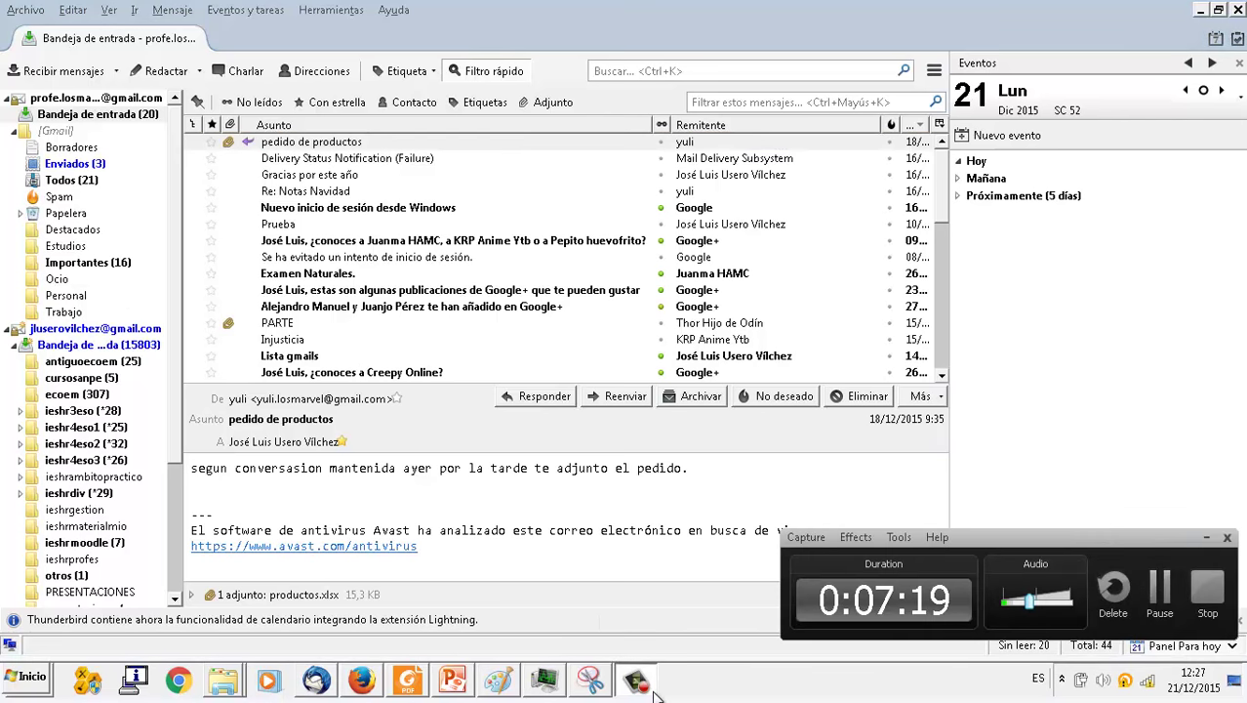